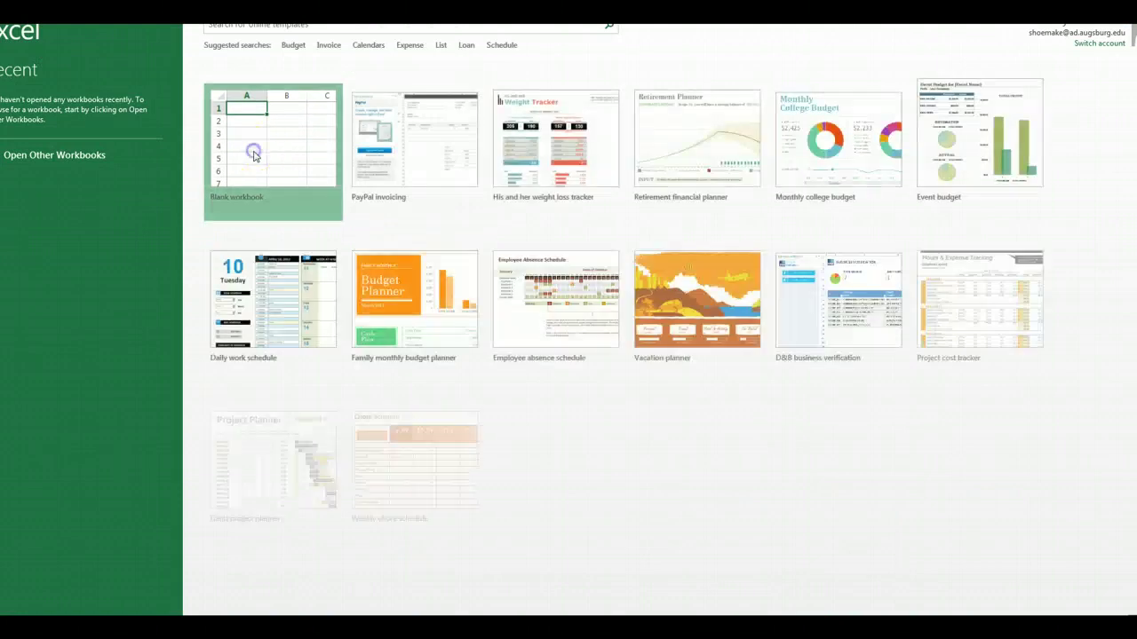
# Create a blank workbook and widen column K to a little over twice its default width.
pyautogui.click(253, 155)
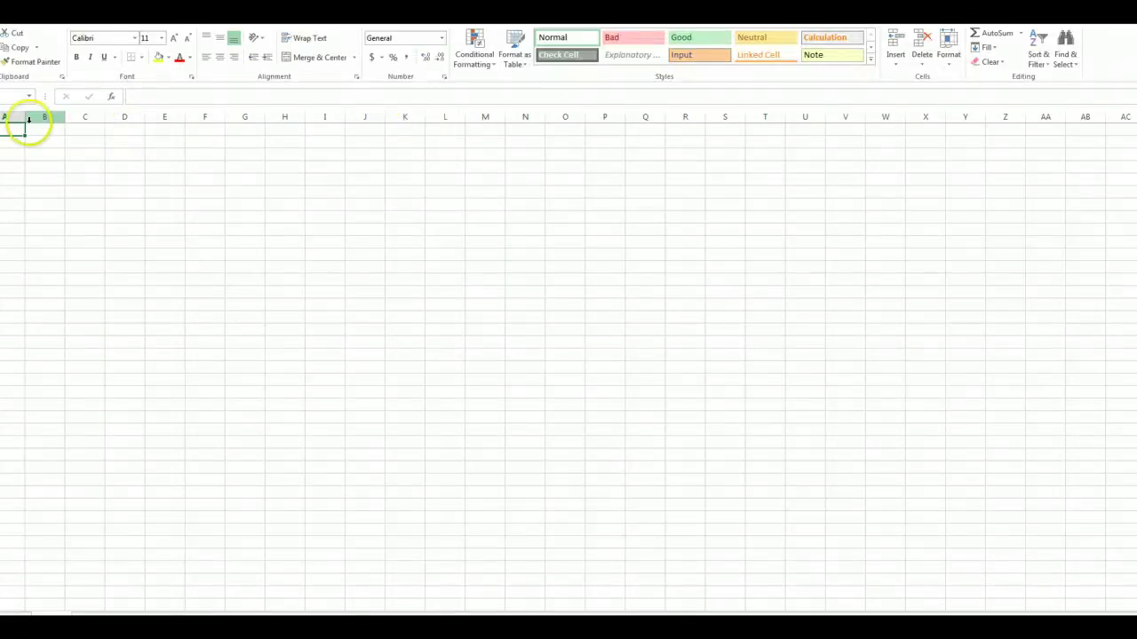
pyautogui.click(421, 129)
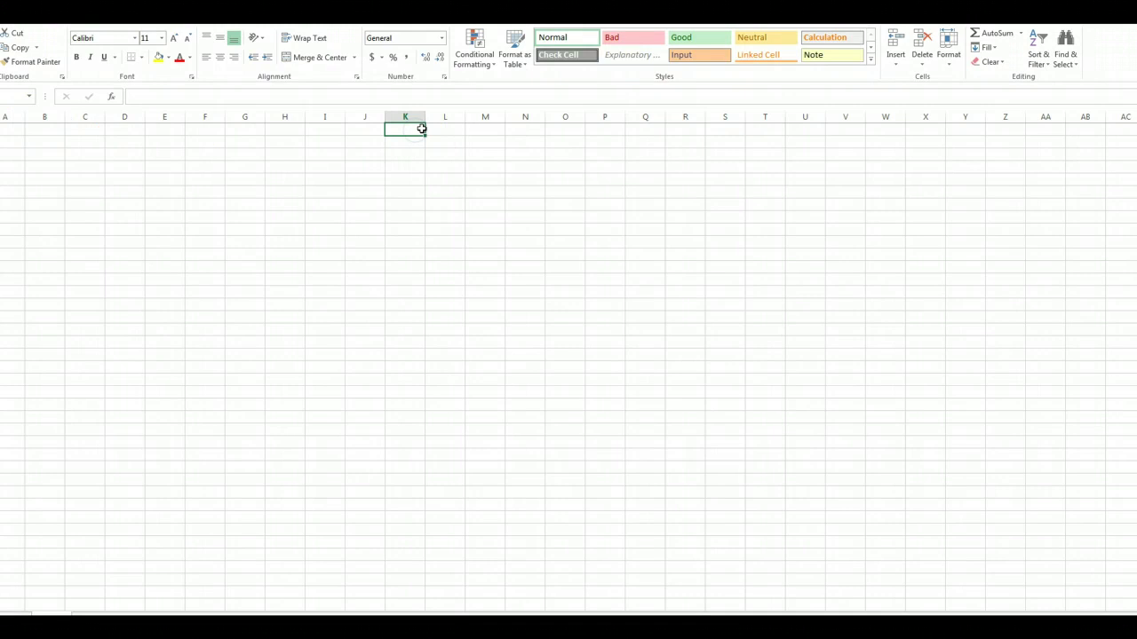
pyautogui.click(431, 125)
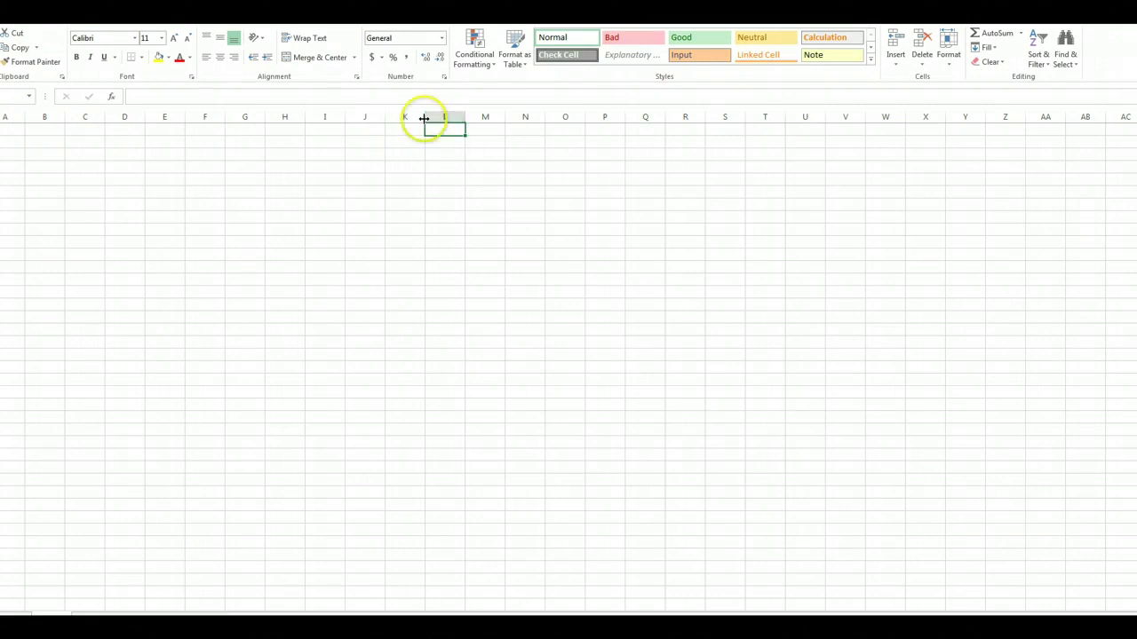
pyautogui.moveTo(424, 119); pyautogui.dragTo(478, 118)
pyautogui.click(433, 130)
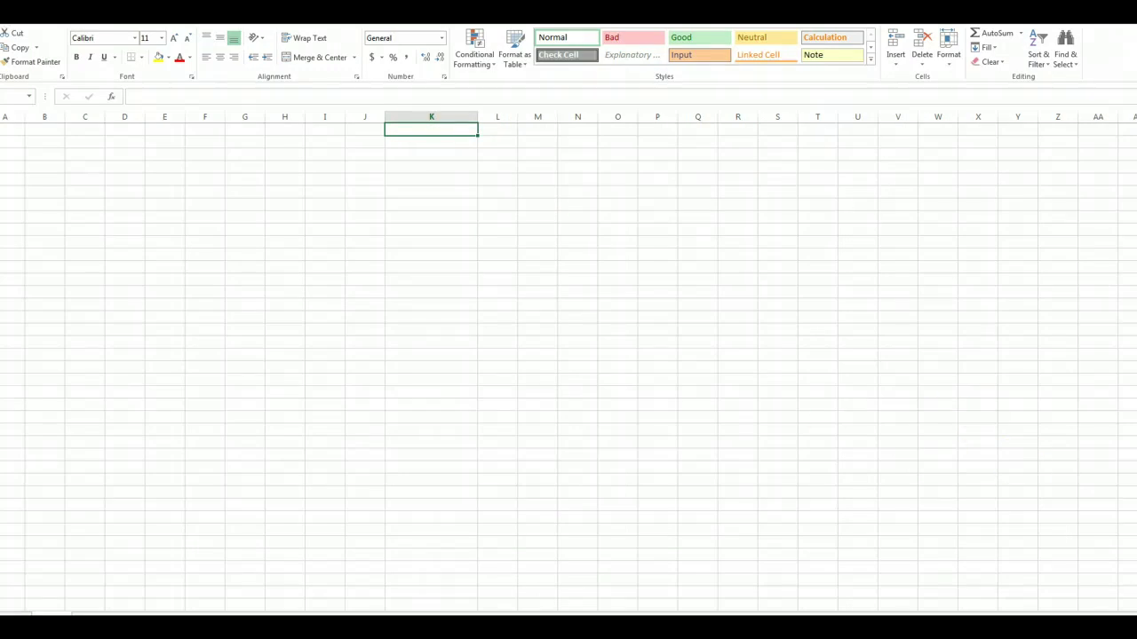
# Widen column G to more than twice its default width and enter the label "Acquisition price" in cell G1.
pyautogui.scroll(3, 684, 152)
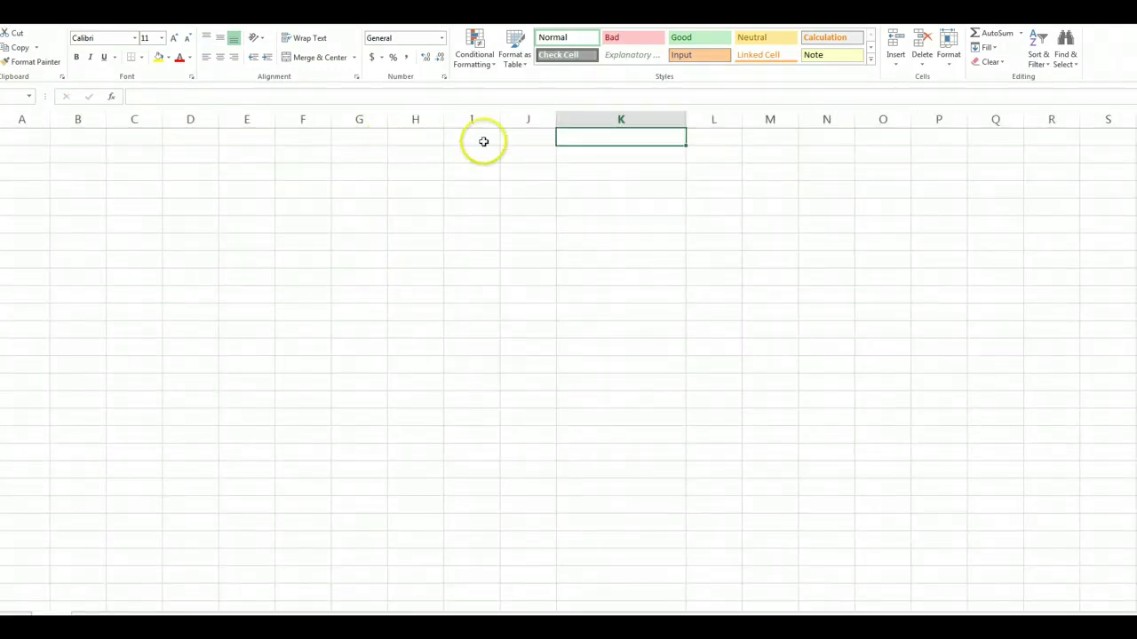
pyautogui.click(352, 137)
pyautogui.moveTo(386, 121); pyautogui.dragTo(465, 121)
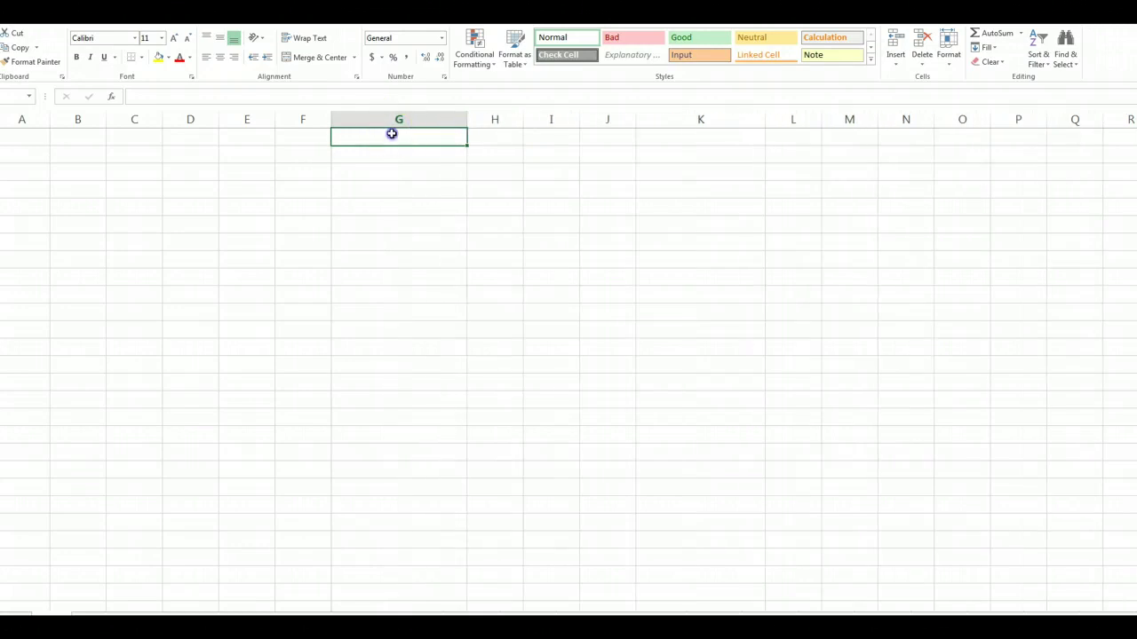
pyautogui.write('Ac')
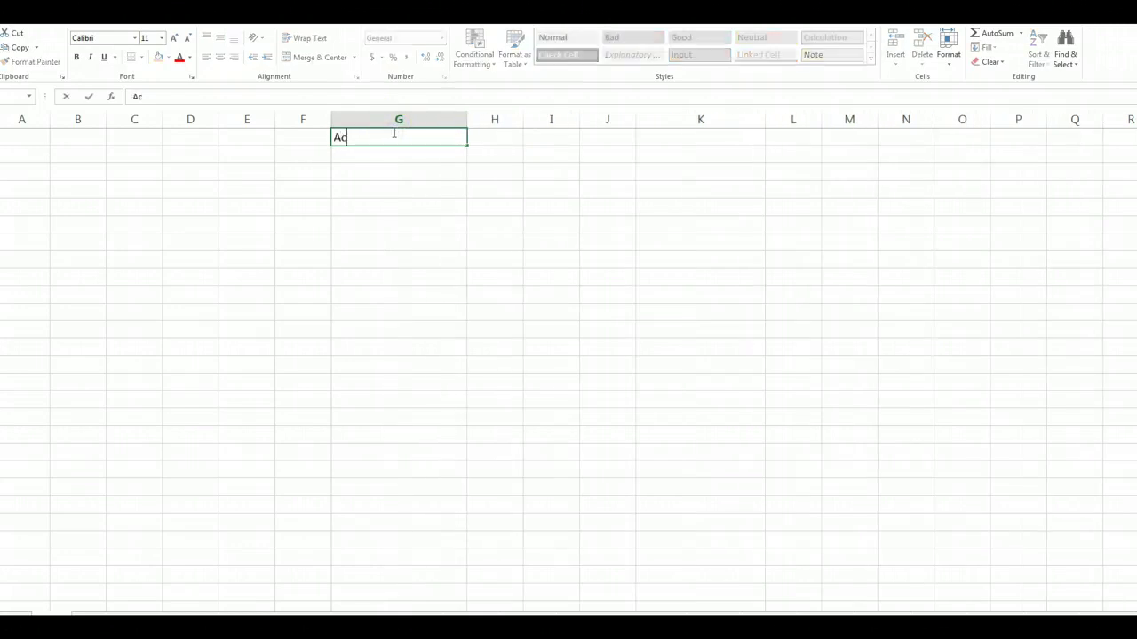
pyautogui.write('quisition price')
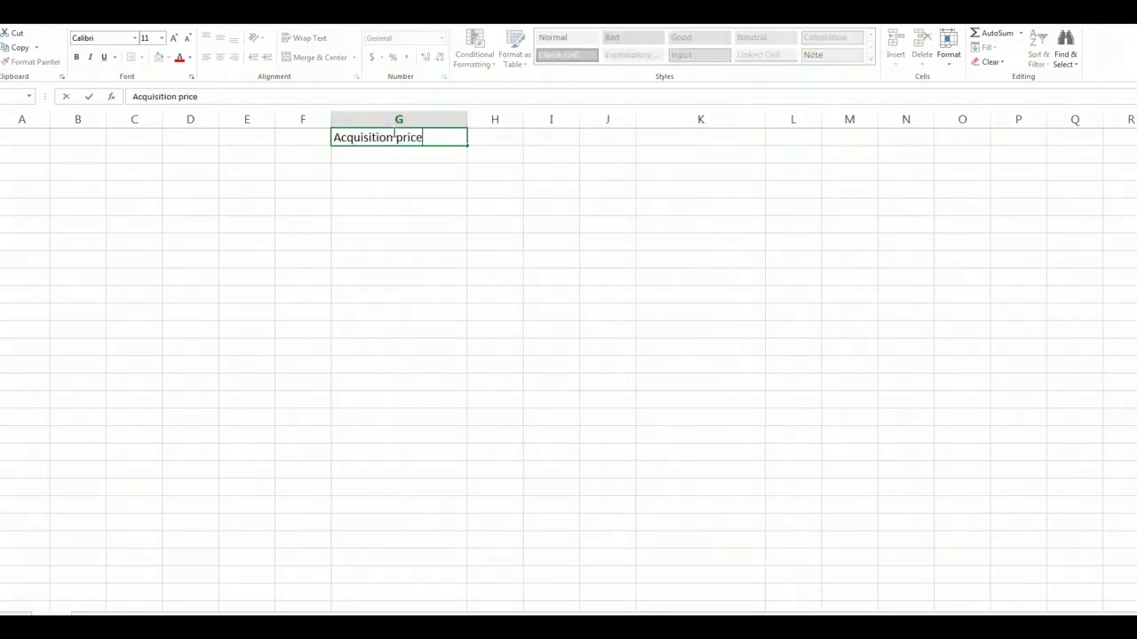
# Widen column H to about twice its default width and enter 1600000 in H1 beside the acquisition price label.
pyautogui.press('Tab')
pyautogui.moveTo(524, 122); pyautogui.dragTo(585, 123)
pyautogui.write('1600000')
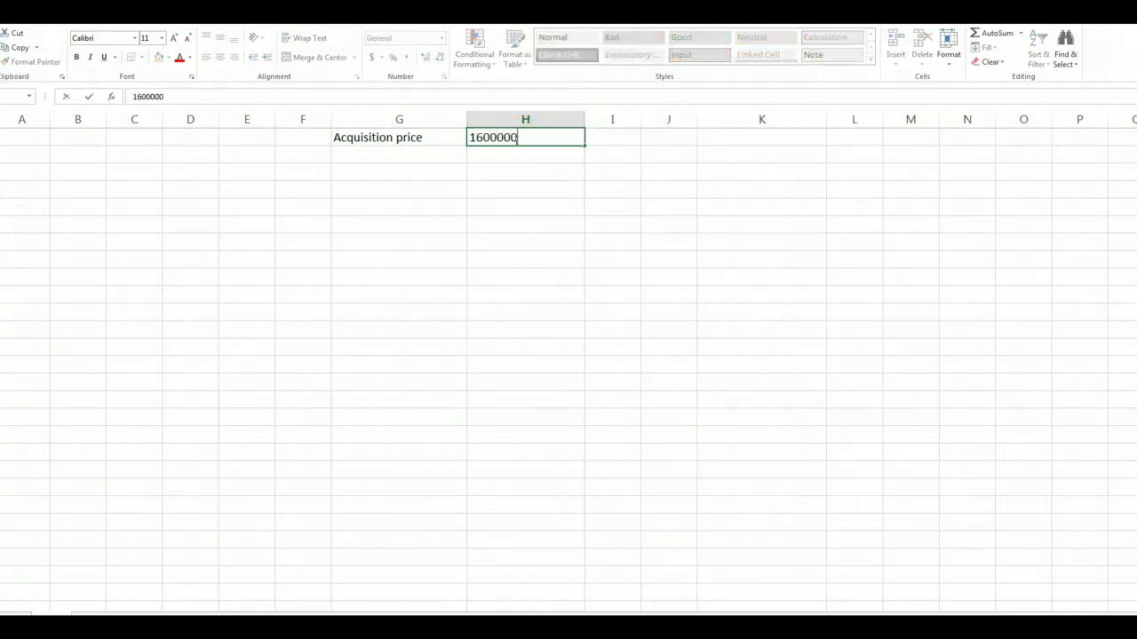
pyautogui.press('Return')
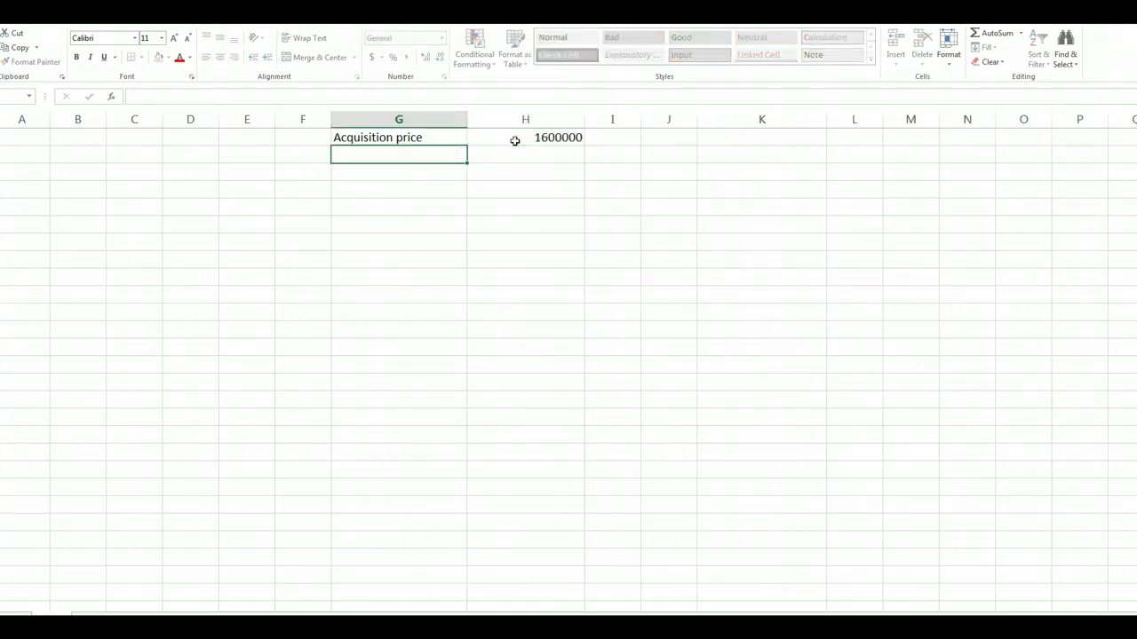
# Format the whole of column H in dollar accounting format with no decimal places.
pyautogui.click(515, 139)
pyautogui.click(520, 122)
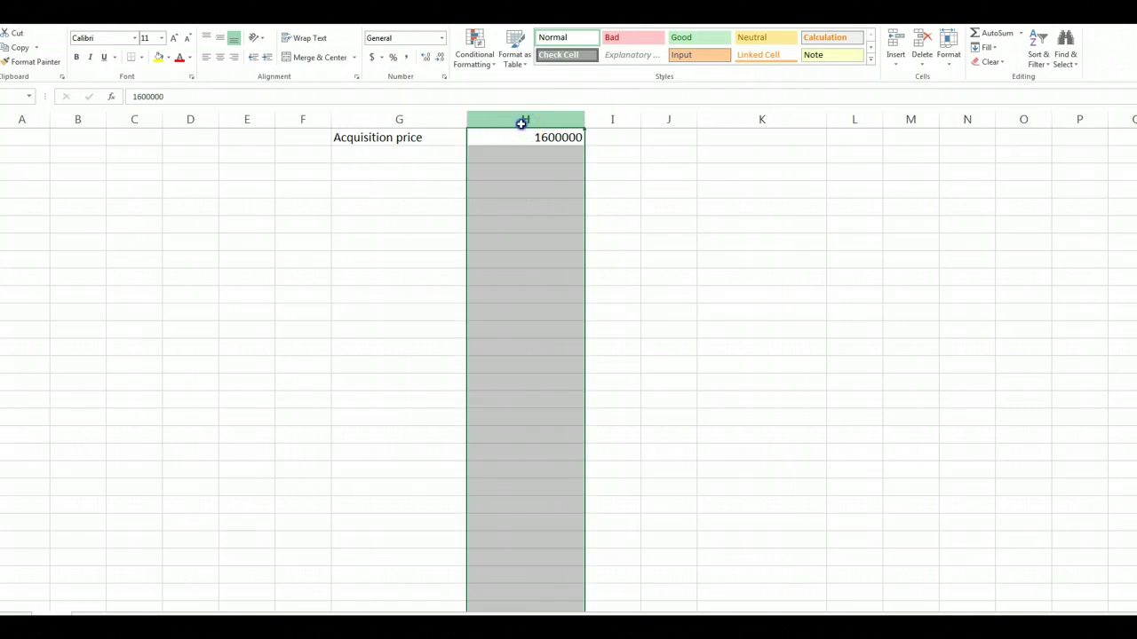
pyautogui.click(371, 57)
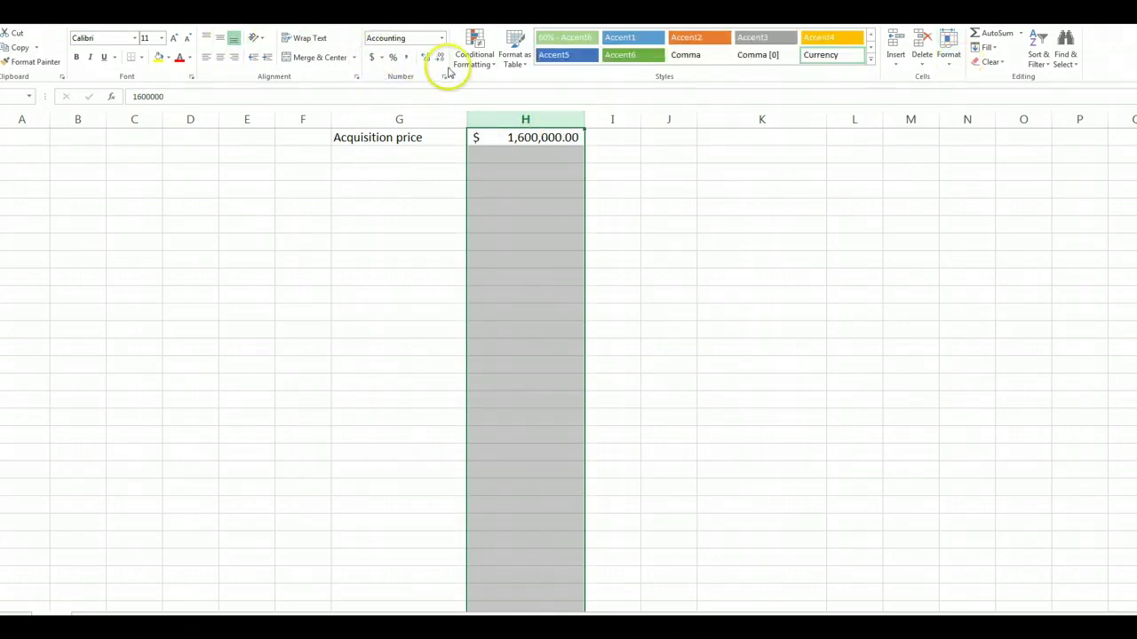
pyautogui.click(426, 58)
pyautogui.click(427, 58)
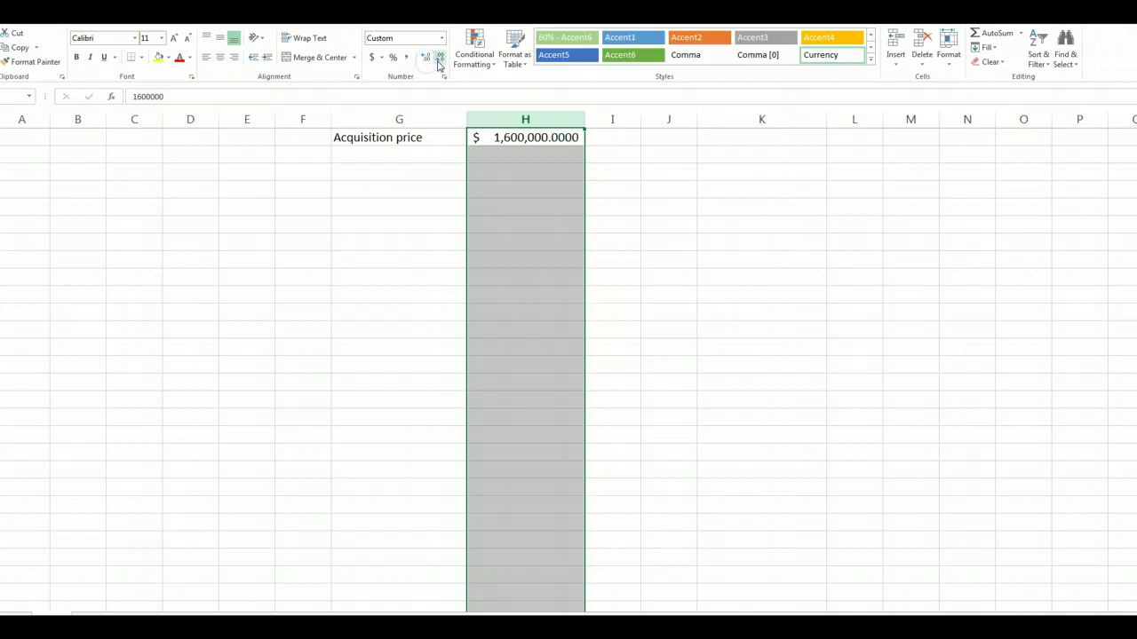
pyautogui.click(439, 57)
pyautogui.click(438, 57)
pyautogui.click(439, 56)
pyautogui.click(438, 57)
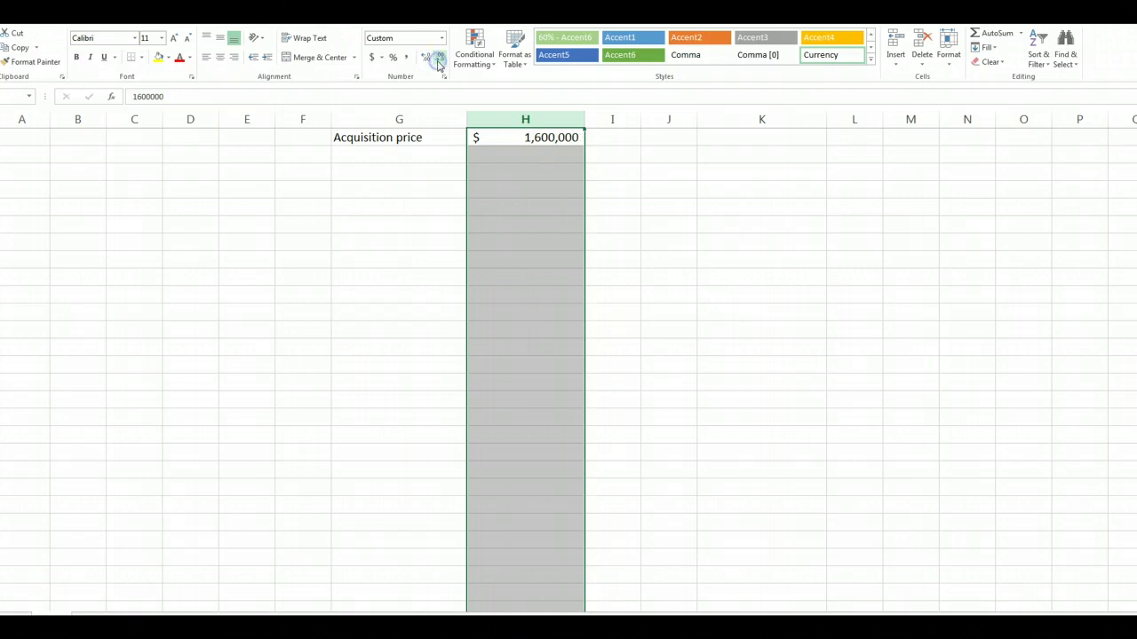
# Consult problem 6 in the CourseSmart textbook, return to Excel to start G2 with "Equity income (", and widen column G further.
pyautogui.click(364, 157)
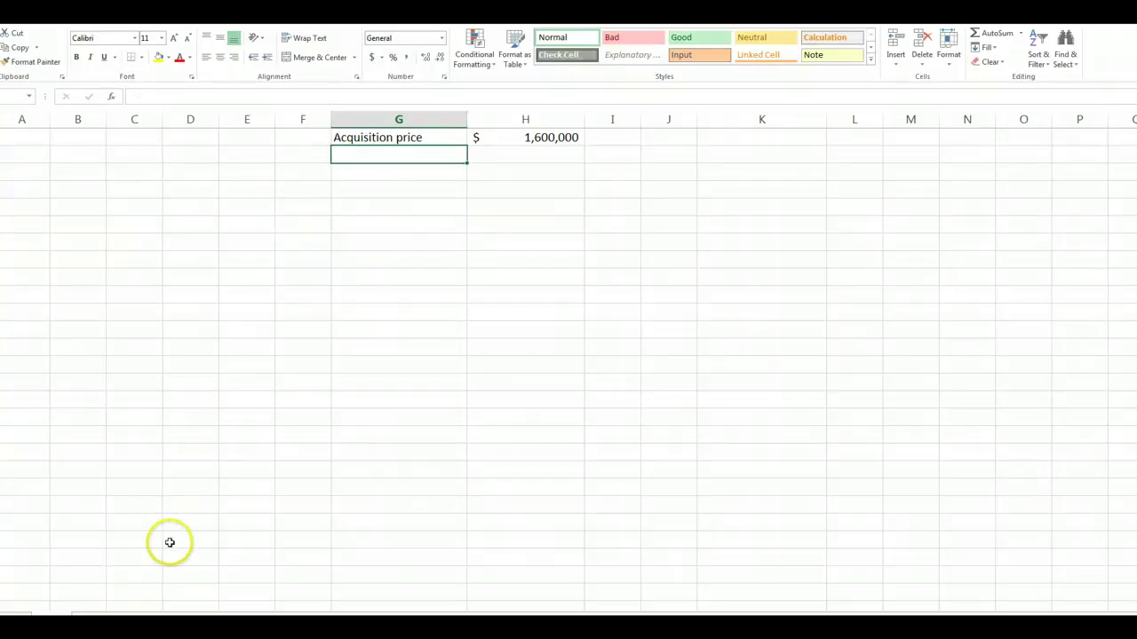
pyautogui.hotkey('alt', 'Tab')
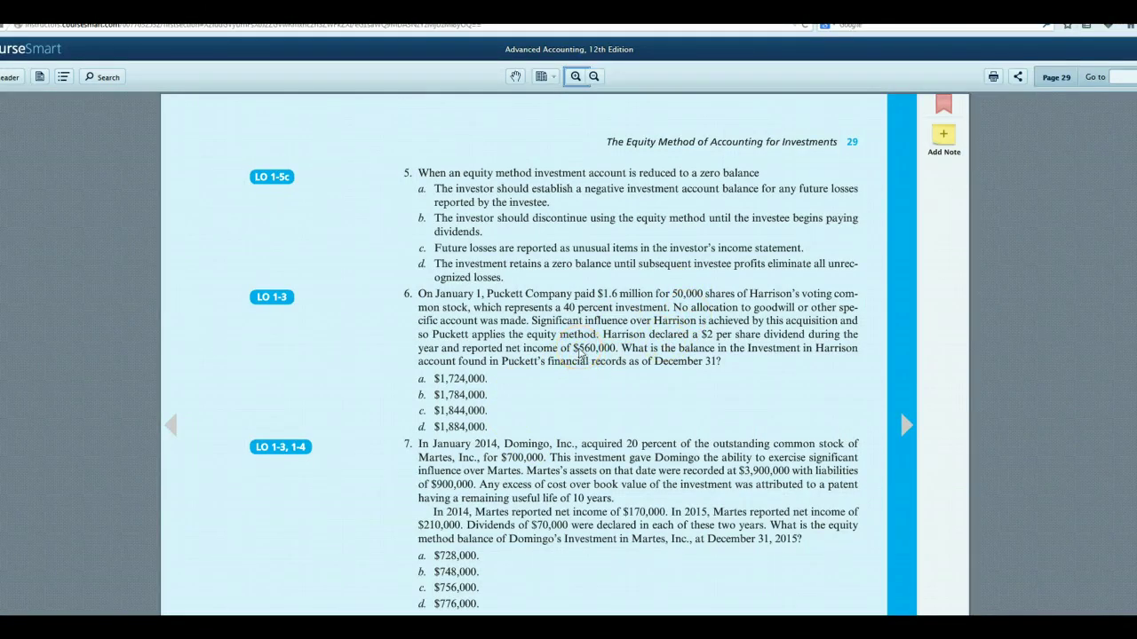
pyautogui.hotkey('alt', 'Tab')
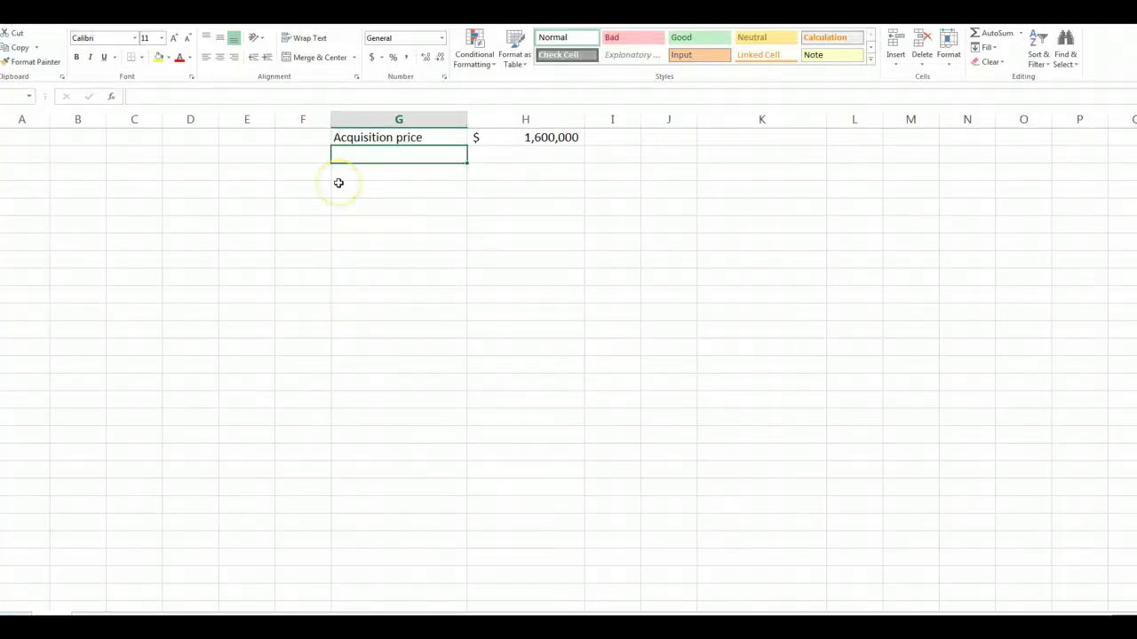
pyautogui.write('Equity in')
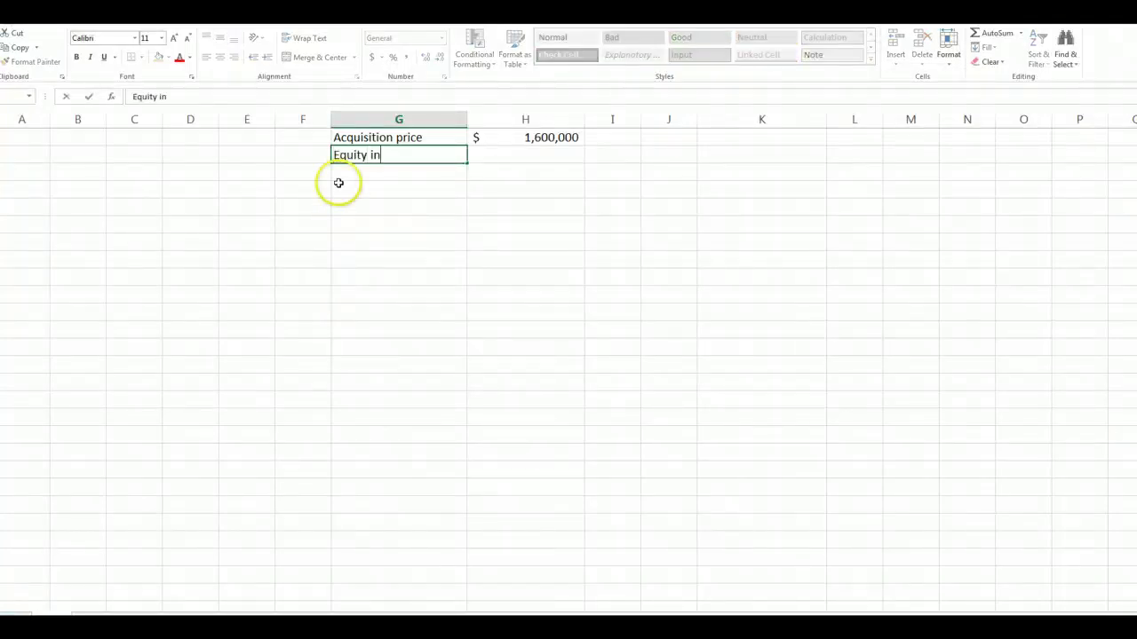
pyautogui.write('come (')
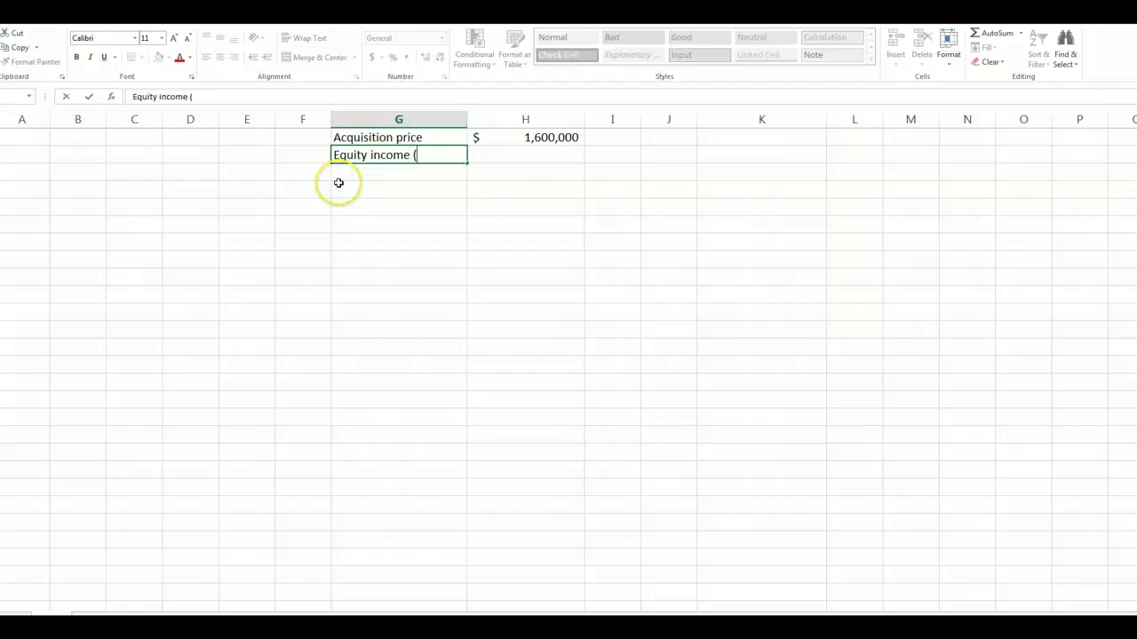
pyautogui.click(465, 119)
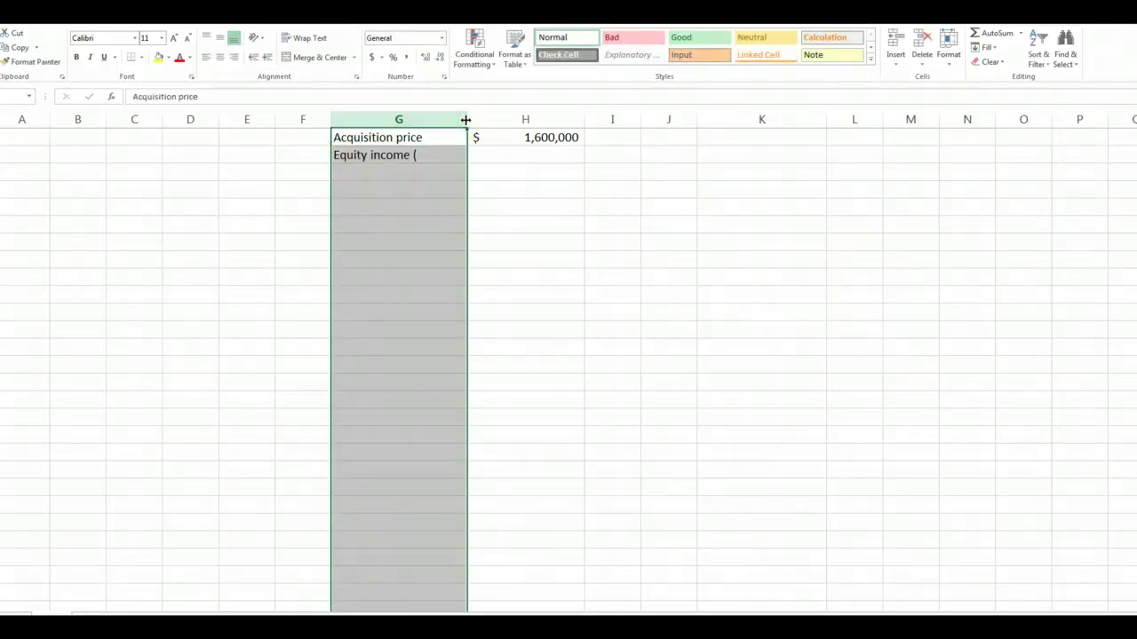
pyautogui.moveTo(467, 116); pyautogui.dragTo(530, 114)
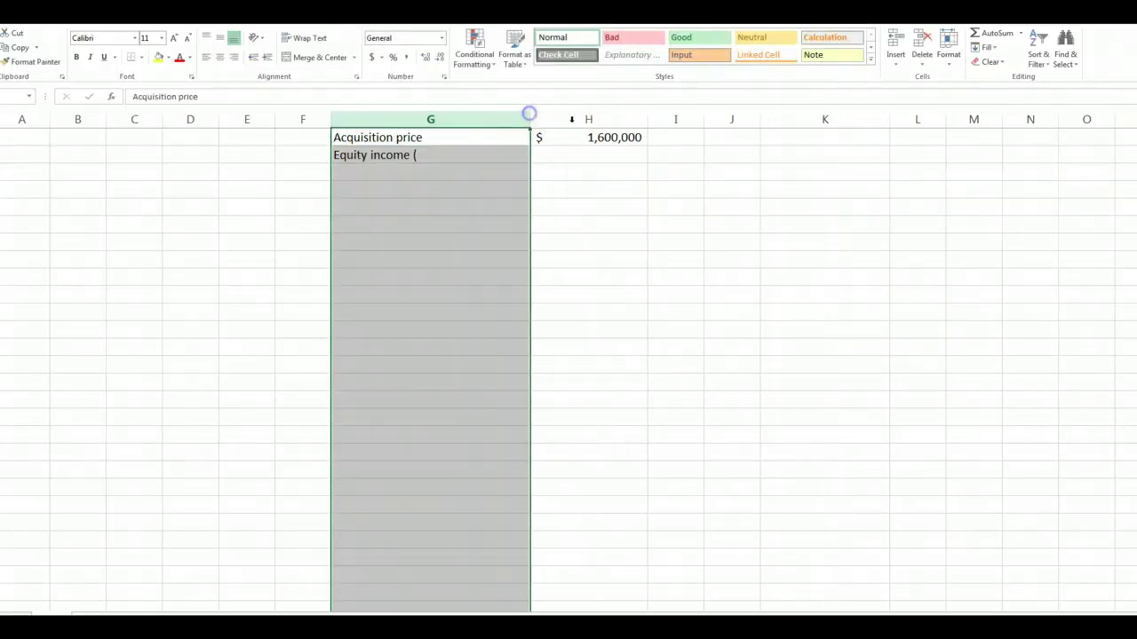
# Complete the G2 label as "Equity income ($560000 x 40%)" and enter 224000 in H2.
pyautogui.moveTo(433, 156); pyautogui.dragTo(435, 208)
pyautogui.click(436, 160)
pyautogui.doubleClick(429, 154)
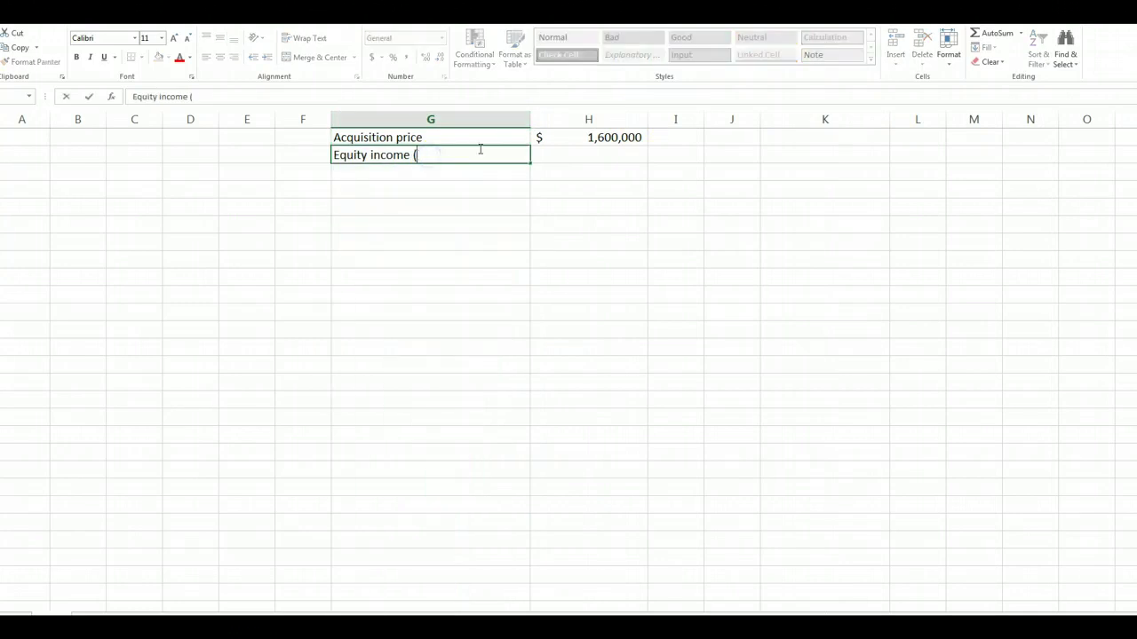
pyautogui.click(484, 146)
pyautogui.write('$560')
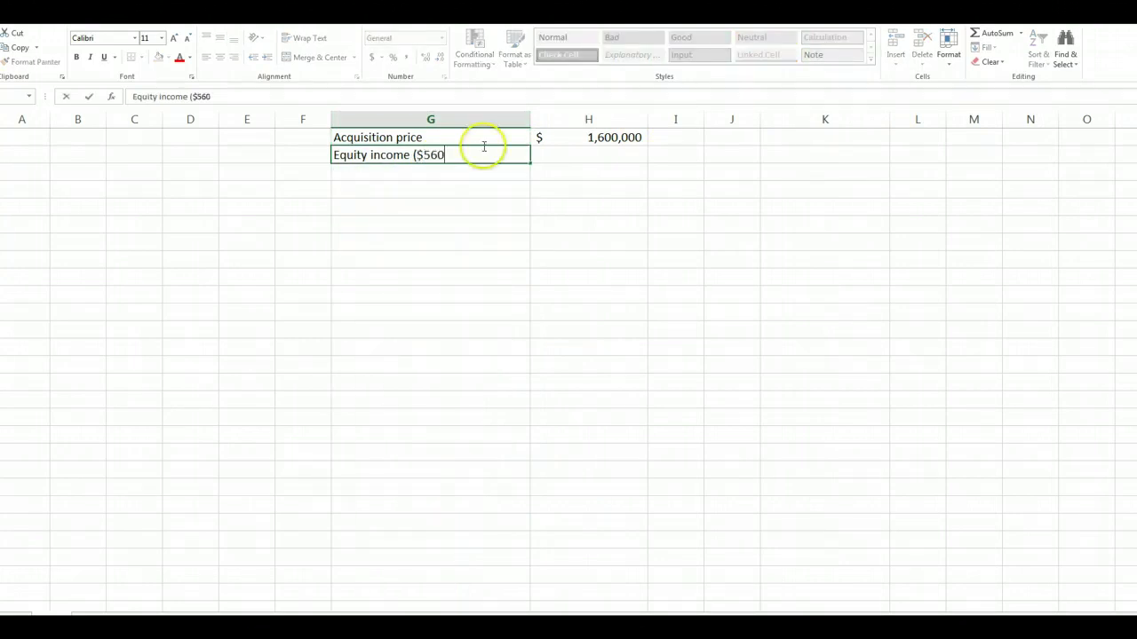
pyautogui.write('000 x 40%)')
pyautogui.press('Tab')
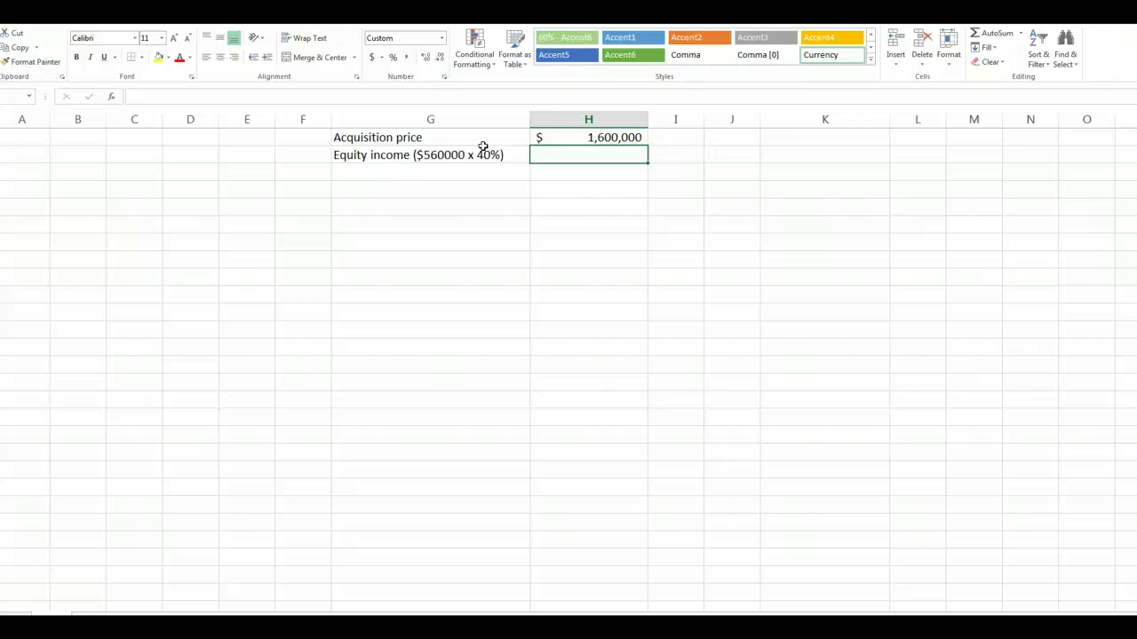
pyautogui.write('224000')
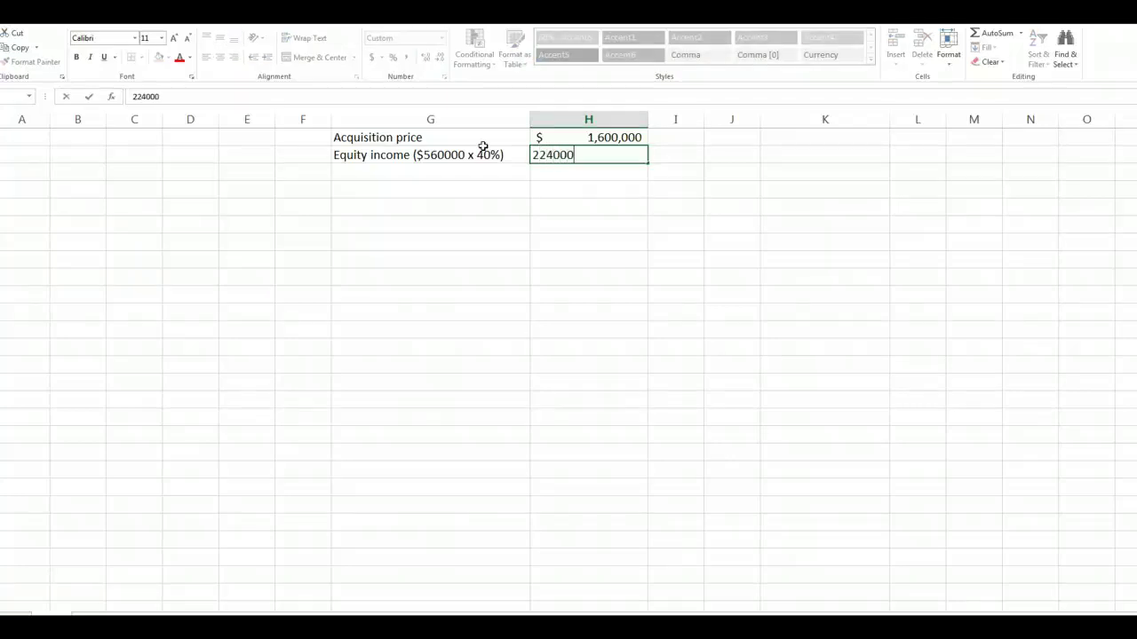
pyautogui.press('Return')
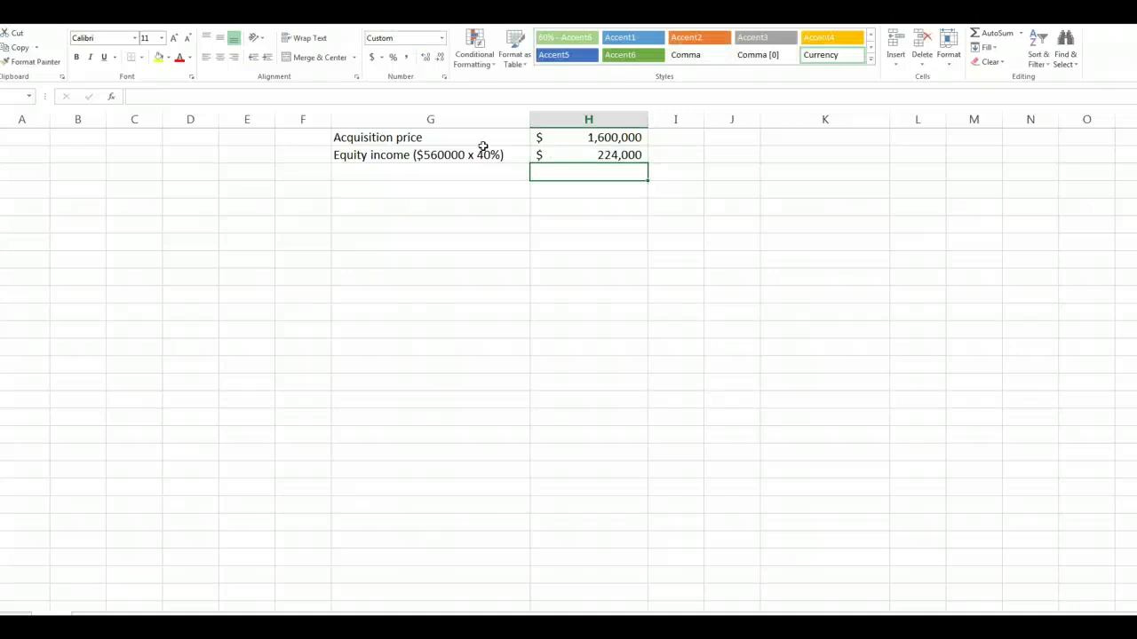
# Add a row labelled "Dividends (50000 x $2)" in G3 with the value -100000 in H3.
pyautogui.press('Left')
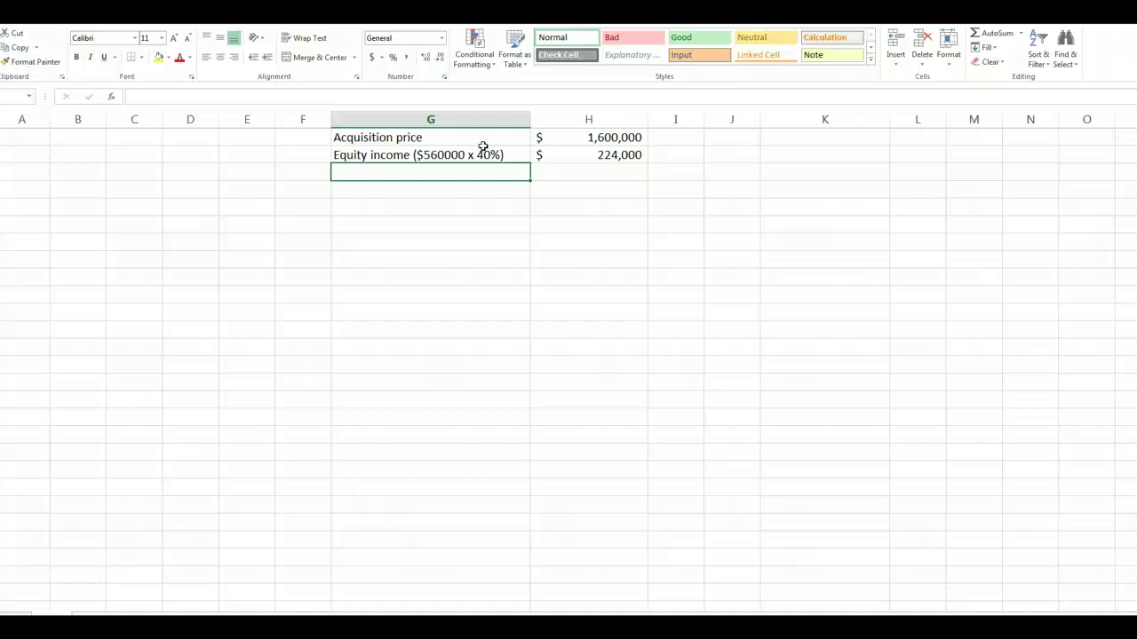
pyautogui.write('Dividends (')
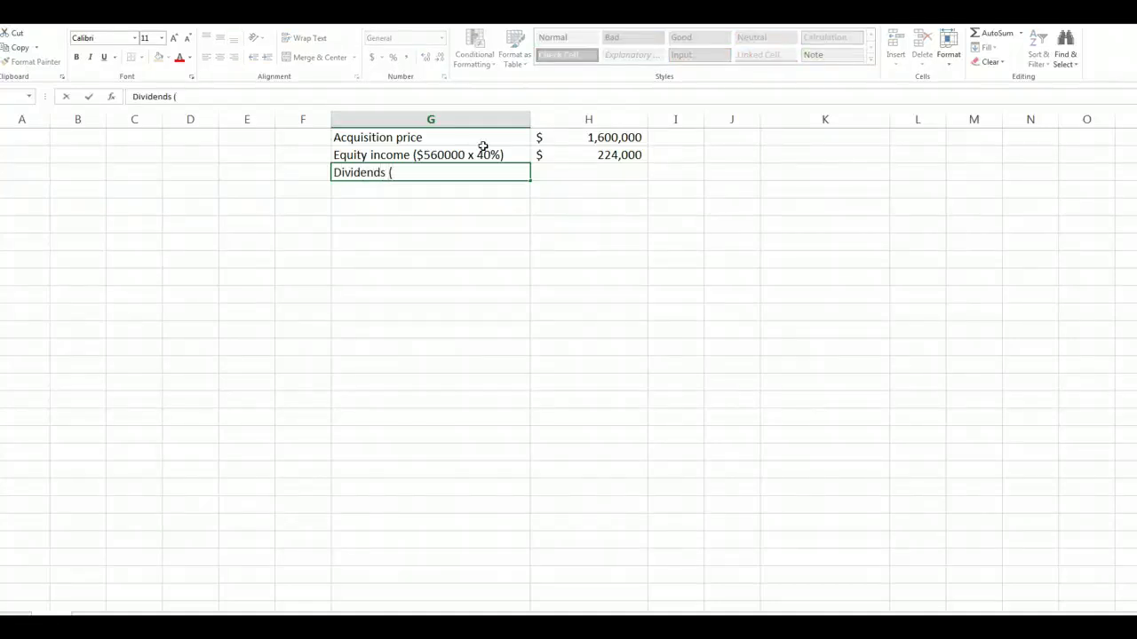
pyautogui.write('50000 x $2)')
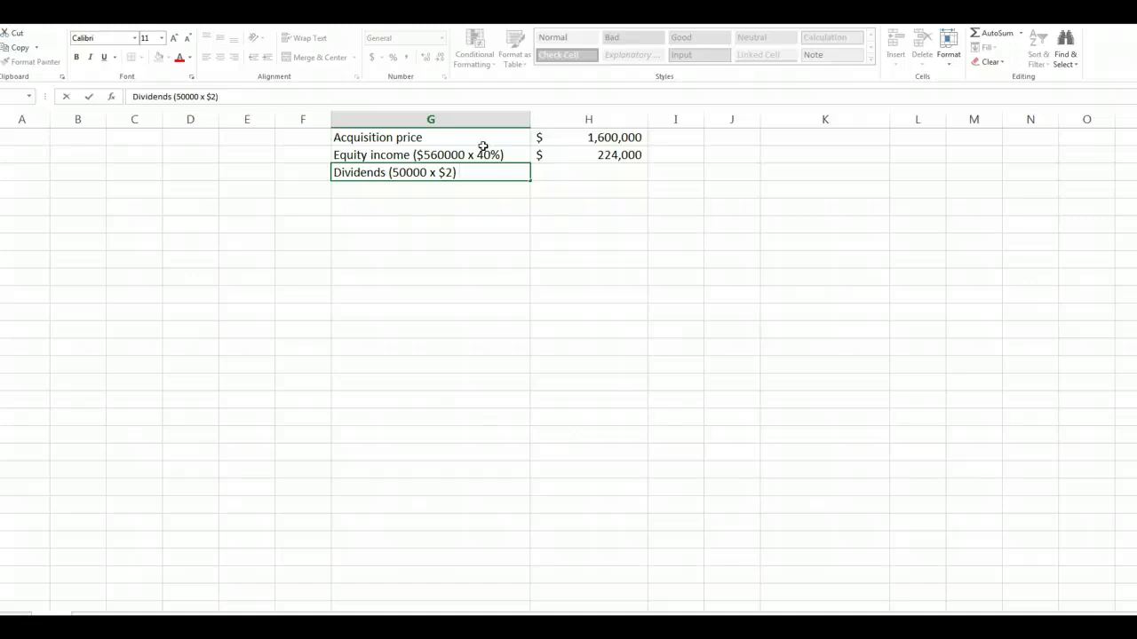
pyautogui.press('Tab')
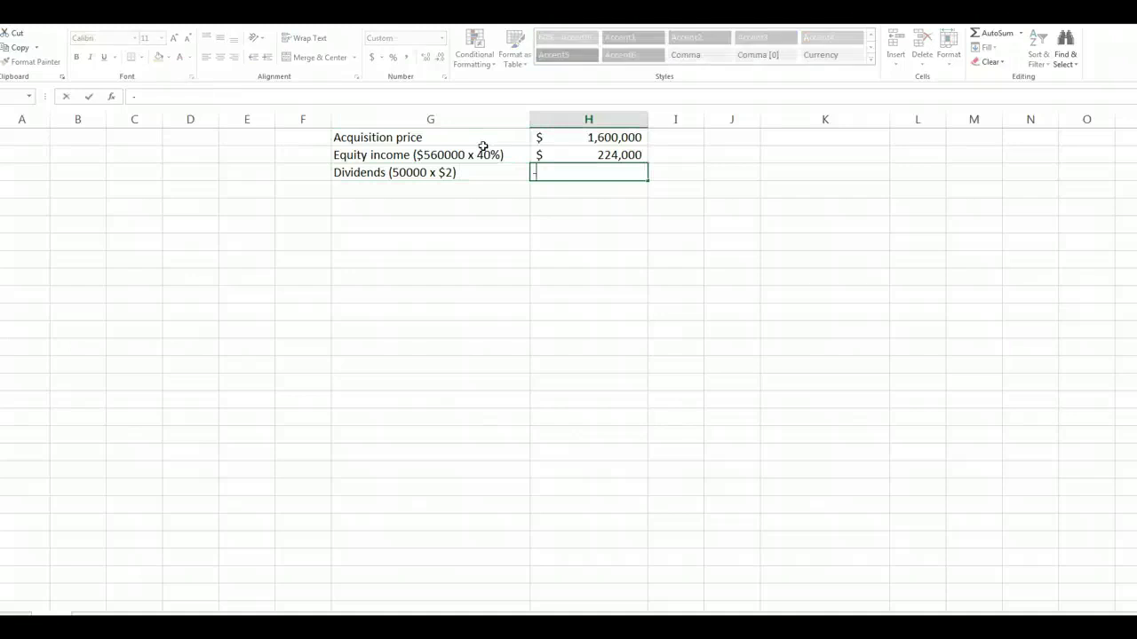
pyautogui.write('-100000')
pyautogui.press('Return')
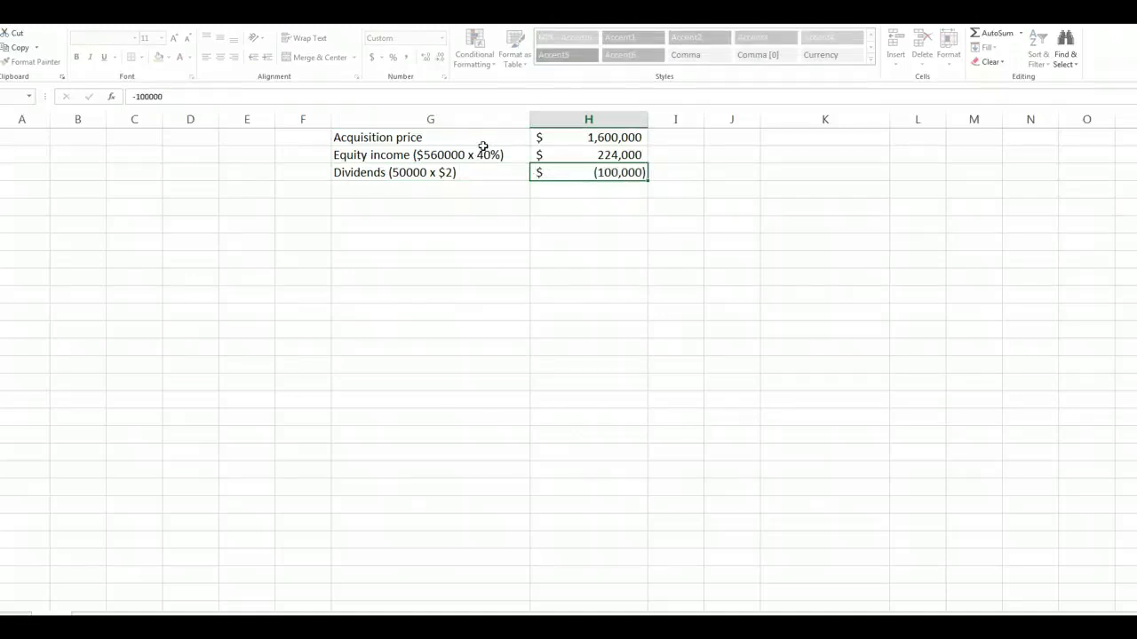
# Enter the label "Investment in Harrison Corp 12/31" in G5, leaving one blank row below the dividends, and select H5.
pyautogui.click(388, 206)
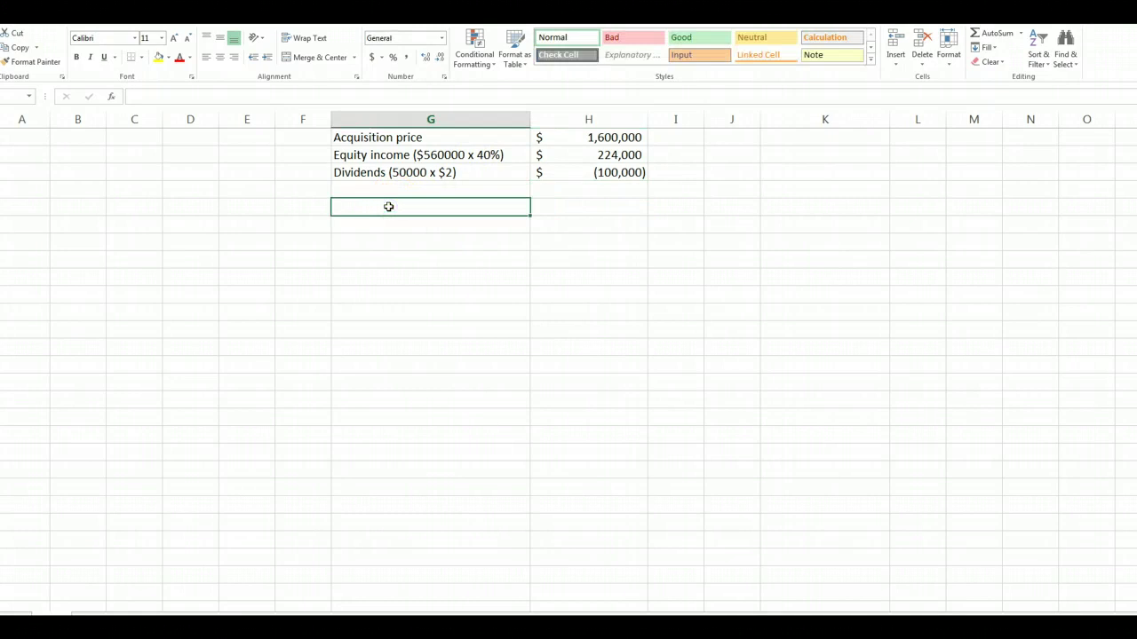
pyautogui.write('Investment in')
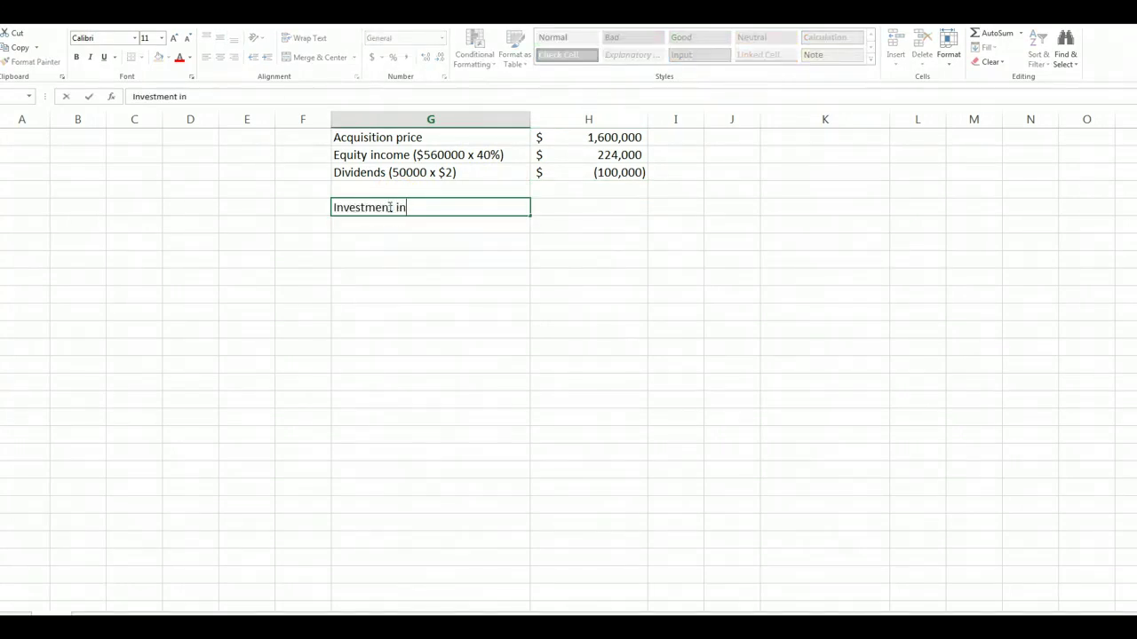
pyautogui.write(' Harrison Co')
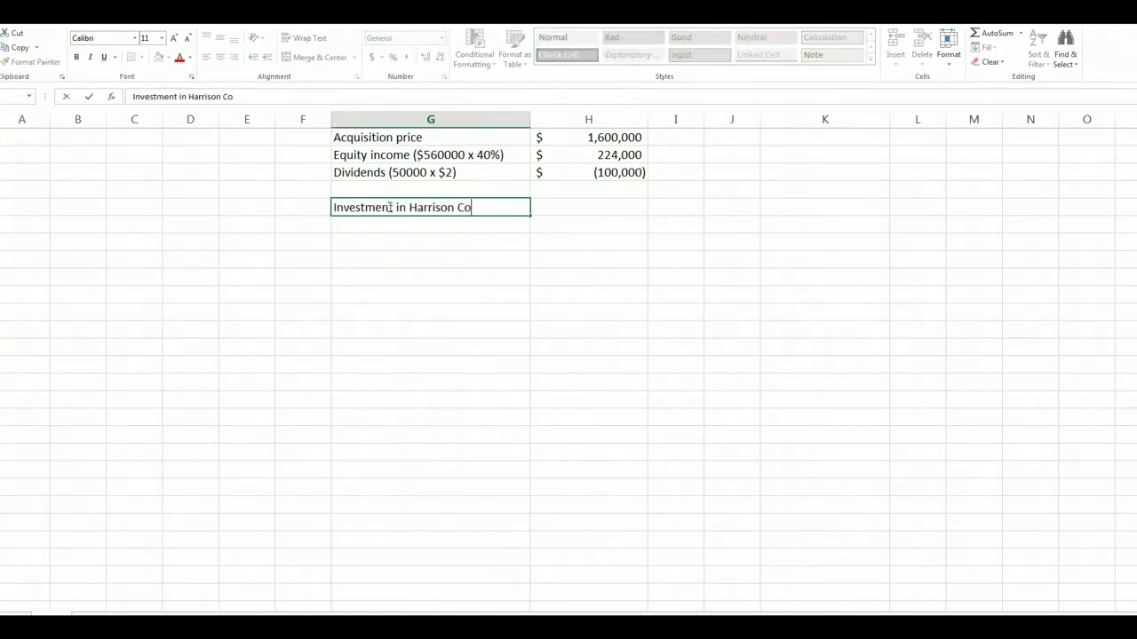
pyautogui.write('rp 12/31')
pyautogui.click(623, 212)
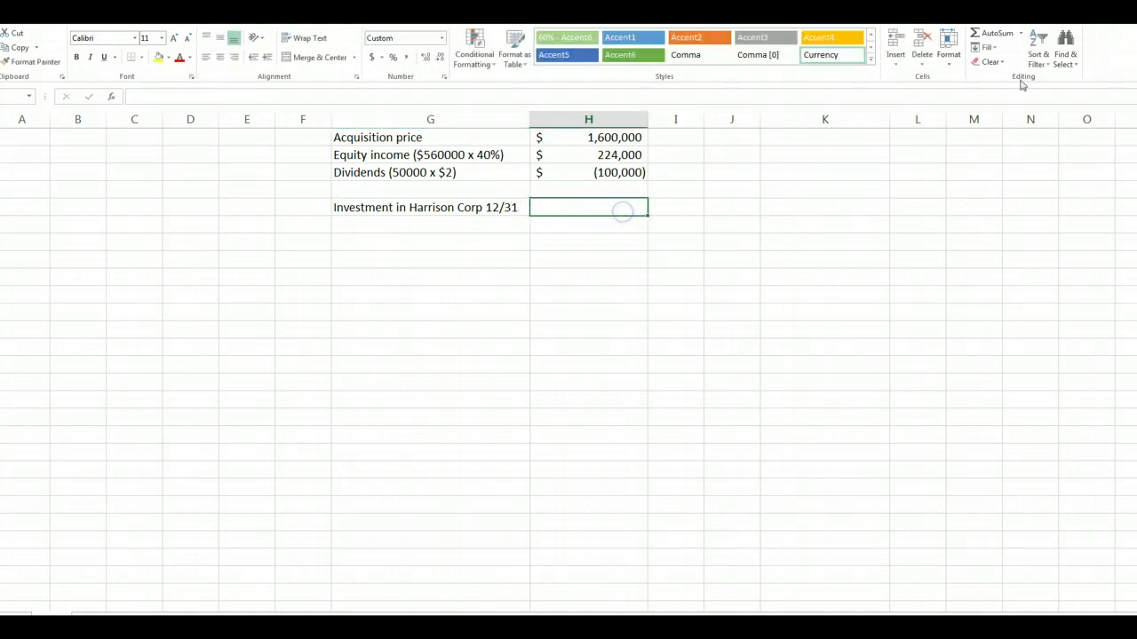
# Total the acquisition price, equity income and dividends in H5 with AutoSum.
pyautogui.click(986, 33)
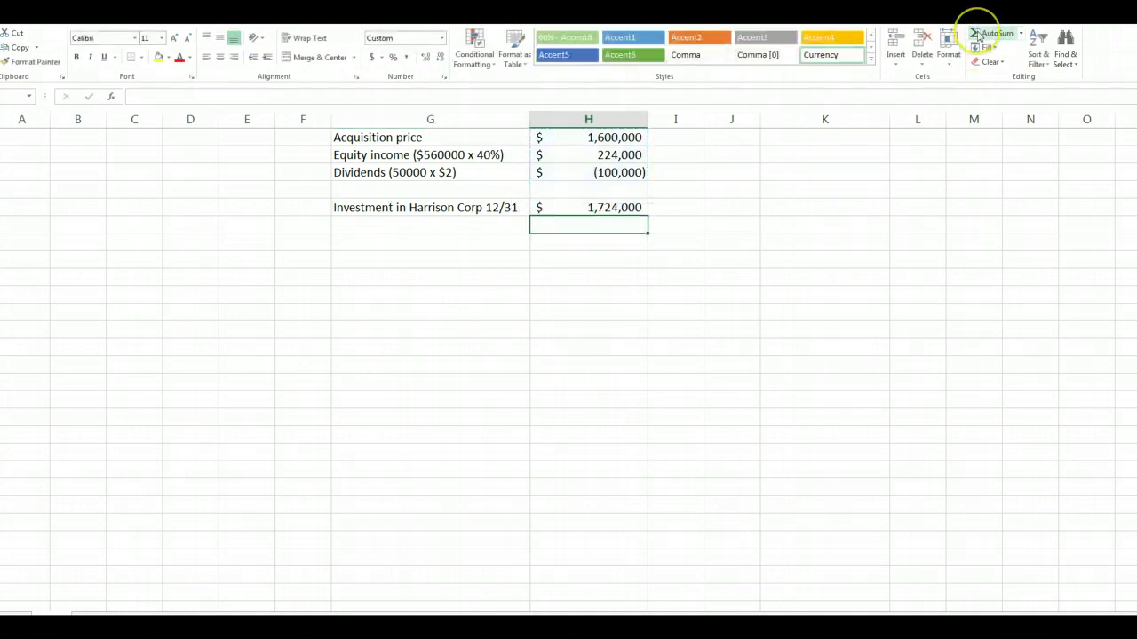
pyautogui.press('Return')
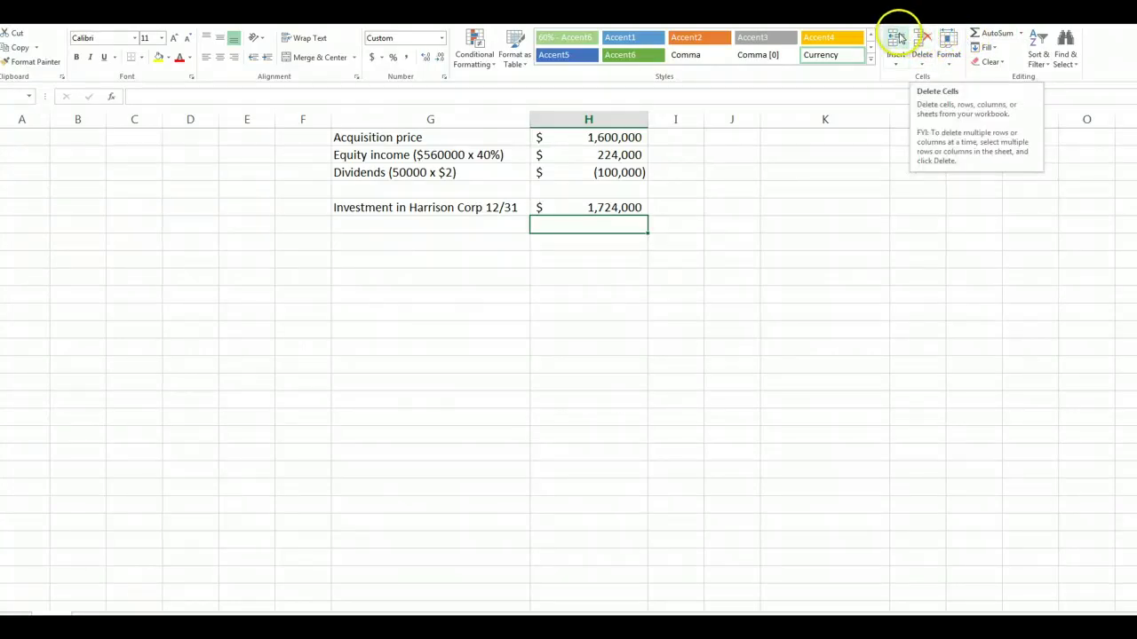
# Consult problem 7 in the CourseSmart textbook, return to Excel and change the acquisition price in H1 to 700000.
pyautogui.hotkey('alt', 'Tab')
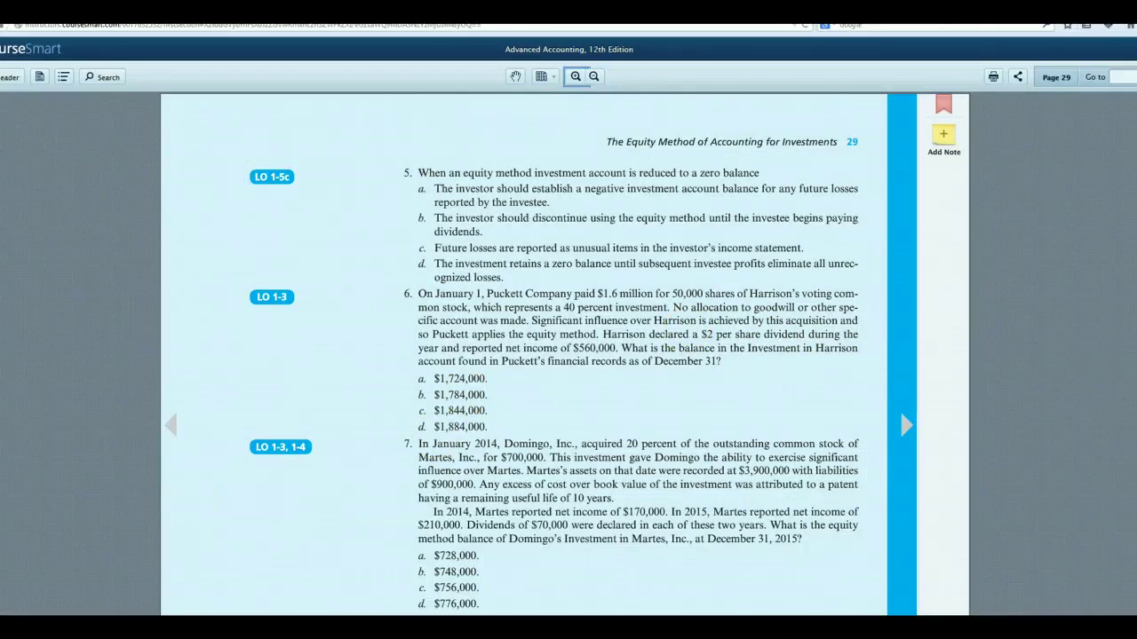
pyautogui.scroll(-2, 524, 355)
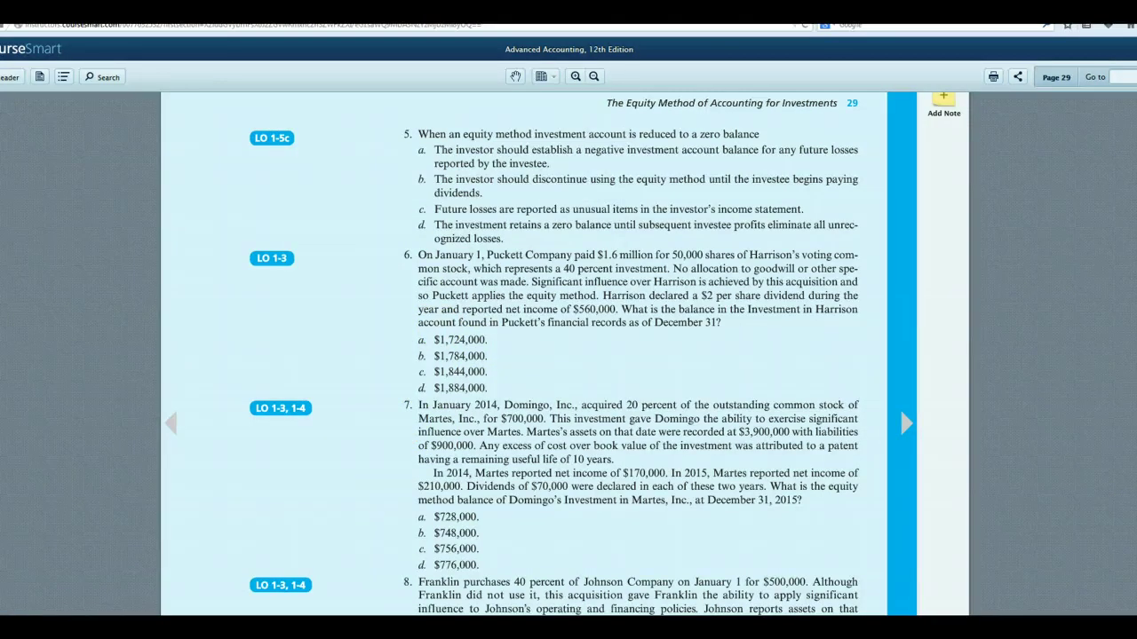
pyautogui.scroll(-1, 569, 355)
pyautogui.scroll(-1, 569, 356)
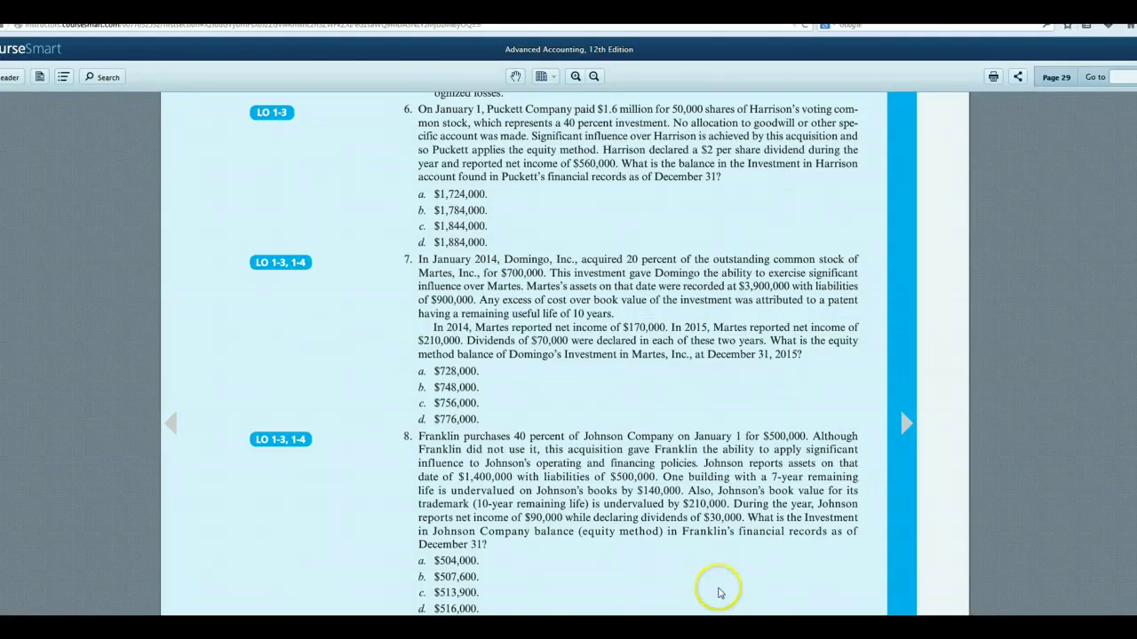
pyautogui.hotkey('alt', 'Tab')
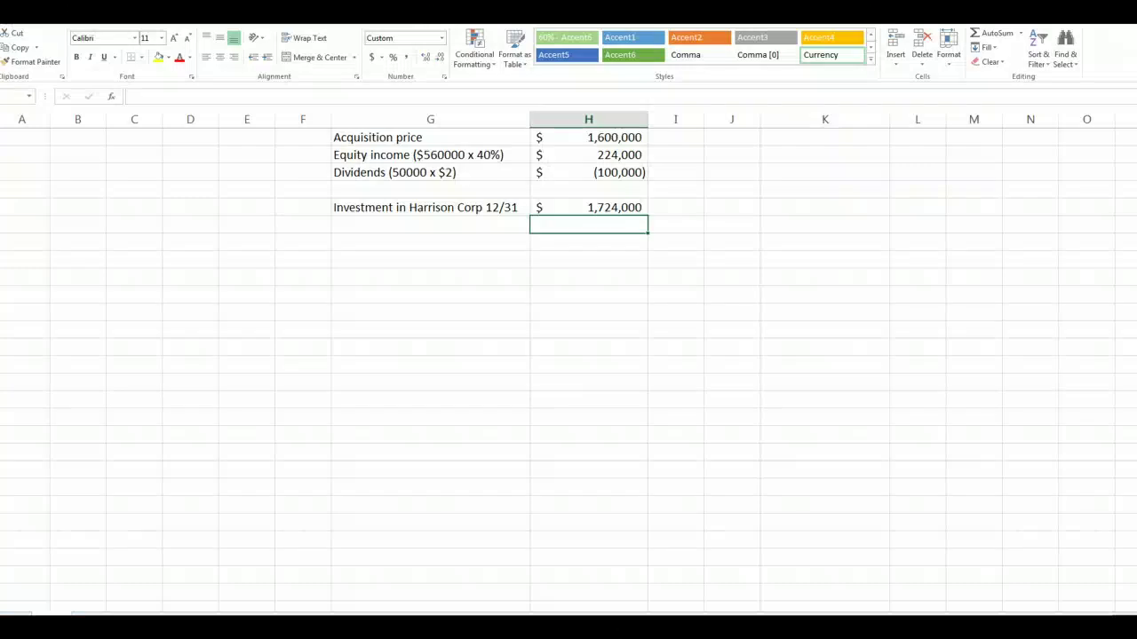
pyautogui.click(579, 137)
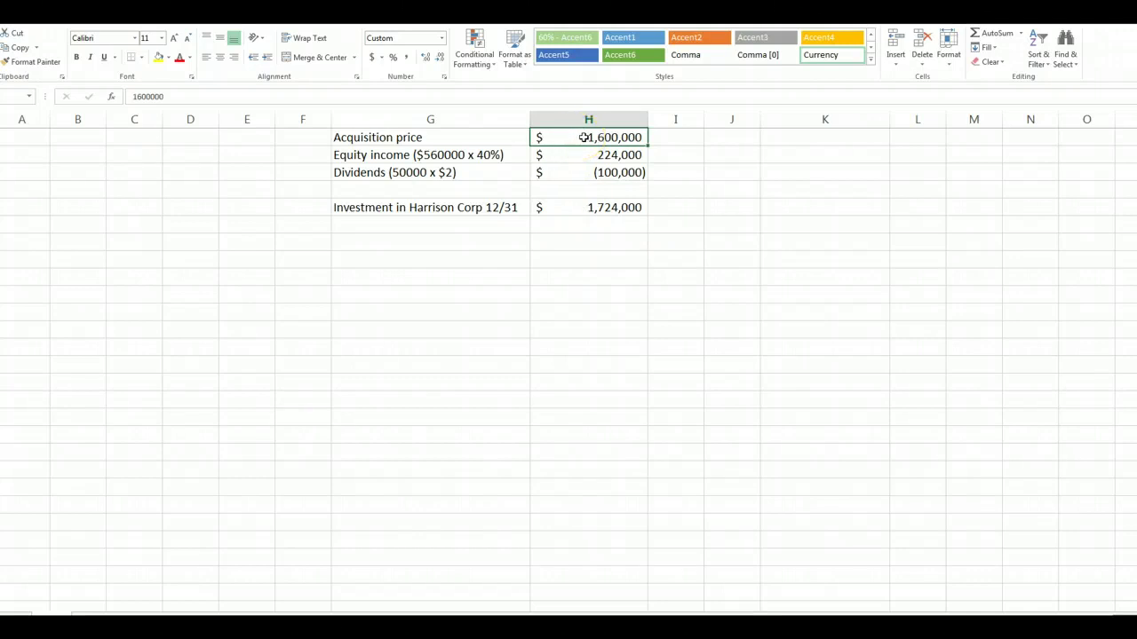
pyautogui.write('700,')
pyautogui.write('000')
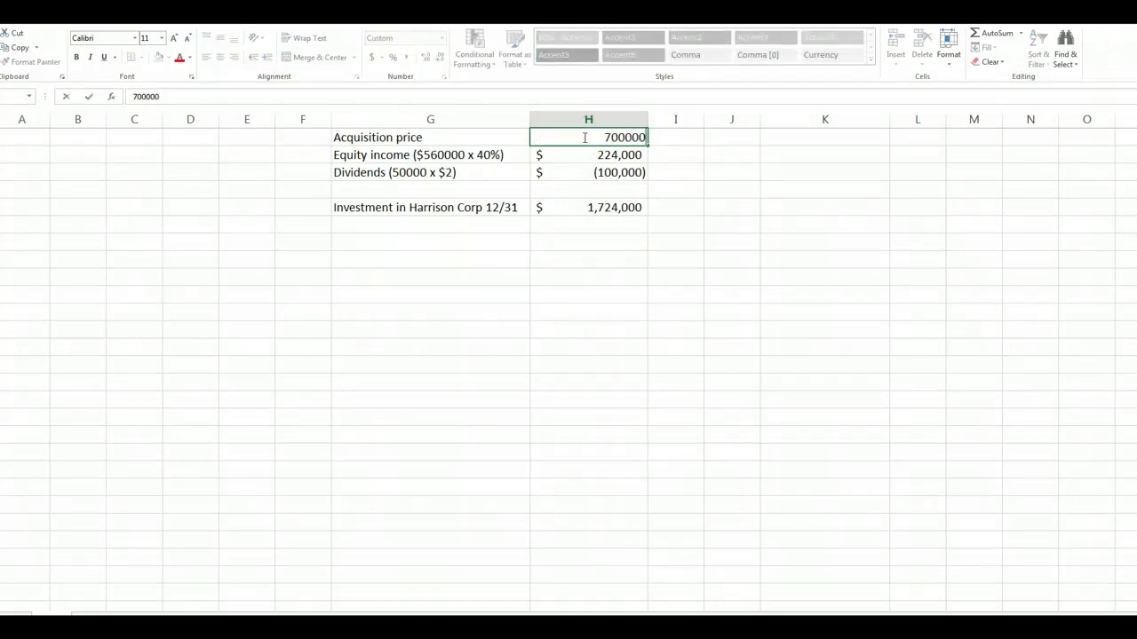
pyautogui.press('Return')
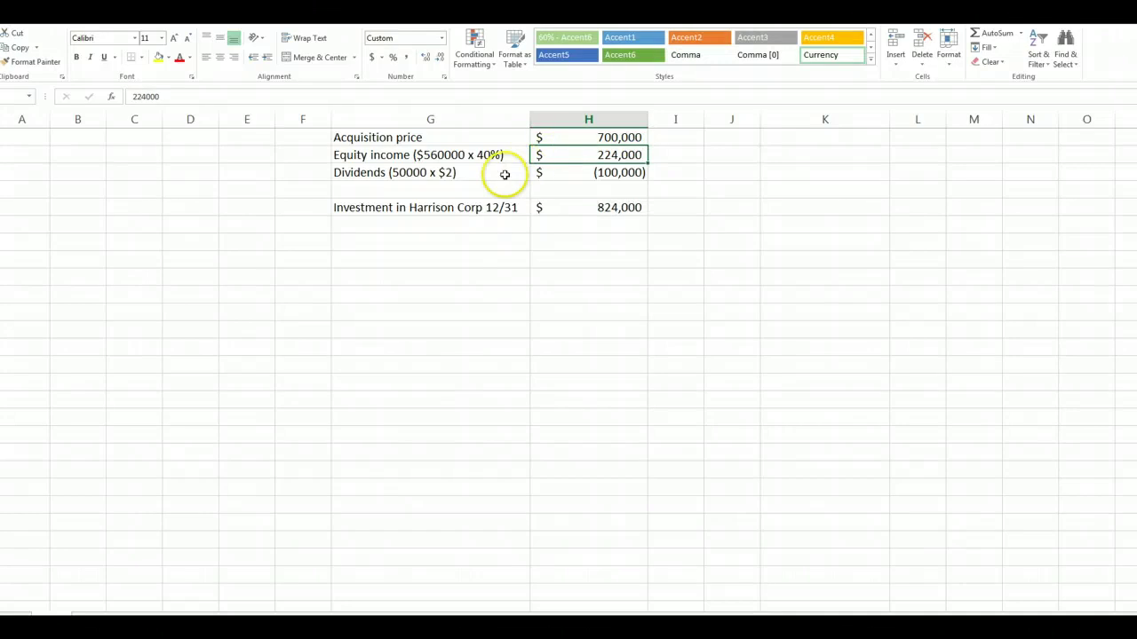
# Insert two blank rows between the acquisition price and equity income rows.
pyautogui.click(410, 154)
pyautogui.moveTo(4, 154); pyautogui.dragTo(5, 172)
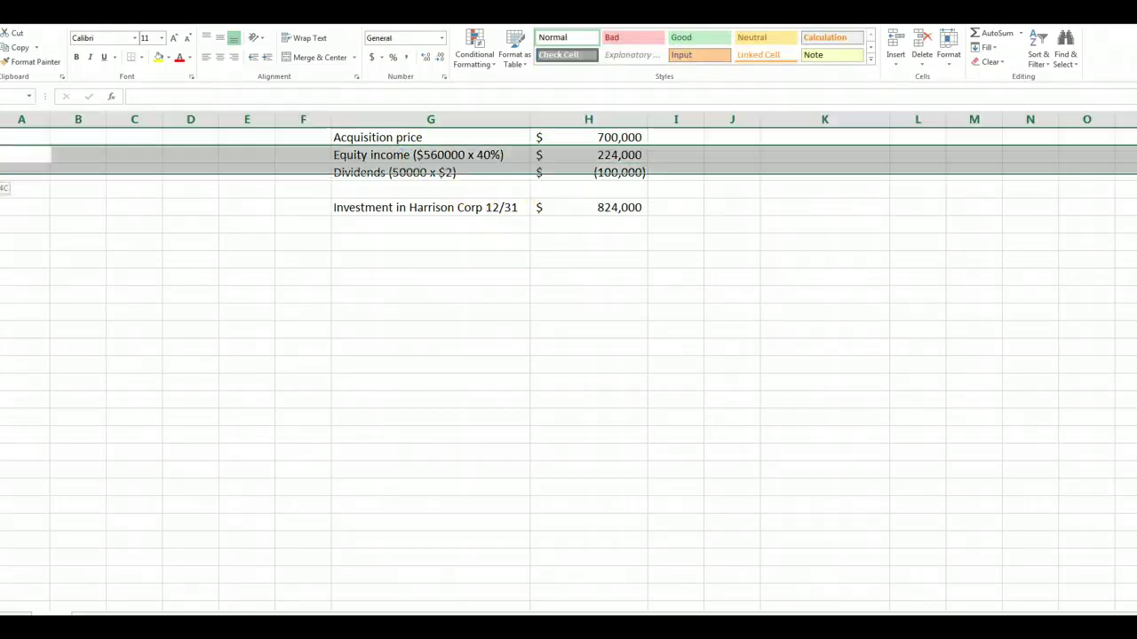
pyautogui.rightClick(4, 160)
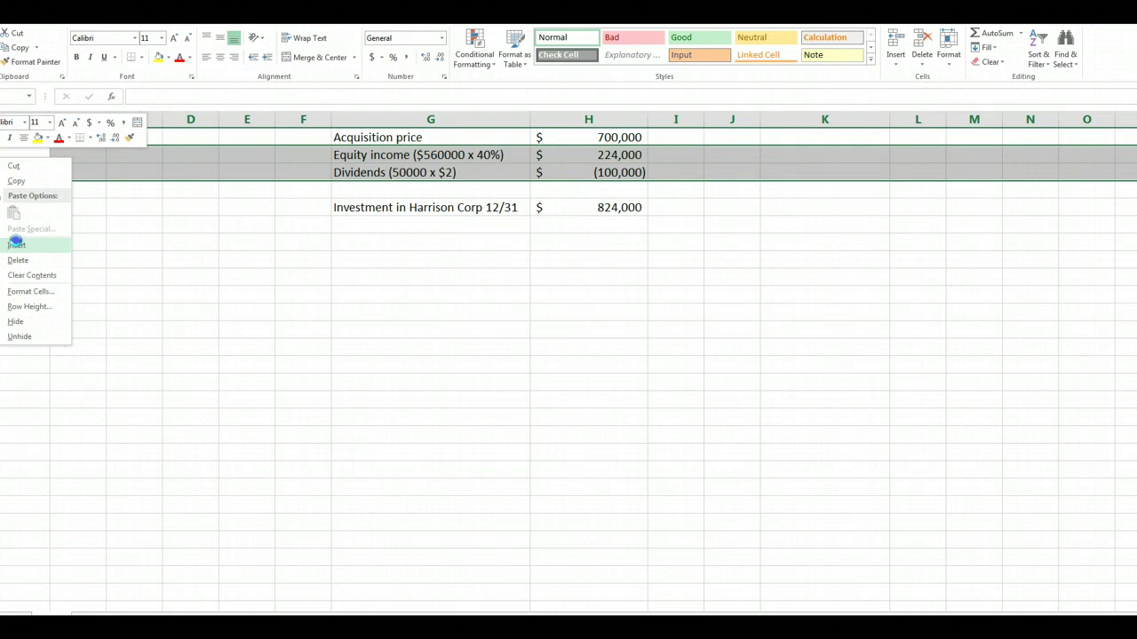
pyautogui.click(16, 244)
# Enter the label "Income accruals $170000 x20%" in G2 with the value 34000 in H2.
pyautogui.click(371, 154)
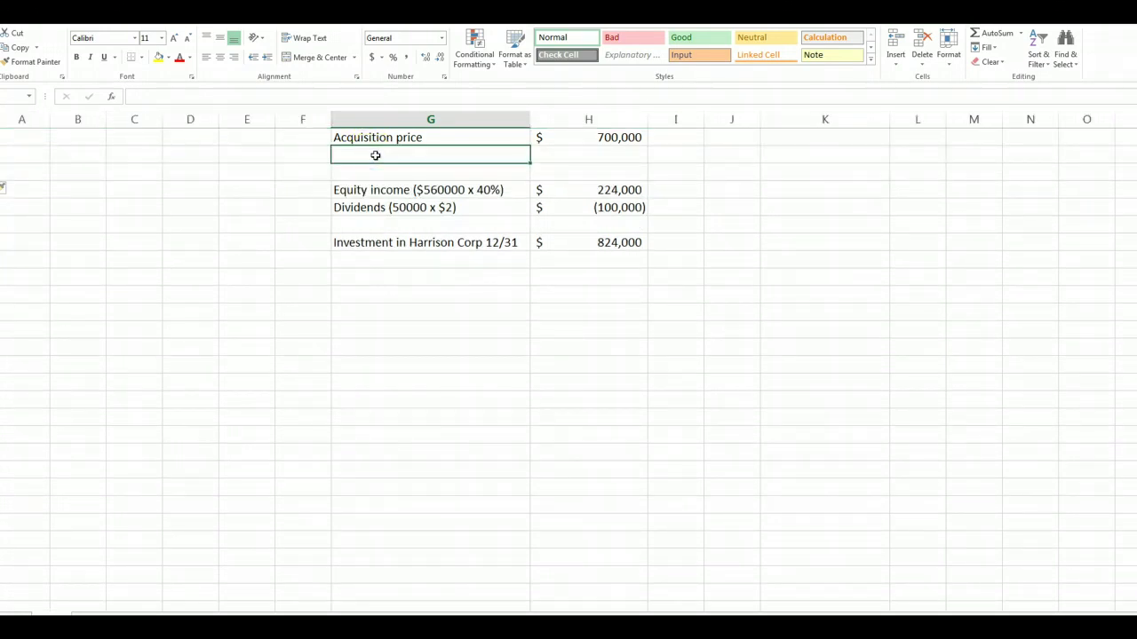
pyautogui.write('Income acc')
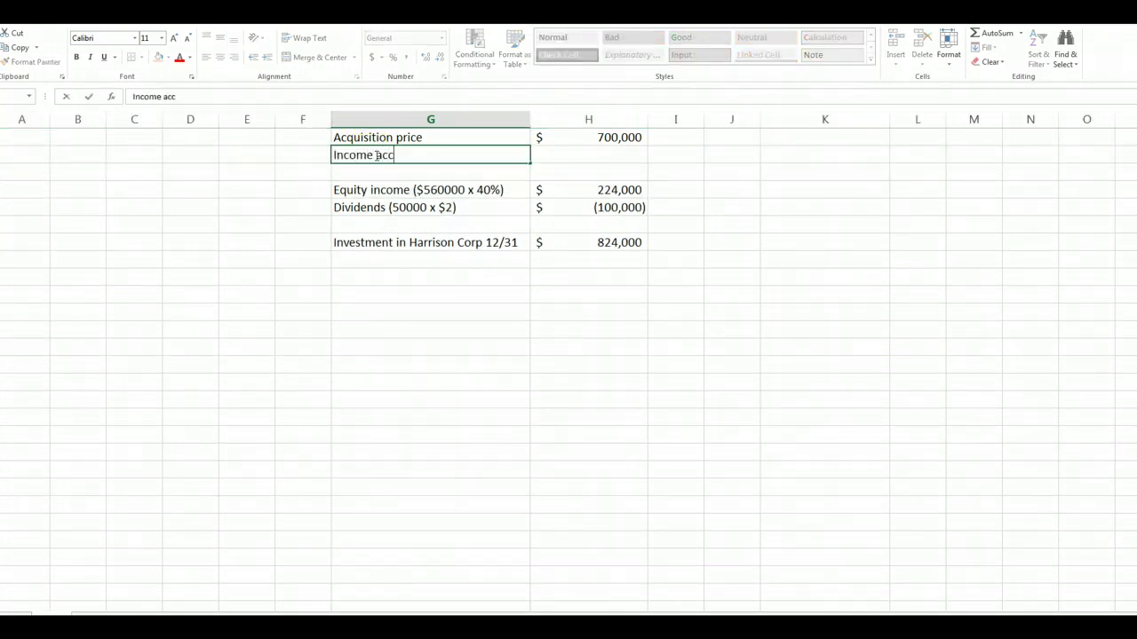
pyautogui.write('ruals')
pyautogui.write('$170000 x20%')
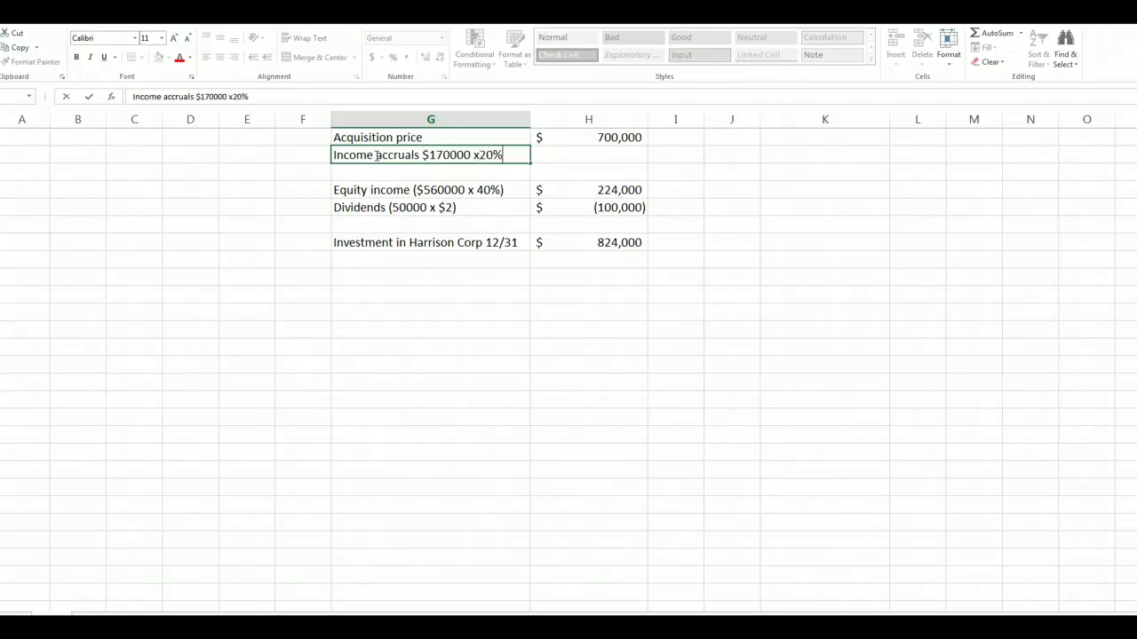
pyautogui.press('Tab')
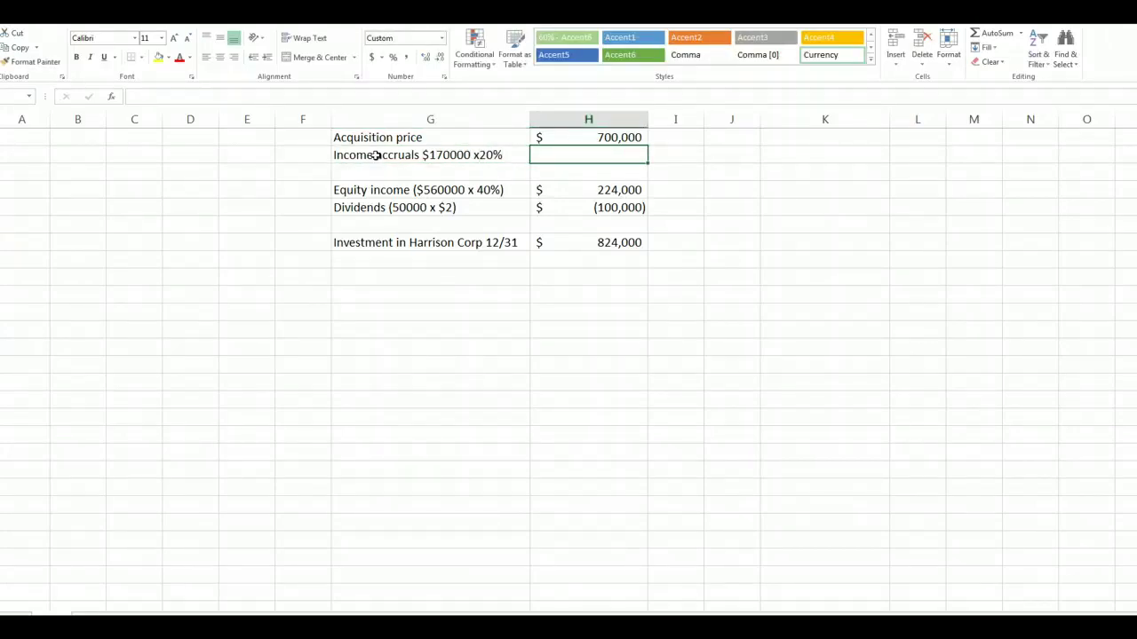
pyautogui.write('34000')
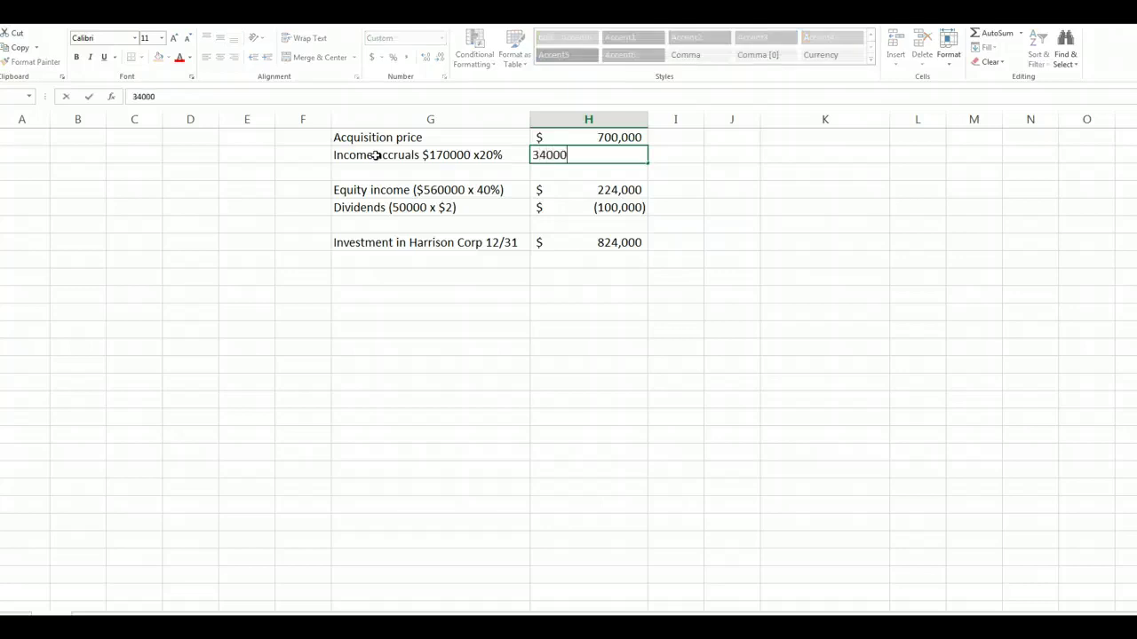
pyautogui.press('Return')
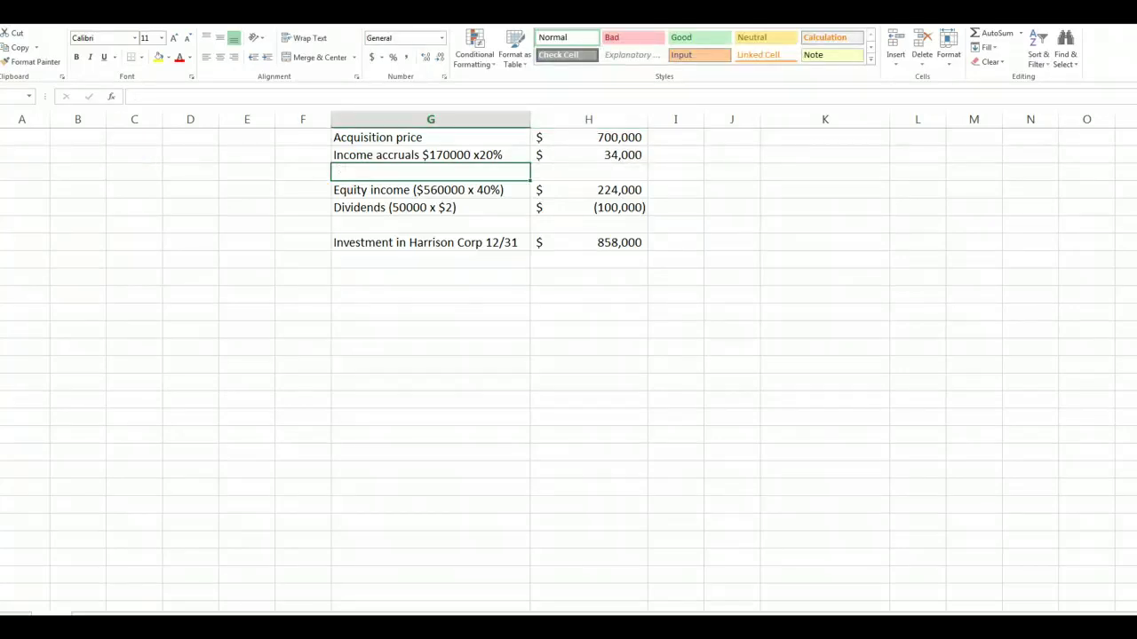
# Insert three more blank rows directly below the income accruals row.
pyautogui.moveTo(0, 172); pyautogui.dragTo(0, 200)
pyautogui.rightClick(0, 199)
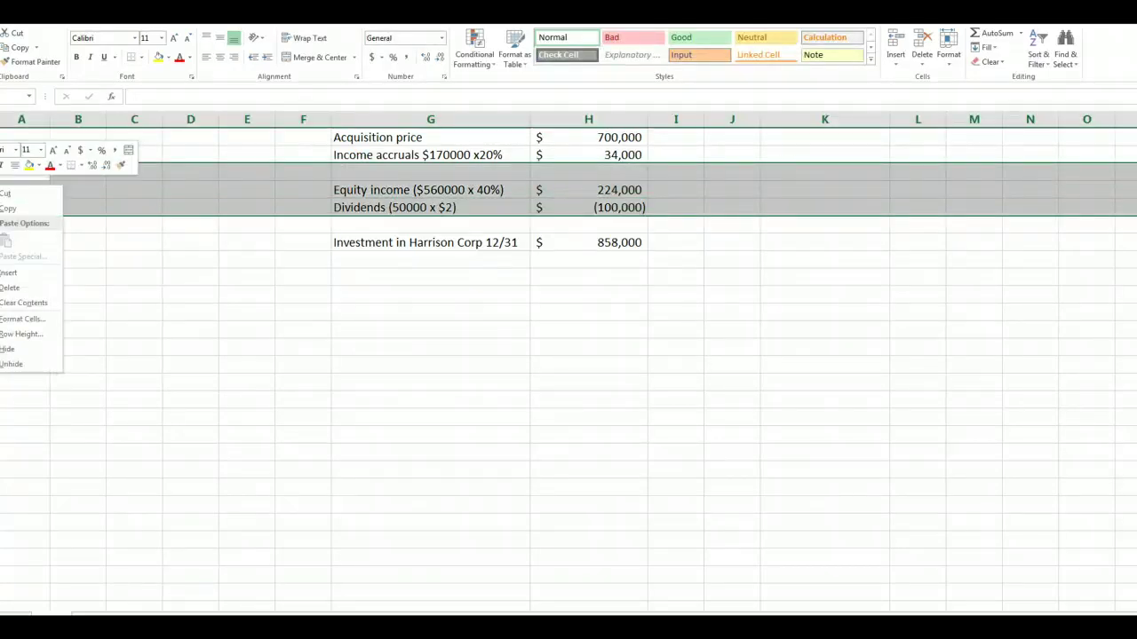
pyautogui.click(9, 271)
pyautogui.click(343, 171)
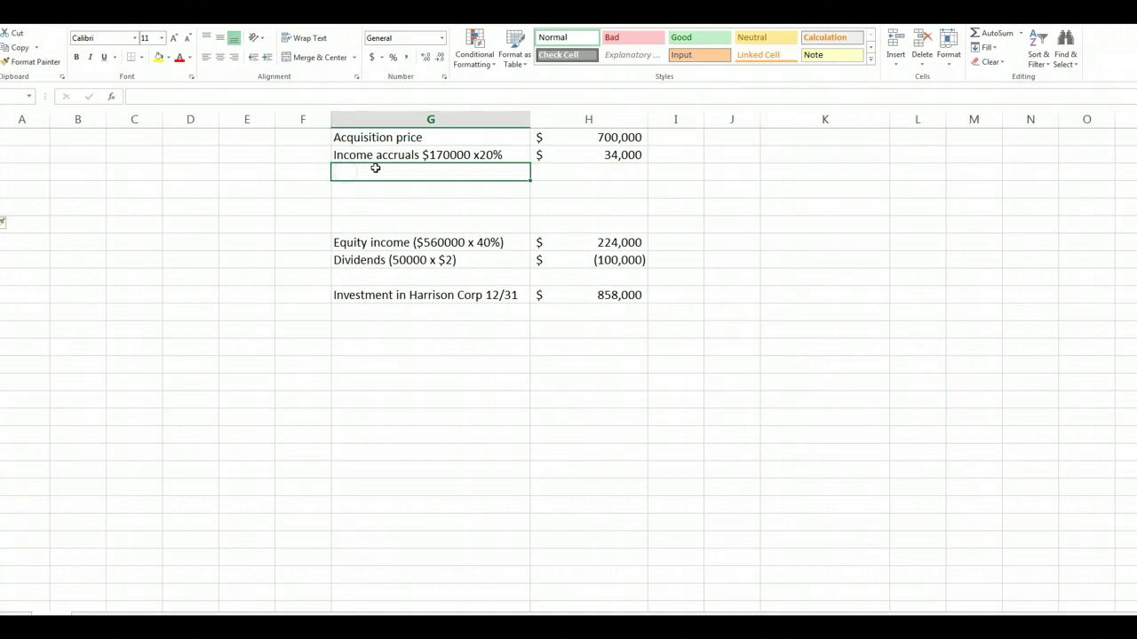
# Move the text "$170000 x20%" out of the G2 label into G3, leaving "Income accruals" as the heading.
pyautogui.click(416, 153)
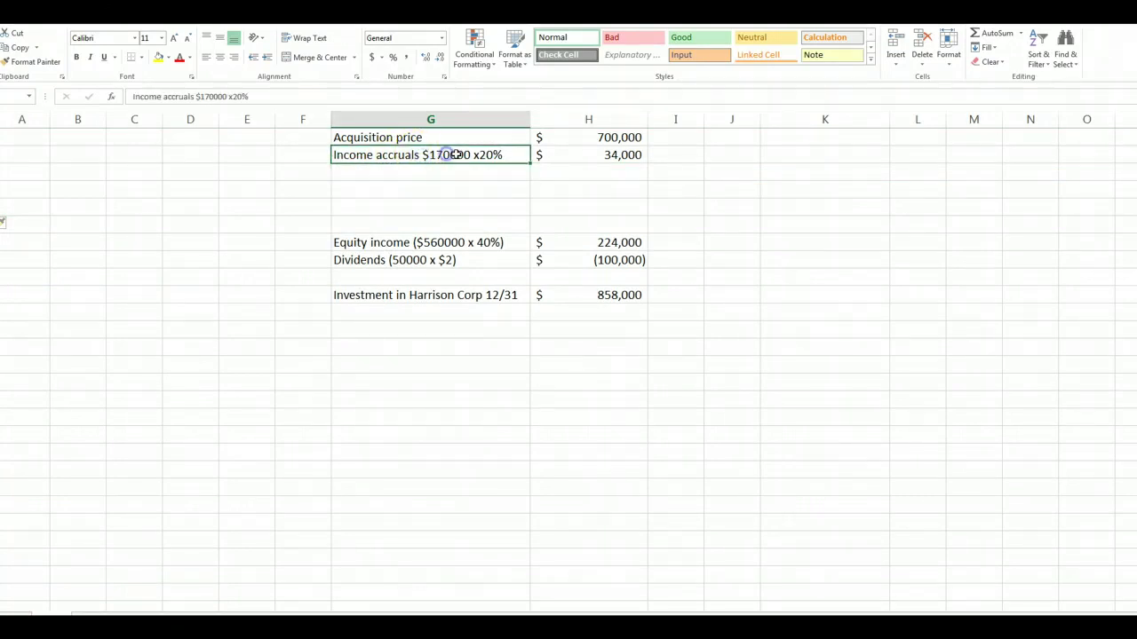
pyautogui.moveTo(248, 96); pyautogui.dragTo(197, 97)
pyautogui.rightClick(197, 98)
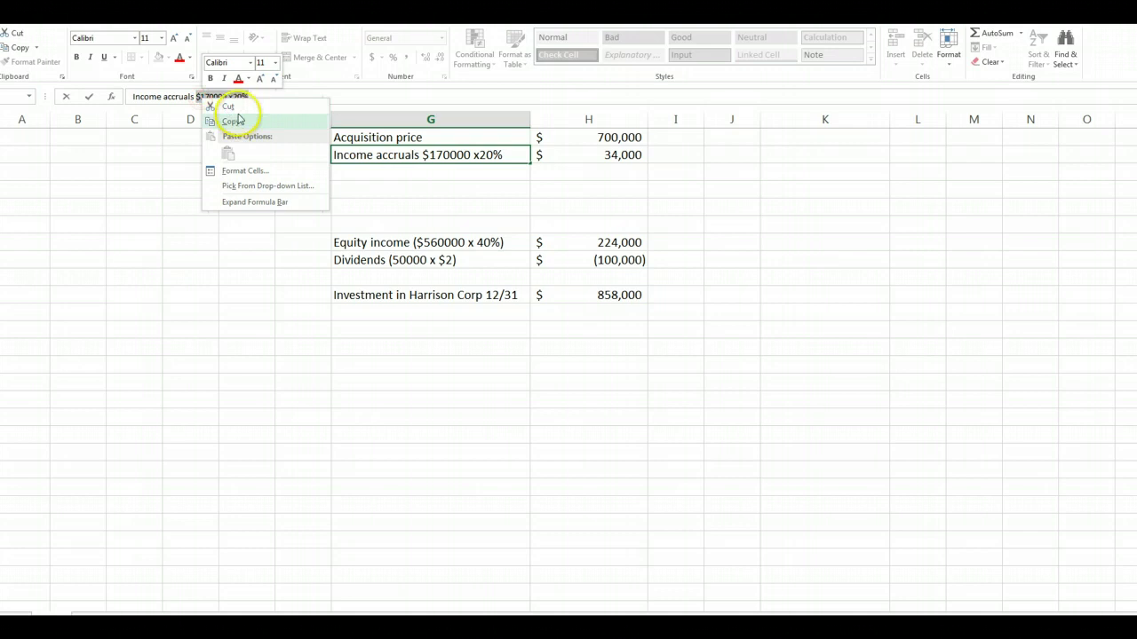
pyautogui.click(238, 108)
pyautogui.click(351, 171)
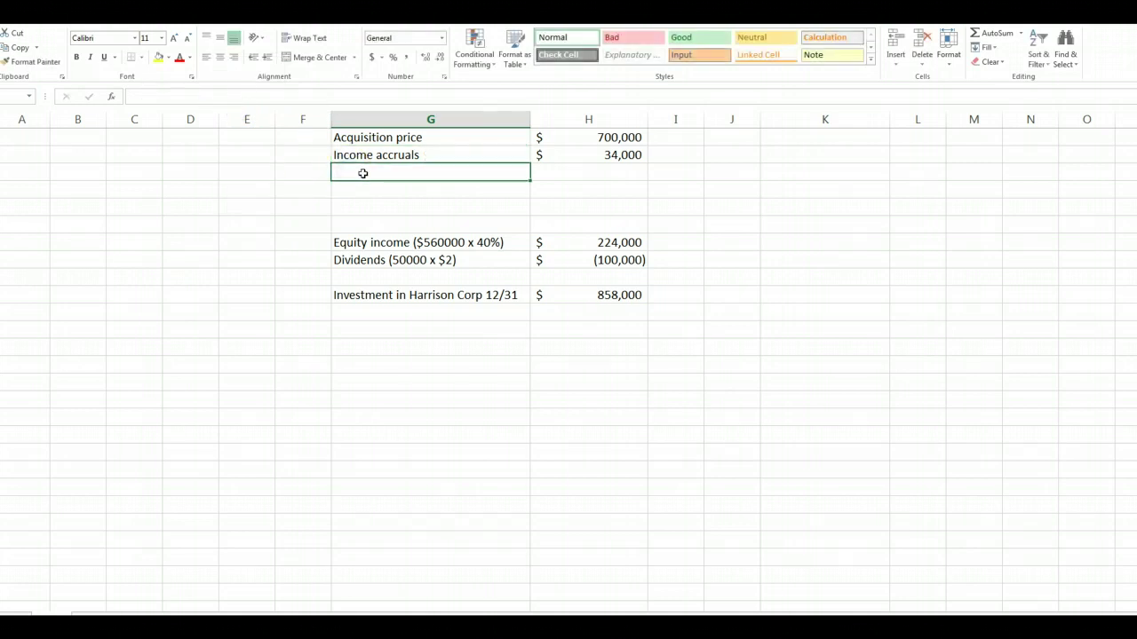
pyautogui.hotkey('ctrl', 'v')
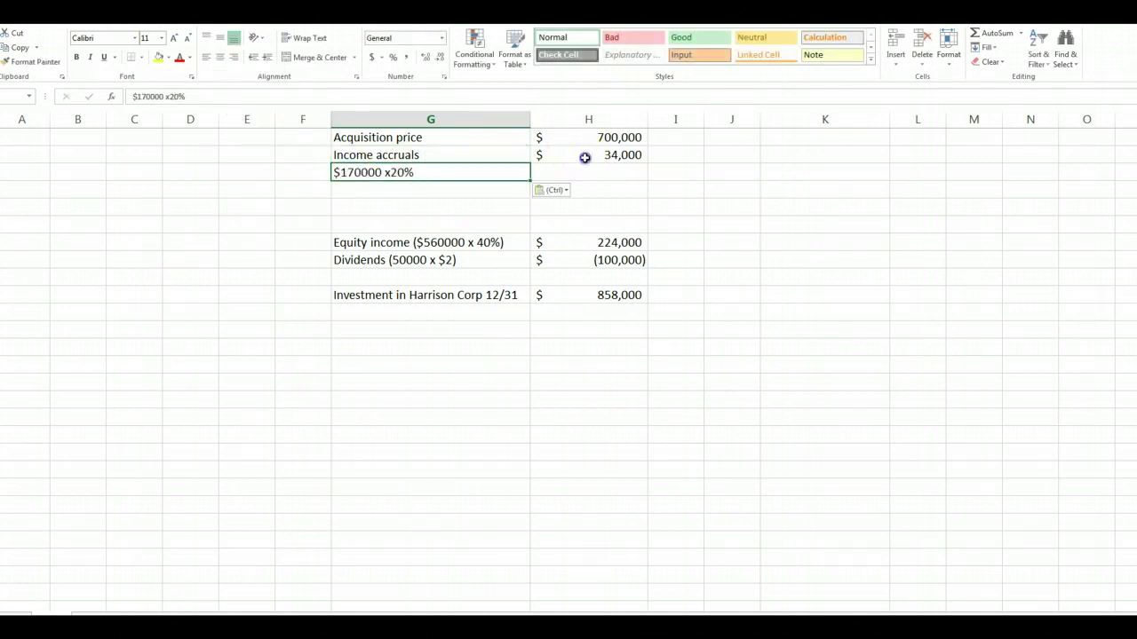
# Move the income accrual amount from H2 to H3, beside its calculation.
pyautogui.click(585, 158)
pyautogui.rightClick(586, 160)
pyautogui.click(604, 165)
pyautogui.click(578, 174)
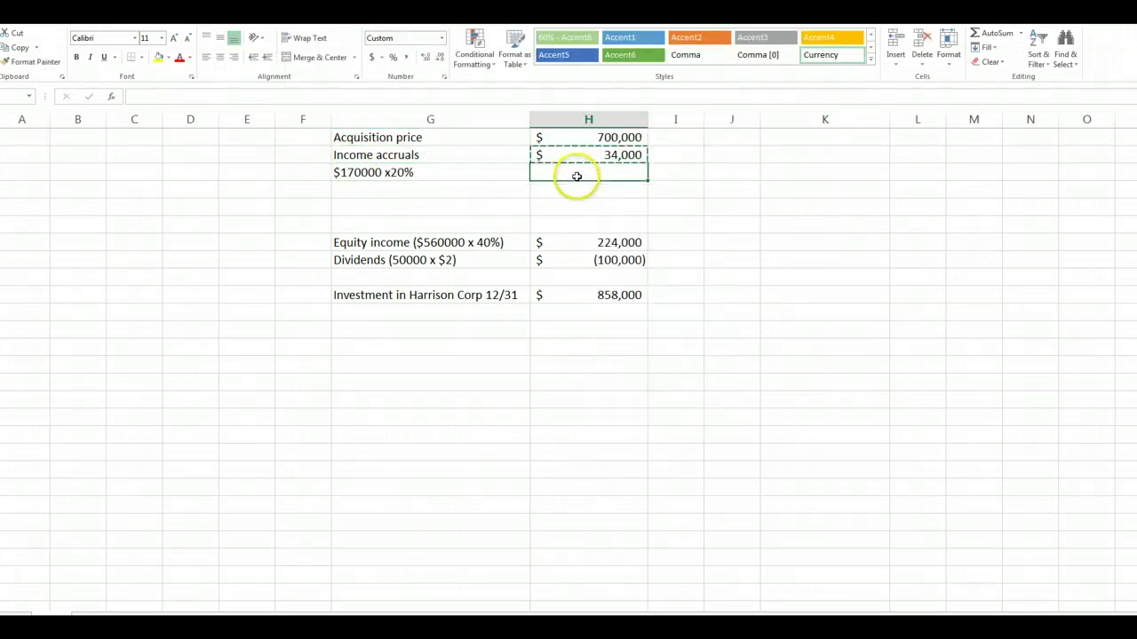
pyautogui.hotkey('ctrl', 'v')
# Add a second income accrual row labelled "$210000 x 20%" in G4 with the value 42000 in H4.
pyautogui.click(415, 186)
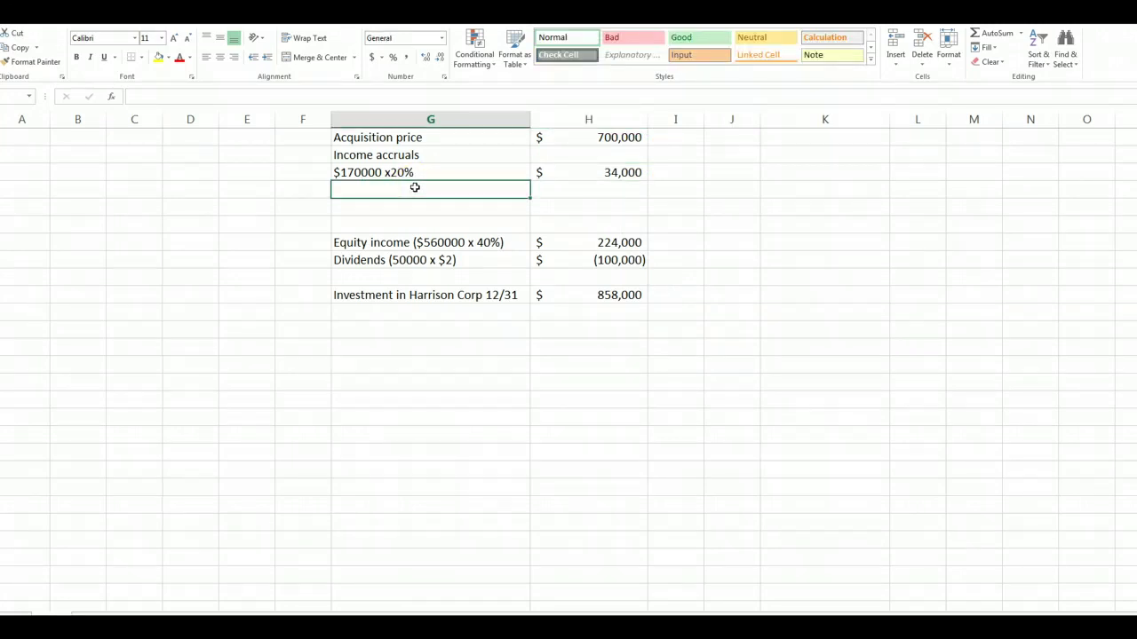
pyautogui.write('$210000 x 20%')
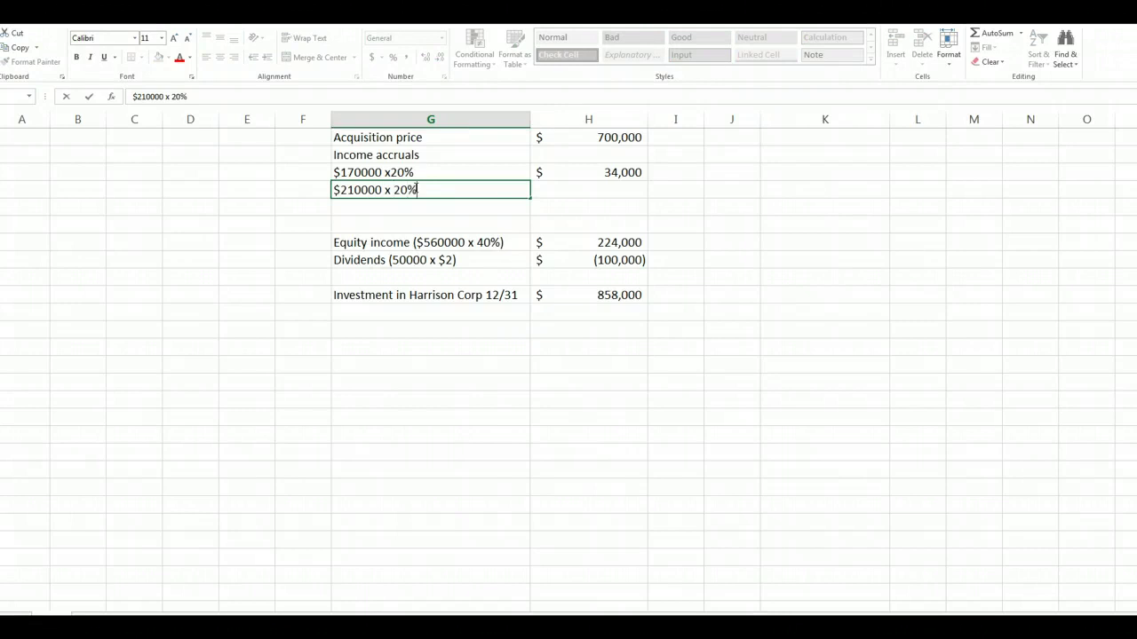
pyautogui.press('Tab')
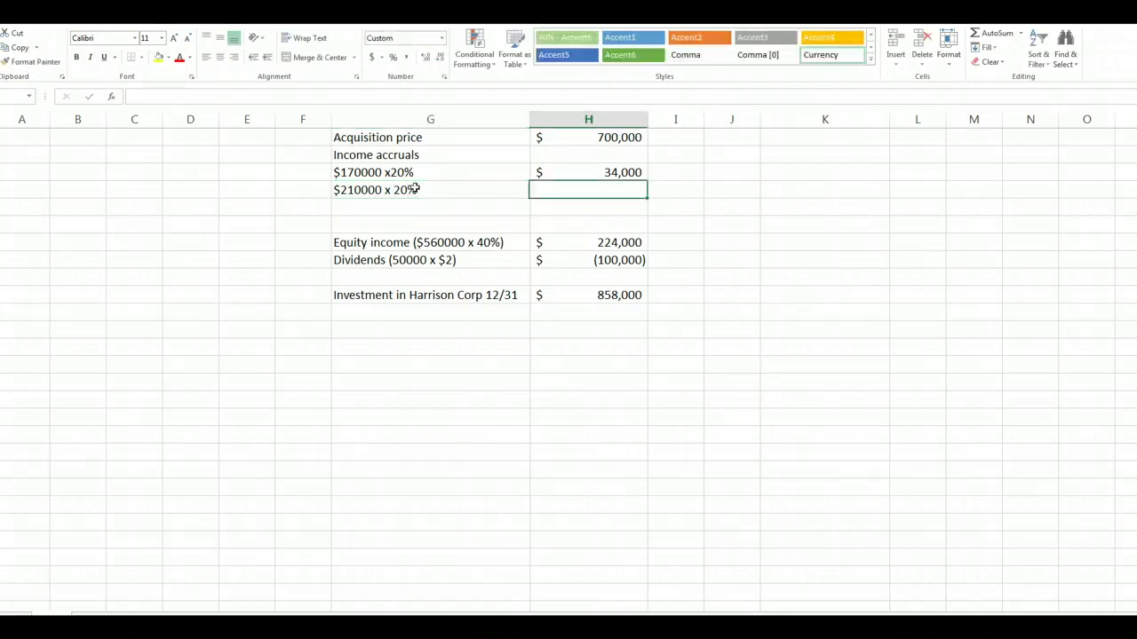
pyautogui.write('42000')
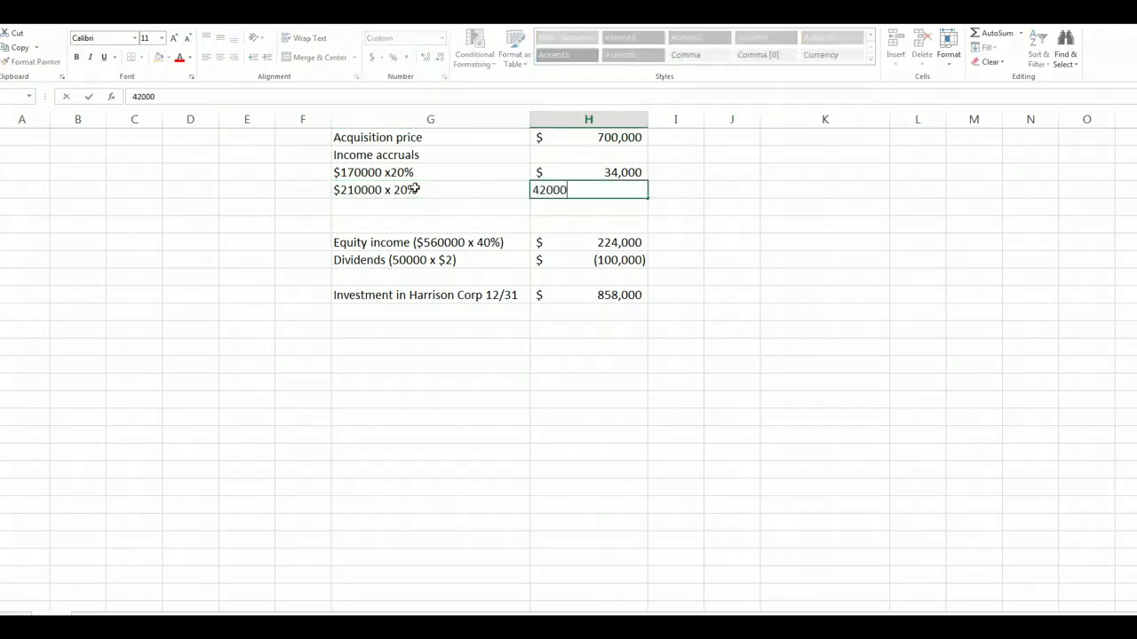
pyautogui.press('Return')
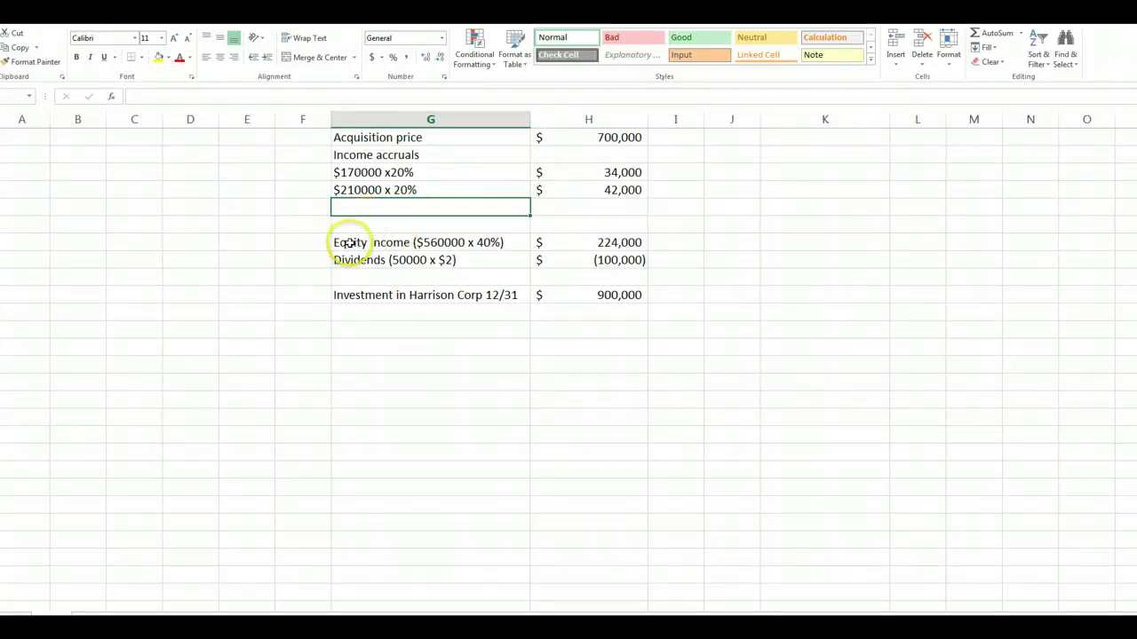
# Clear the old equity income, dividends and Investment in Harrison Corp entries in G7:H10.
pyautogui.moveTo(349, 241); pyautogui.dragTo(588, 295)
pyautogui.rightClick(589, 295)
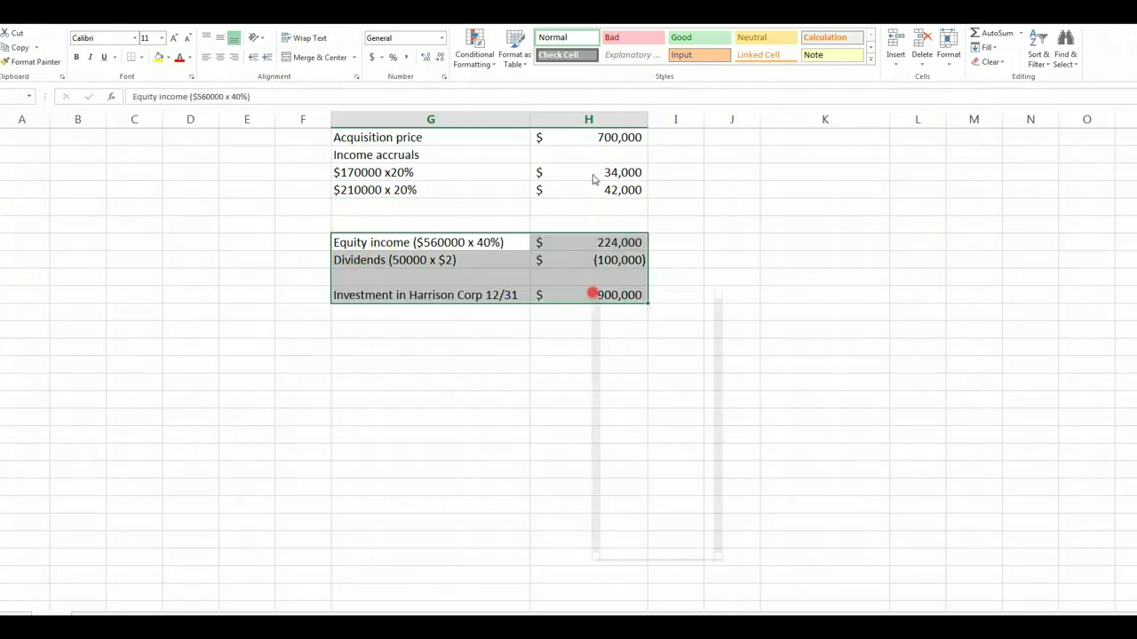
pyautogui.click(630, 426)
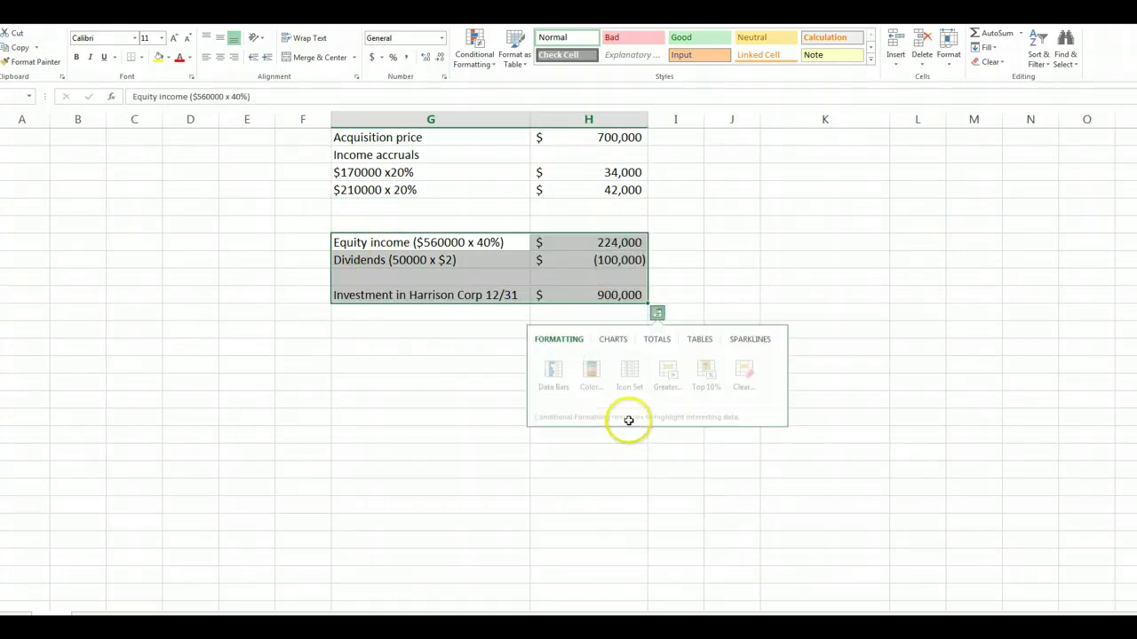
pyautogui.rightClick(467, 264)
pyautogui.click(530, 382)
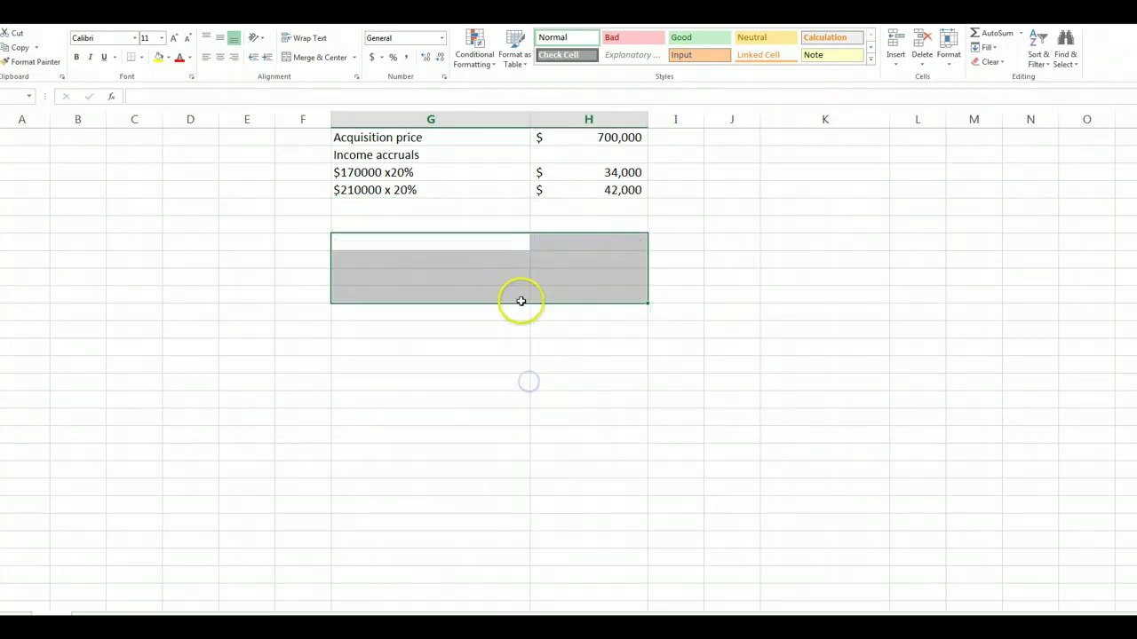
# Add the label "Amortization" in G5, below the income accrual rows.
pyautogui.click(385, 211)
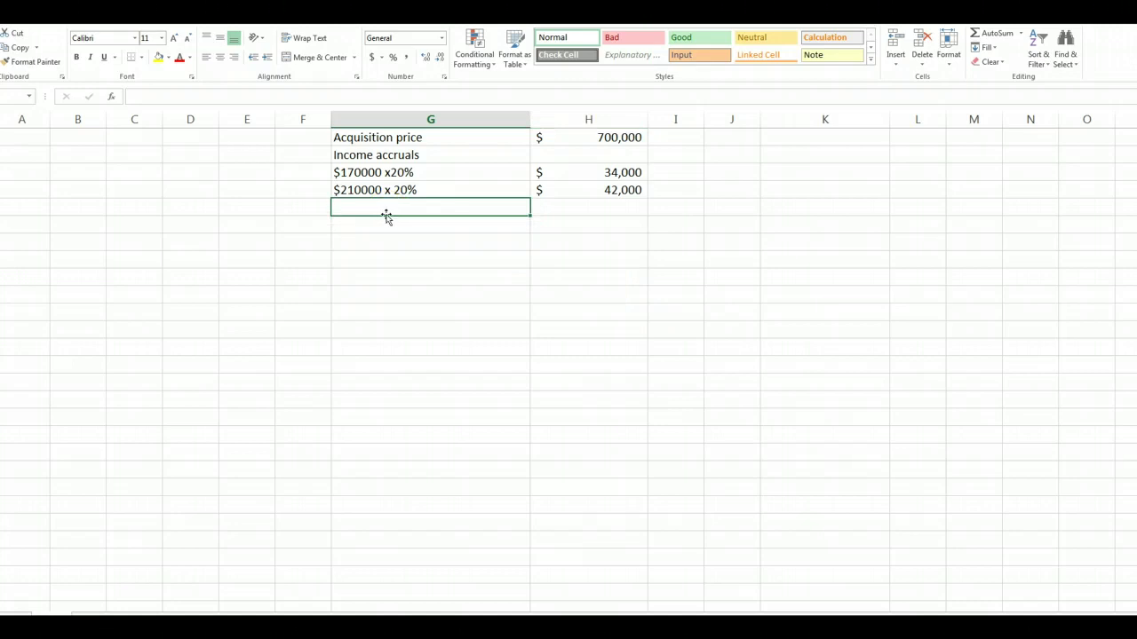
pyautogui.write('A')
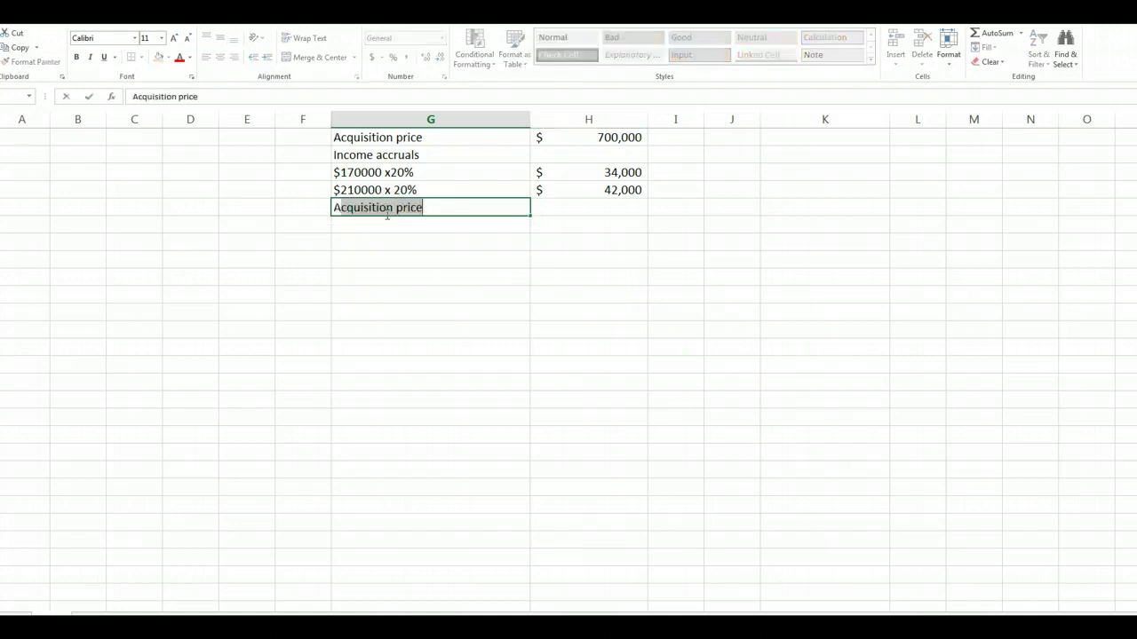
pyautogui.write('mortization')
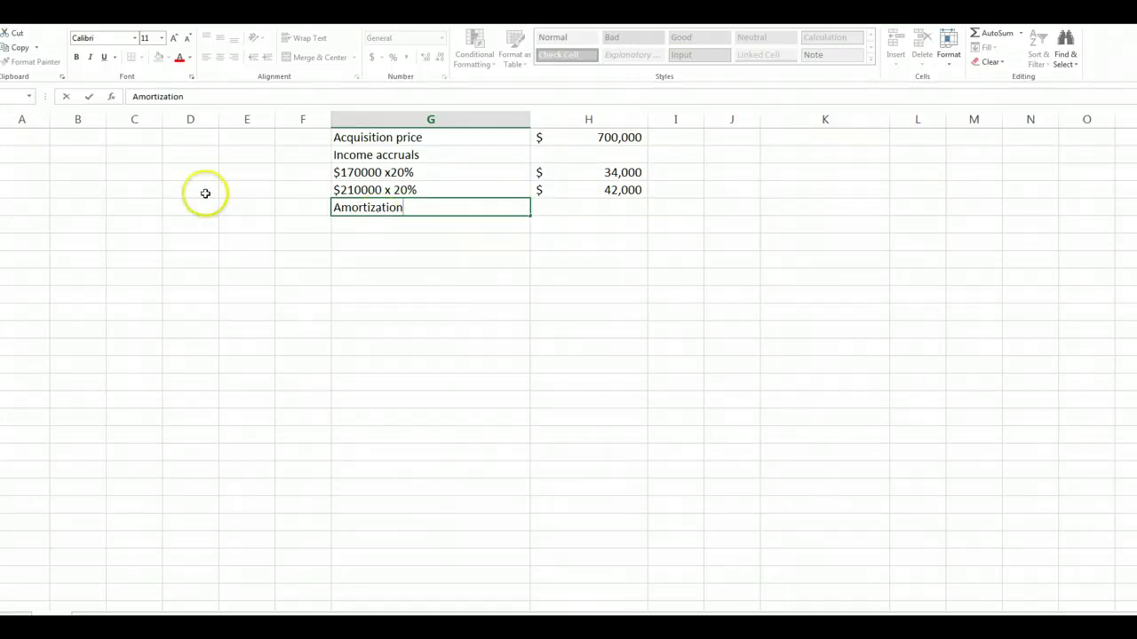
pyautogui.click(835, 171)
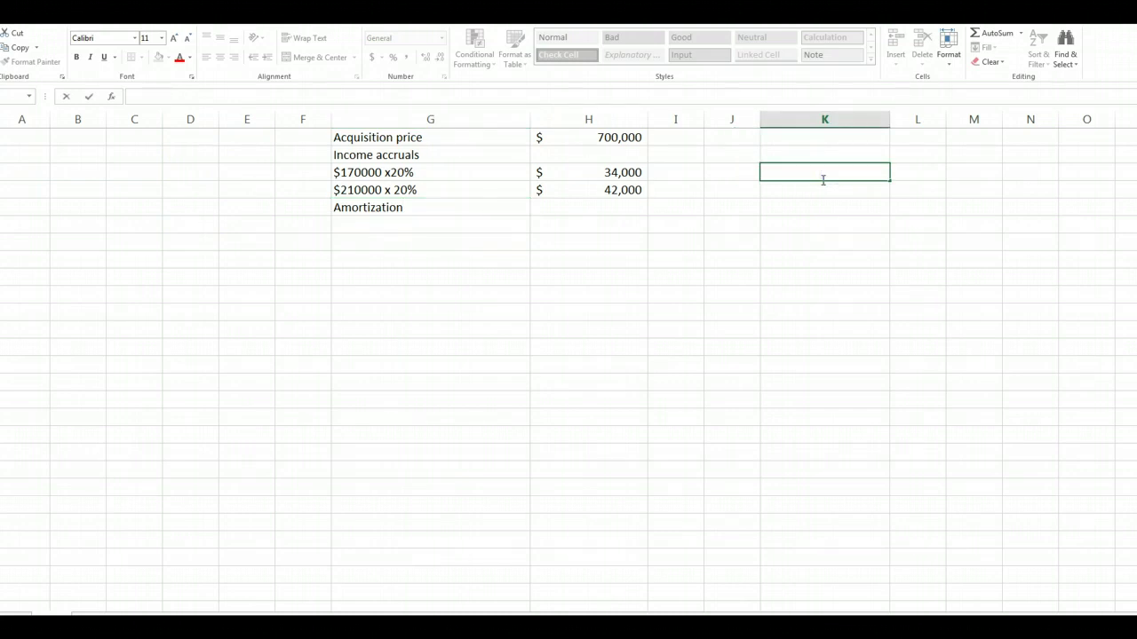
# Start a side calculation with "acquired" in K1 and $700000 in L1, narrowing column K.
pyautogui.click(832, 136)
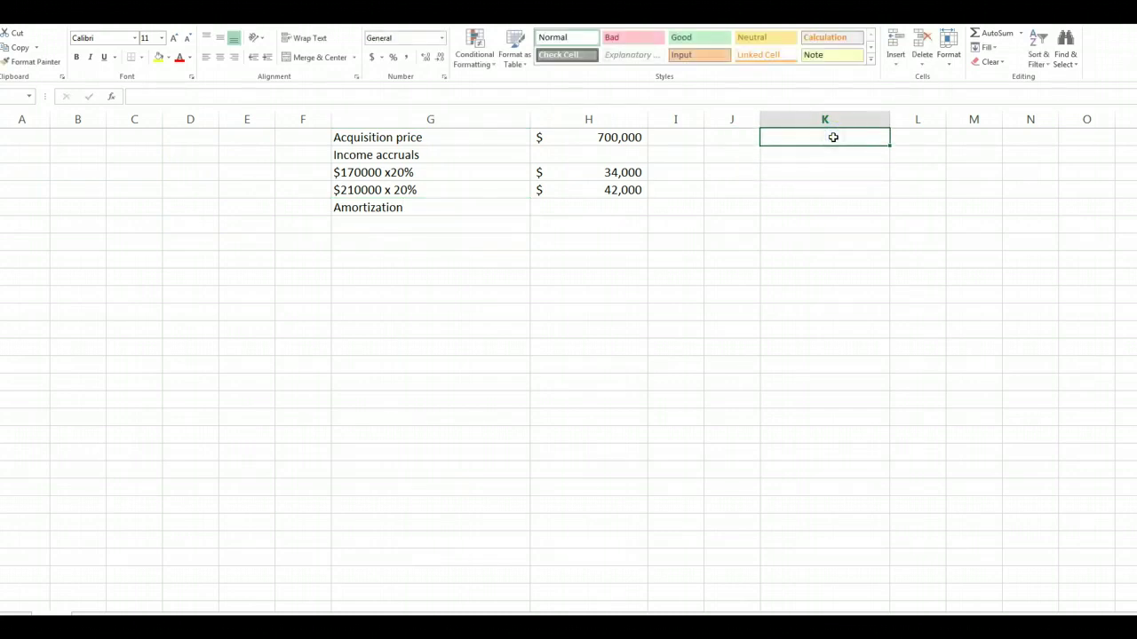
pyautogui.write('a')
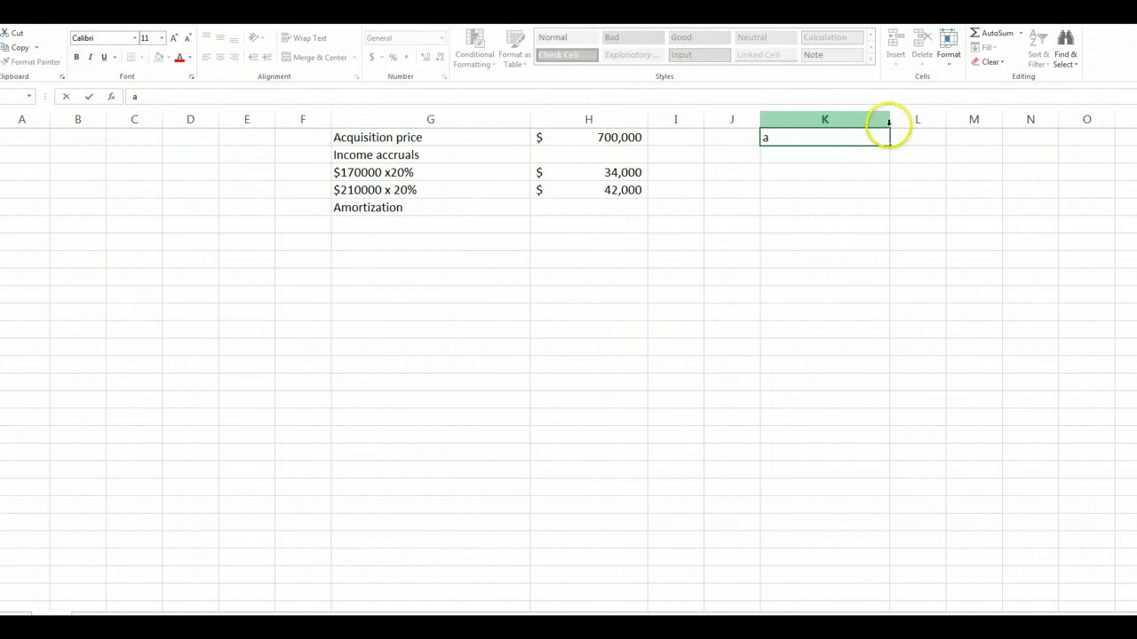
pyautogui.click(886, 121)
pyautogui.moveTo(888, 121); pyautogui.dragTo(810, 121)
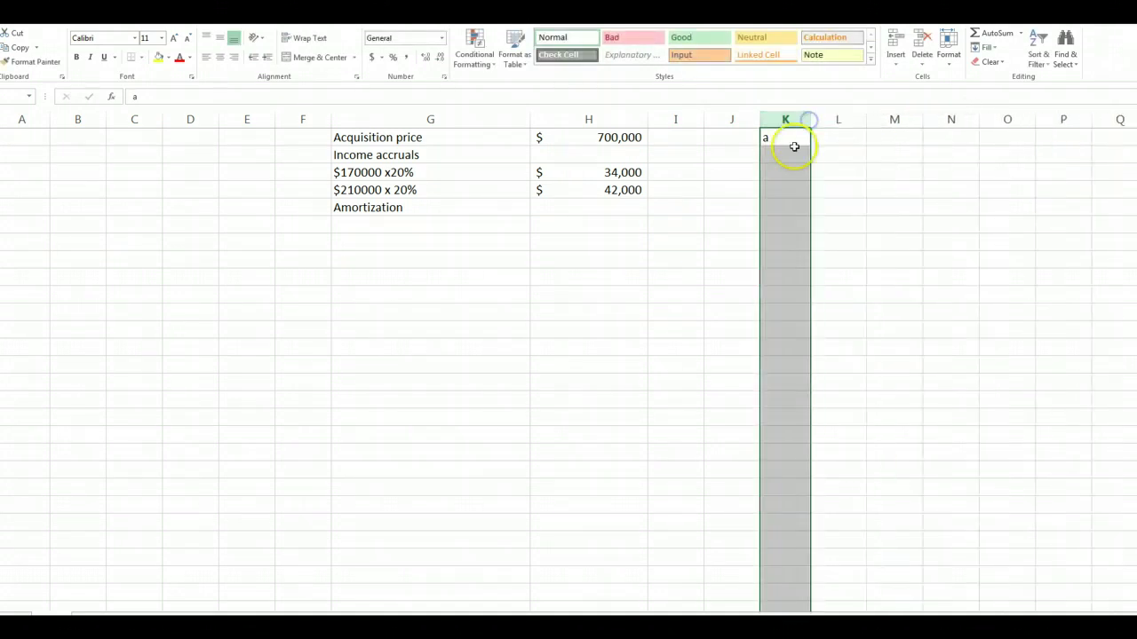
pyautogui.click(786, 139)
pyautogui.write('ac')
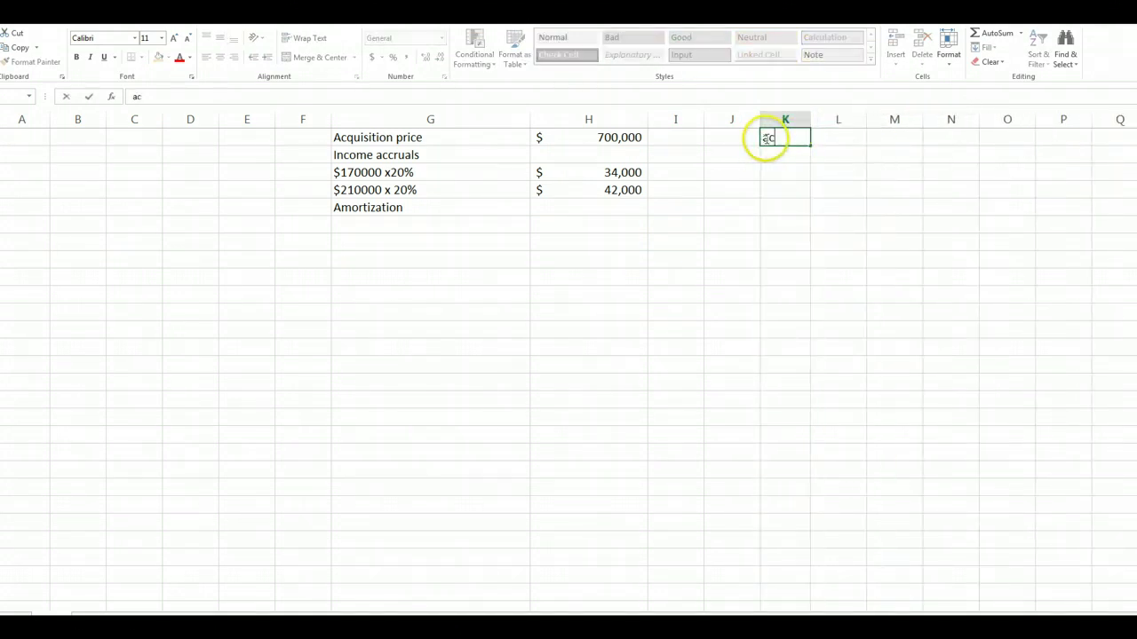
pyautogui.write('quired')
pyautogui.press('Tab')
pyautogui.write('$700000')
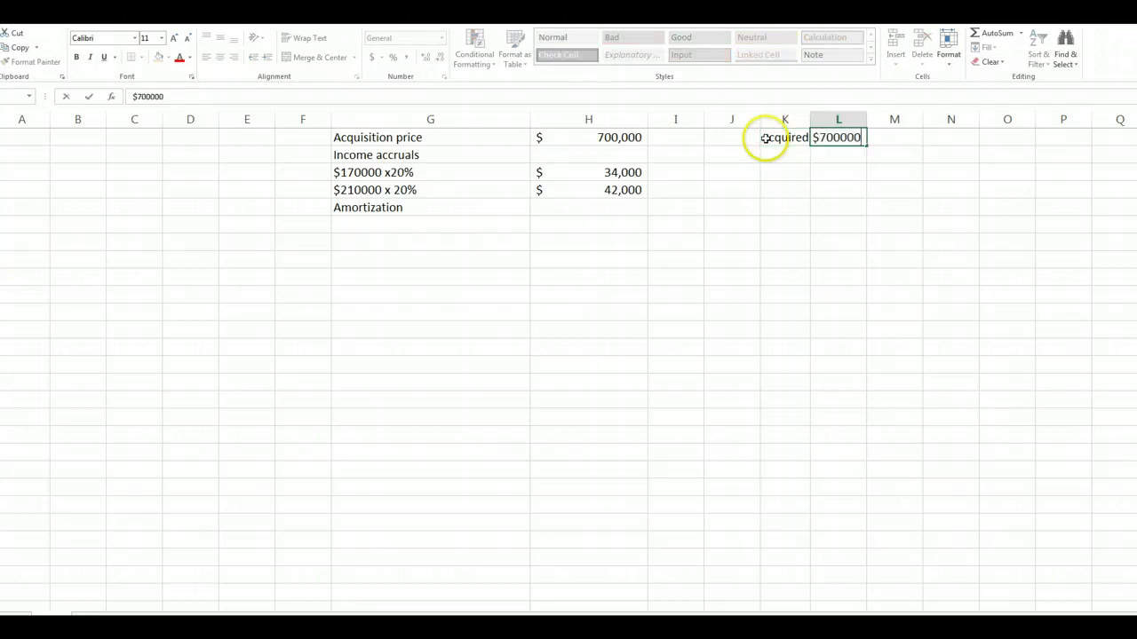
pyautogui.press('Return')
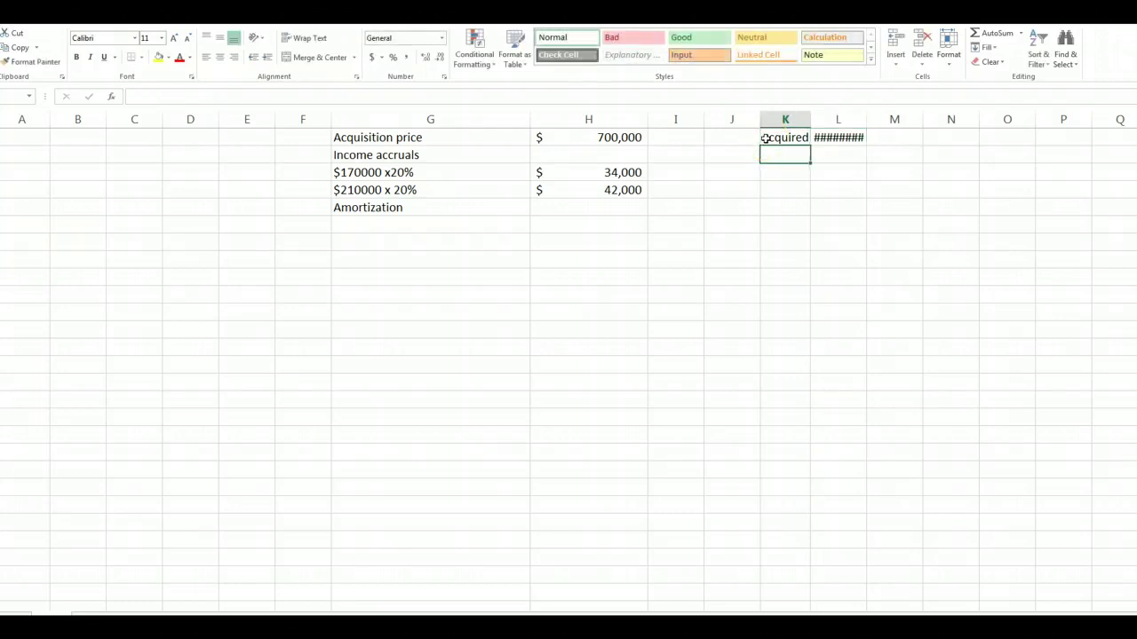
# Widen columns L and K and narrow column J to fit the side calculation's entries.
pyautogui.click(730, 106)
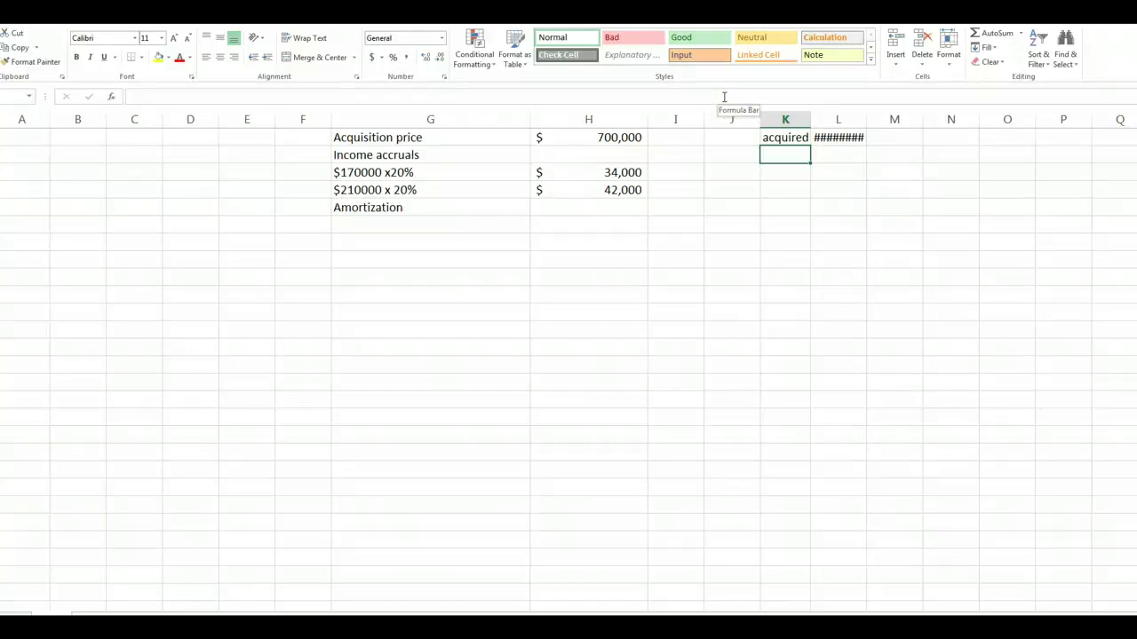
pyautogui.click(722, 93)
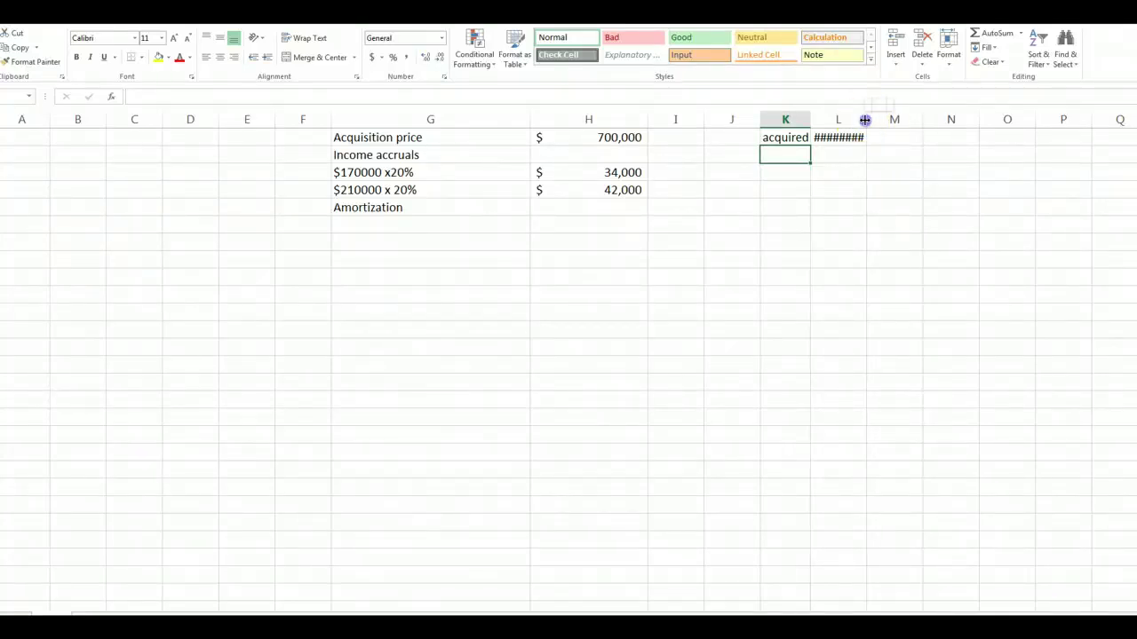
pyautogui.moveTo(865, 120); pyautogui.dragTo(925, 119)
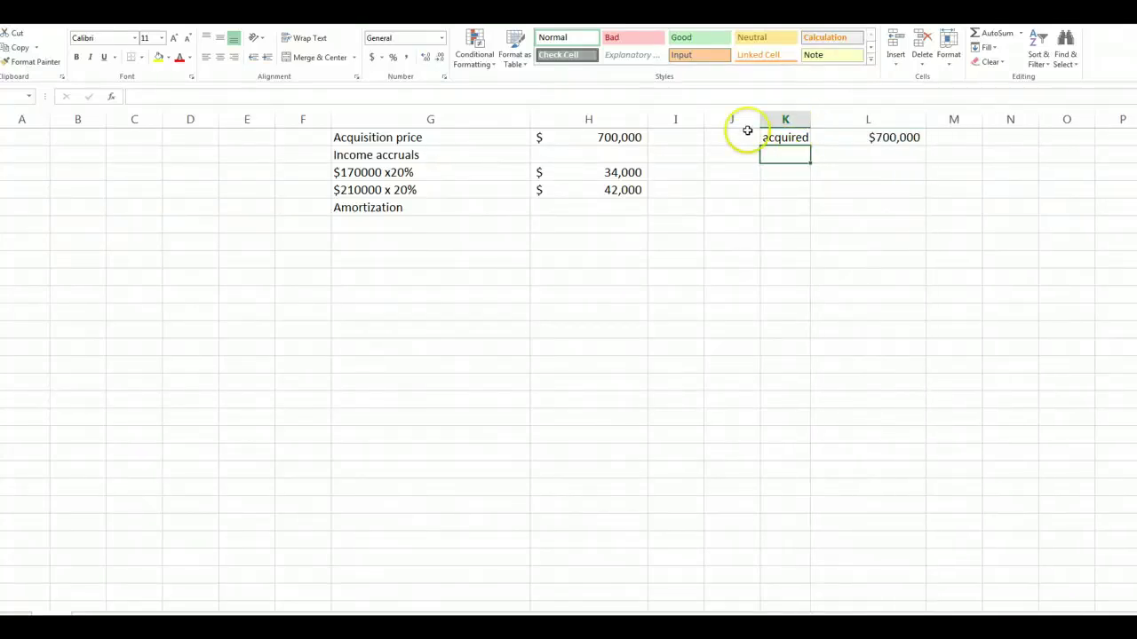
pyautogui.moveTo(760, 119); pyautogui.dragTo(818, 114)
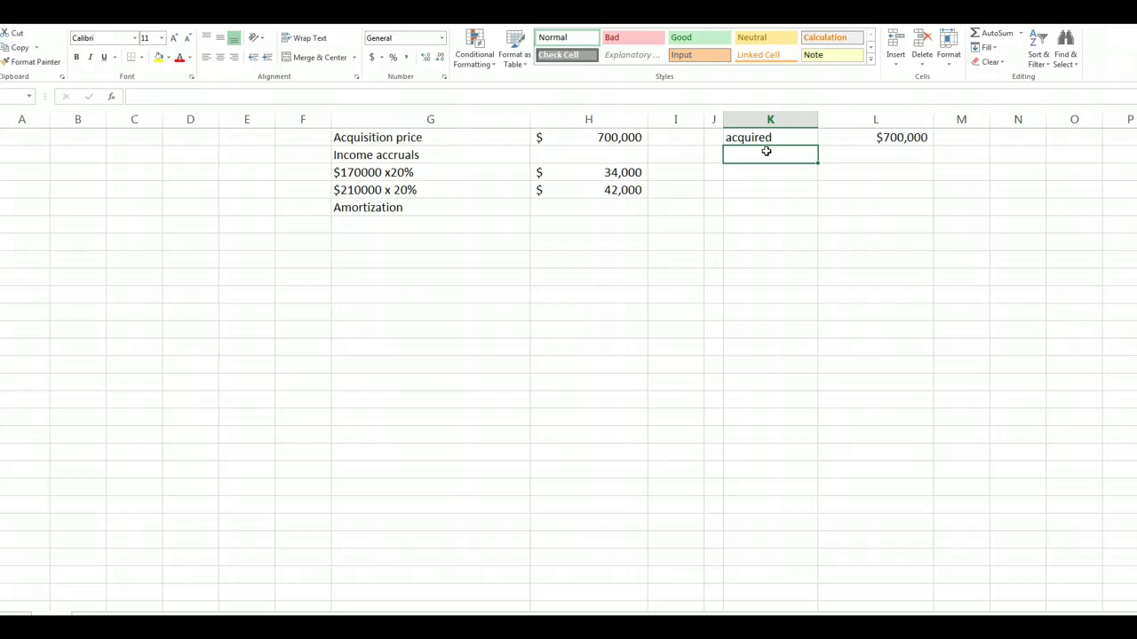
# Enter "acquired net assets" in K2 with "$300000 x 20%" in L2, and widen column K well beyond the label.
pyautogui.write('acquired net ')
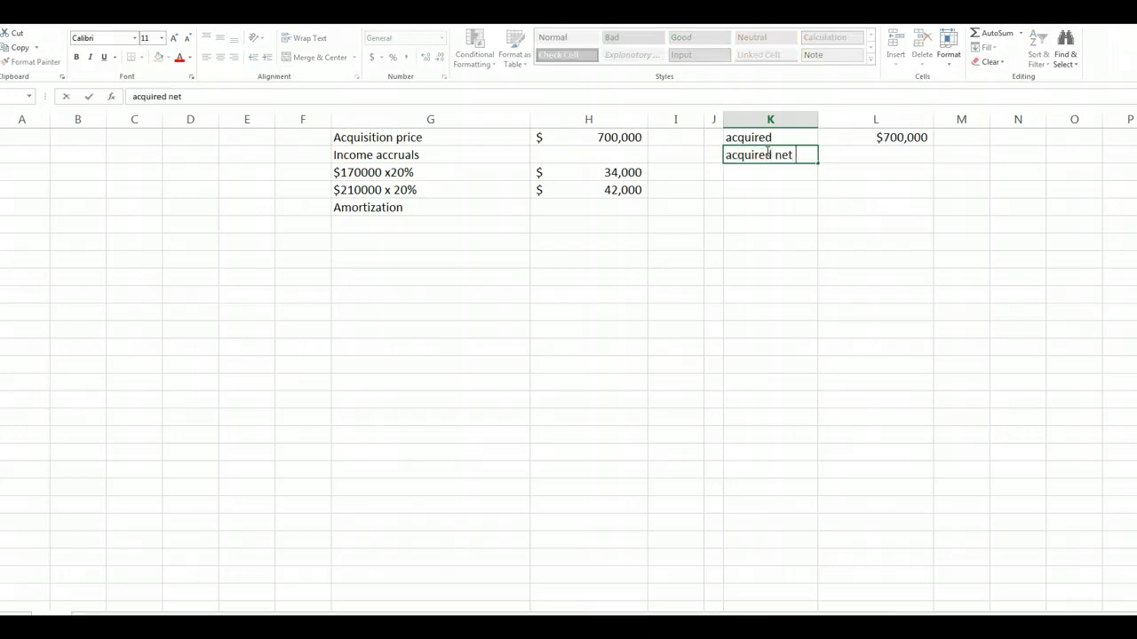
pyautogui.write('assetse')
pyautogui.press('BackSpace')
pyautogui.press('BackSpace')
pyautogui.press('Tab')
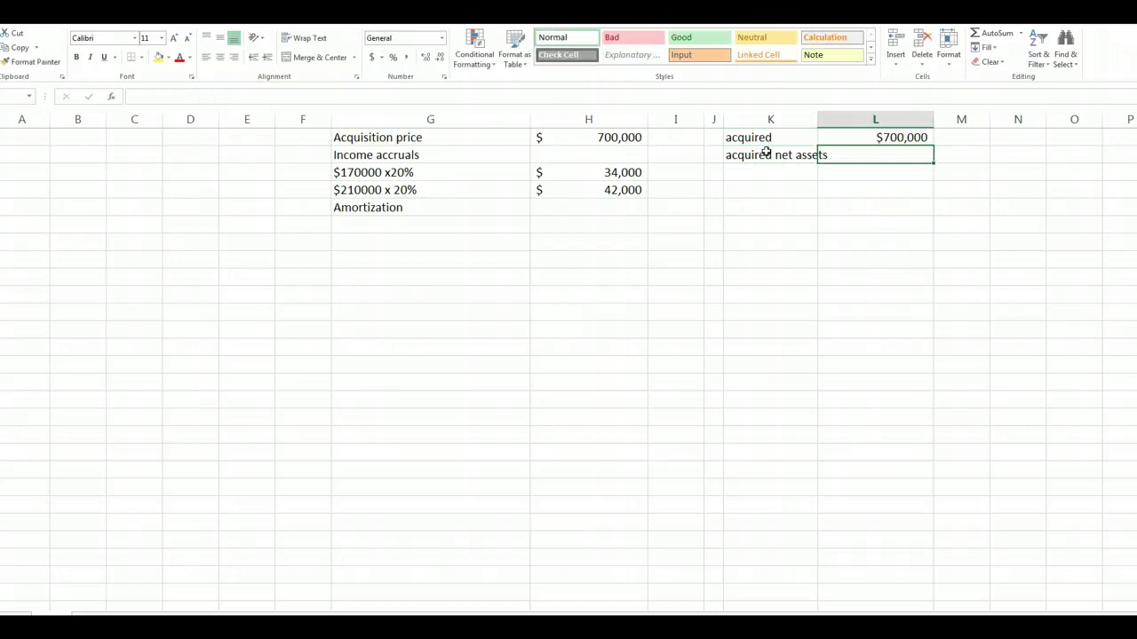
pyautogui.write('$300')
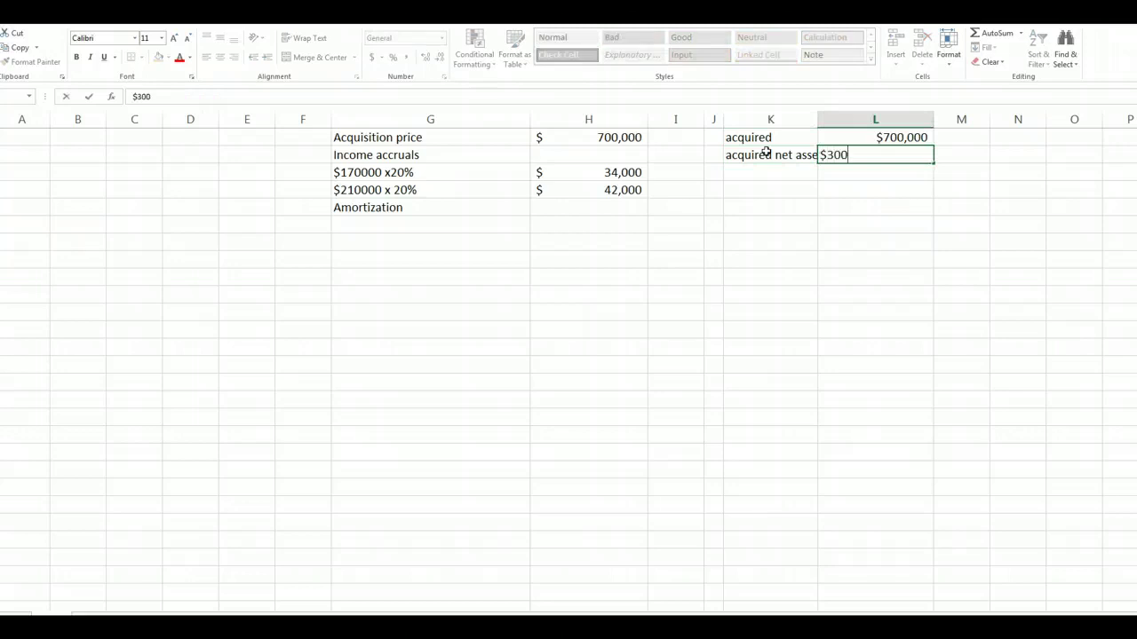
pyautogui.write('000')
pyautogui.write(' x 20%')
pyautogui.press('Tab')
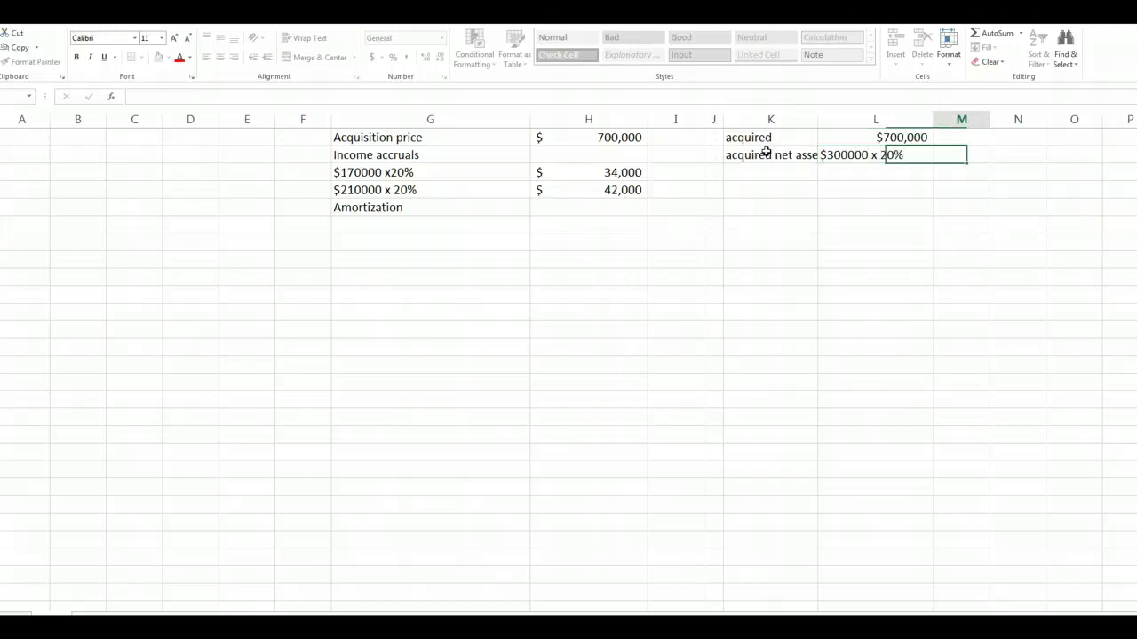
pyautogui.doubleClick(817, 119)
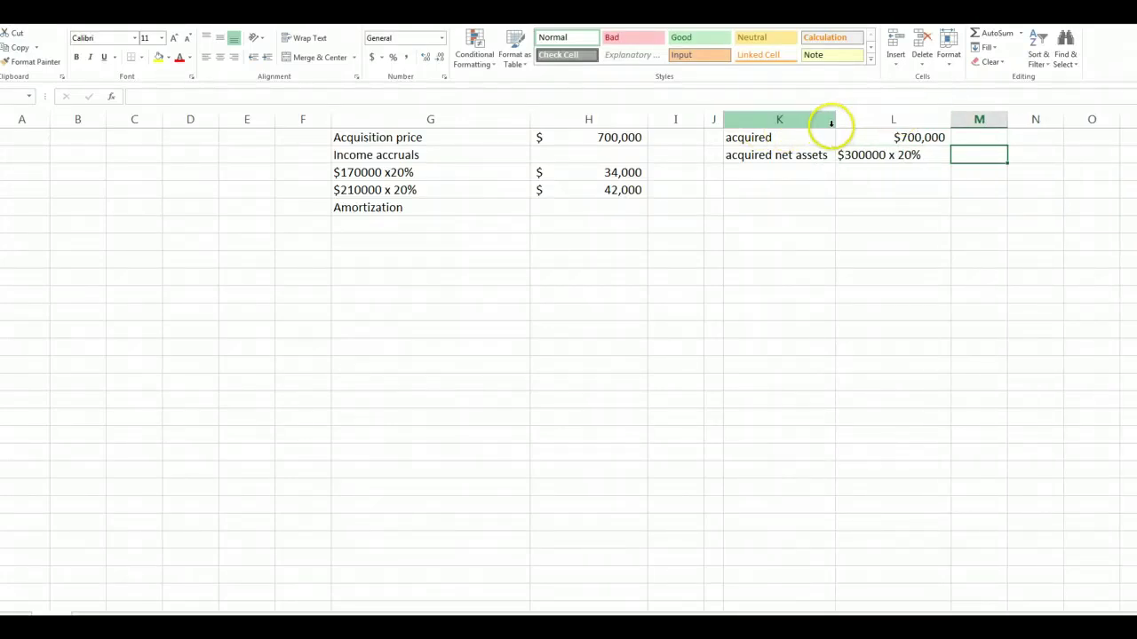
pyautogui.moveTo(835, 119); pyautogui.dragTo(948, 117)
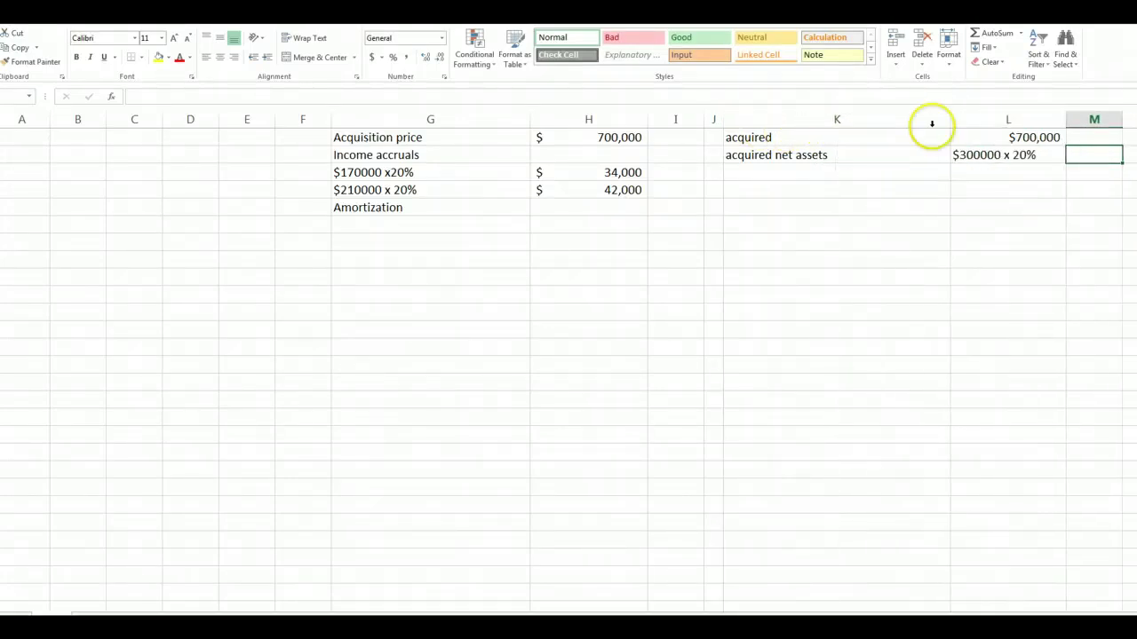
# Move the text "$300000 x 20%" from L2 to K3, below the "acquired net assets" label.
pyautogui.click(952, 171)
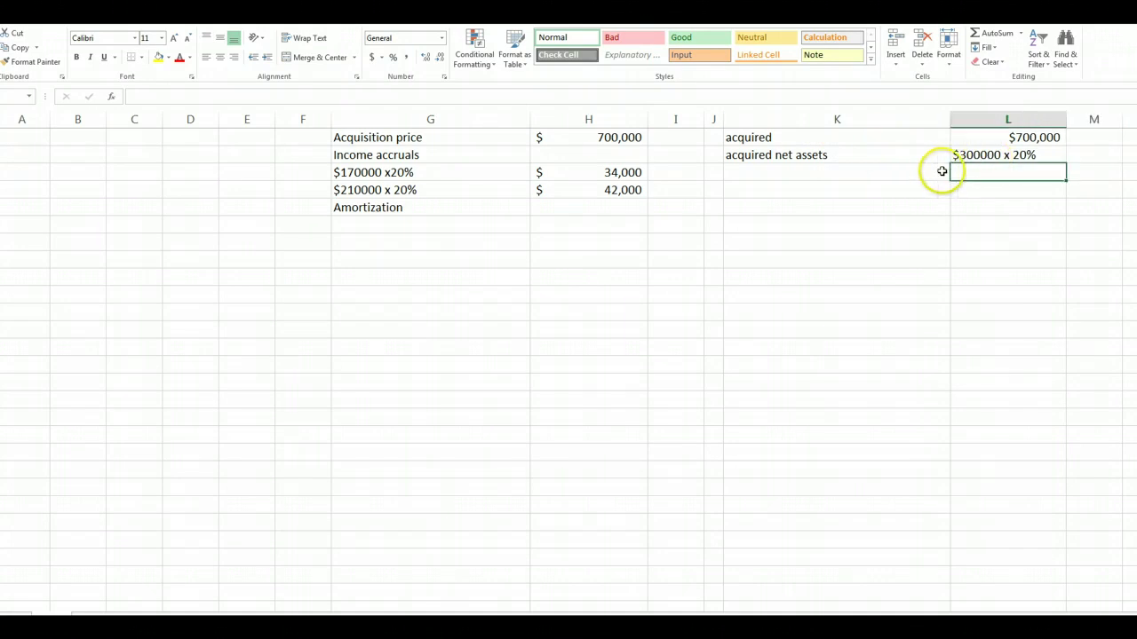
pyautogui.click(950, 156)
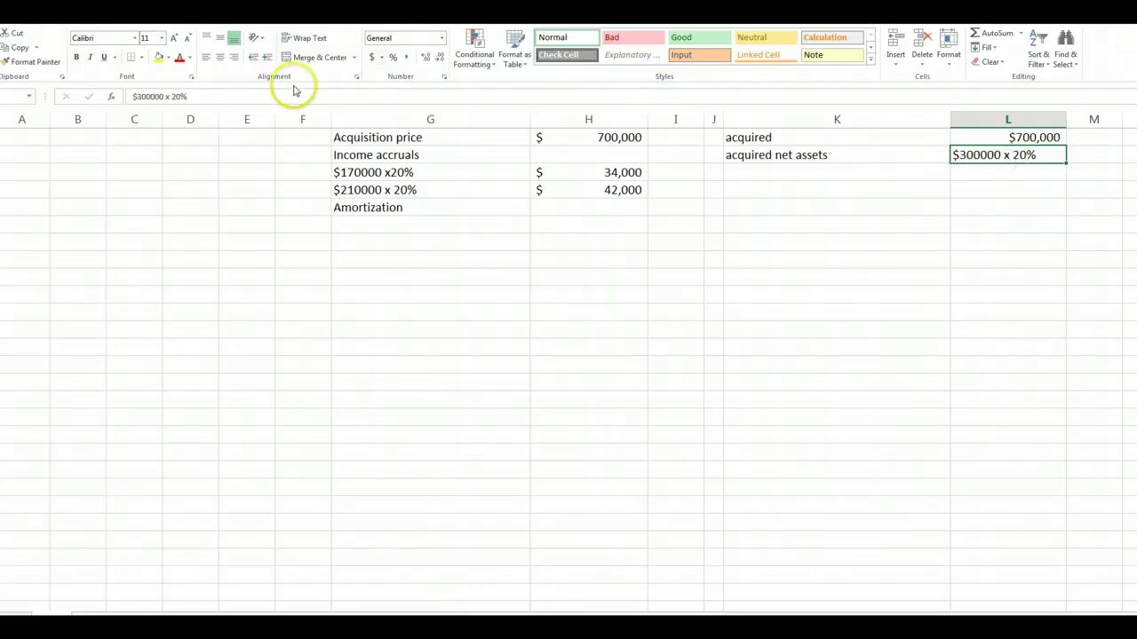
pyautogui.moveTo(188, 96); pyautogui.dragTo(71, 91)
pyautogui.hotkey('ctrl', 'c')
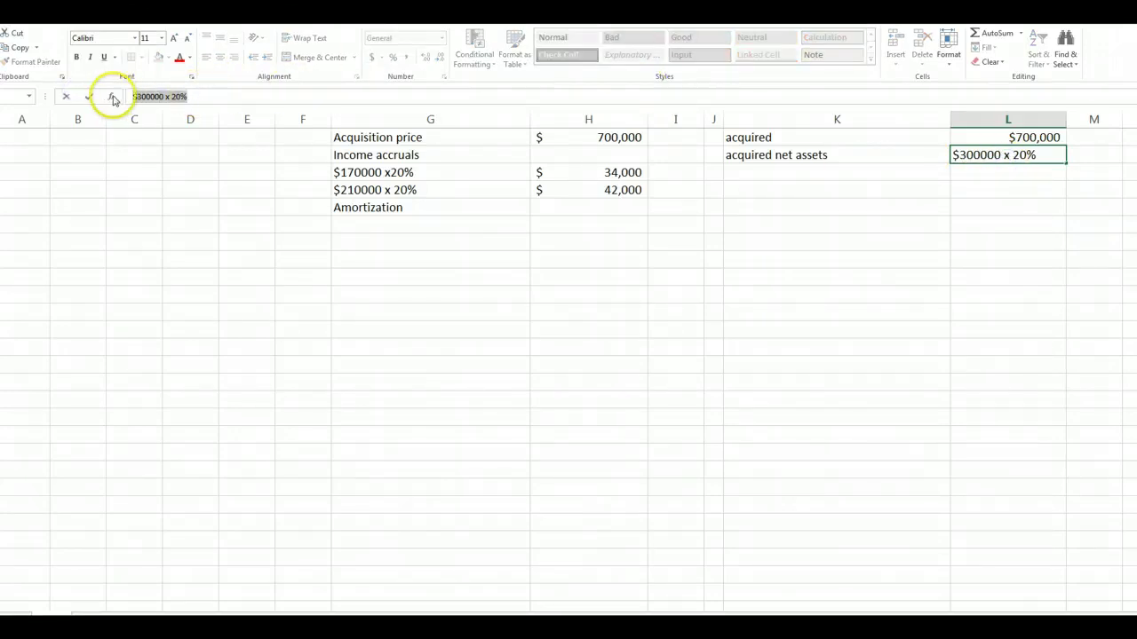
pyautogui.click(845, 172)
pyautogui.hotkey('ctrl', 'v')
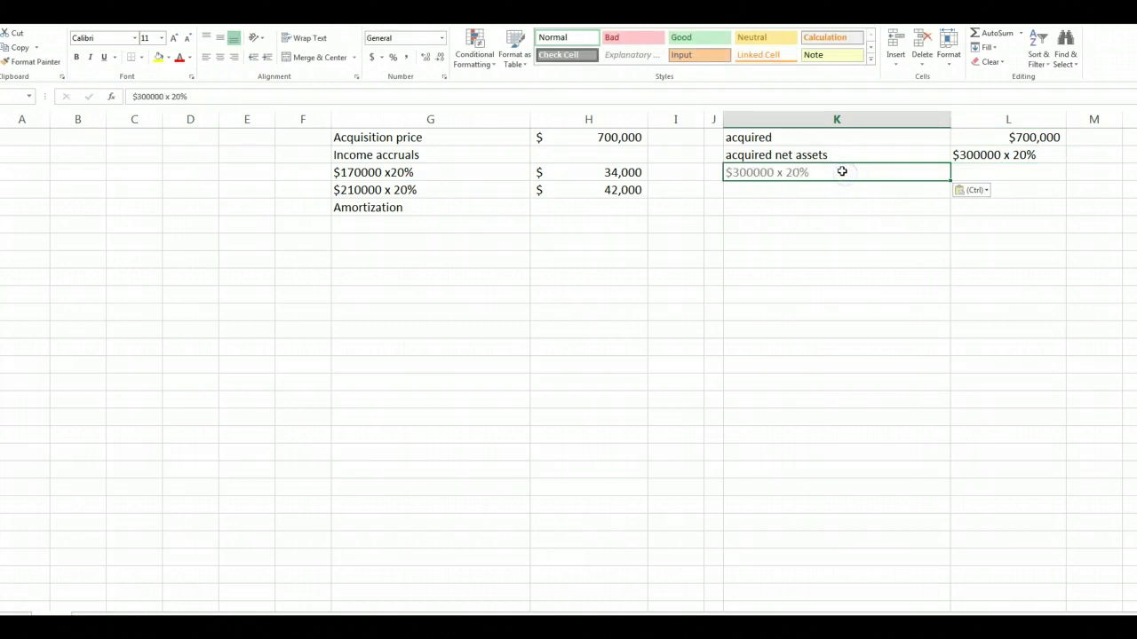
pyautogui.click(960, 153)
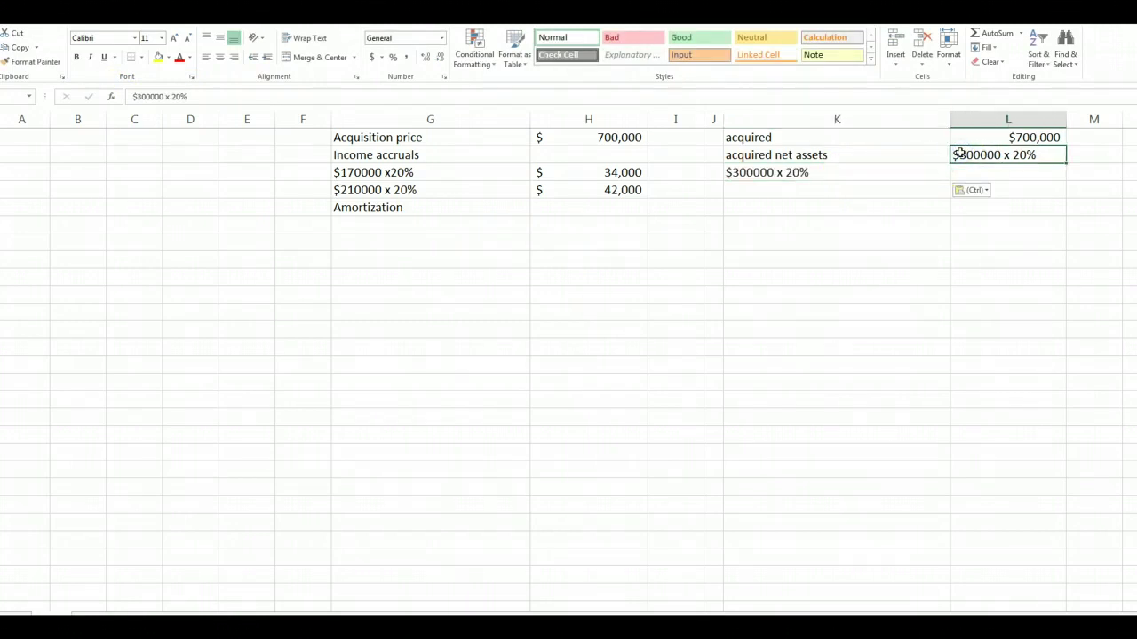
pyautogui.press('BackSpace')
# Enter $600000 in L3 as the acquired net assets amount.
pyautogui.click(964, 168)
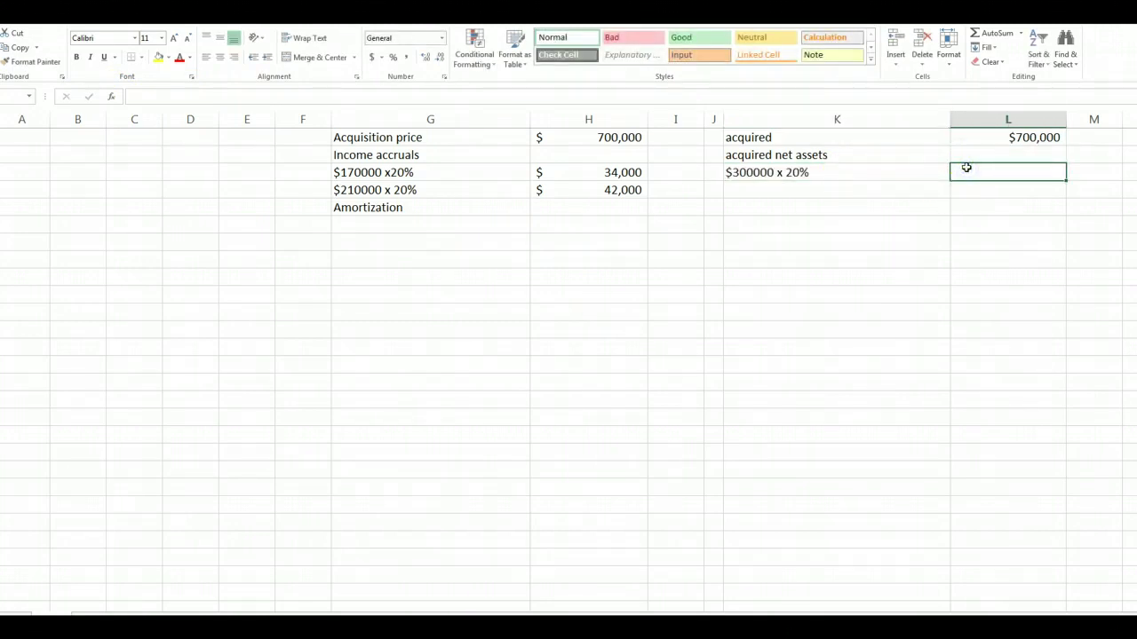
pyautogui.write('$600000')
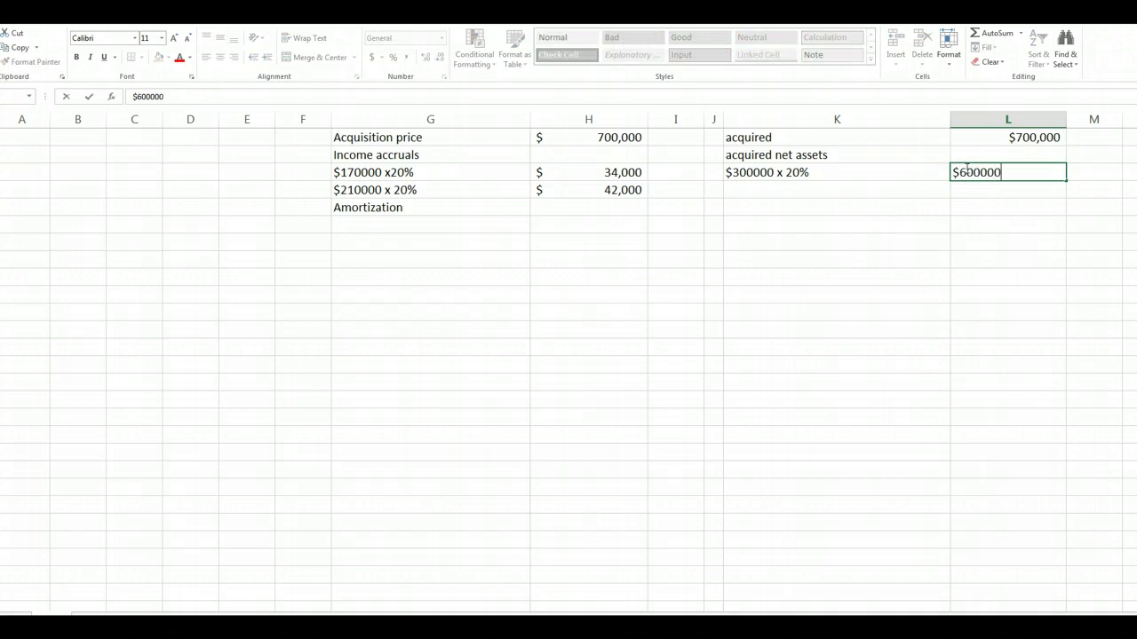
pyautogui.press('Return')
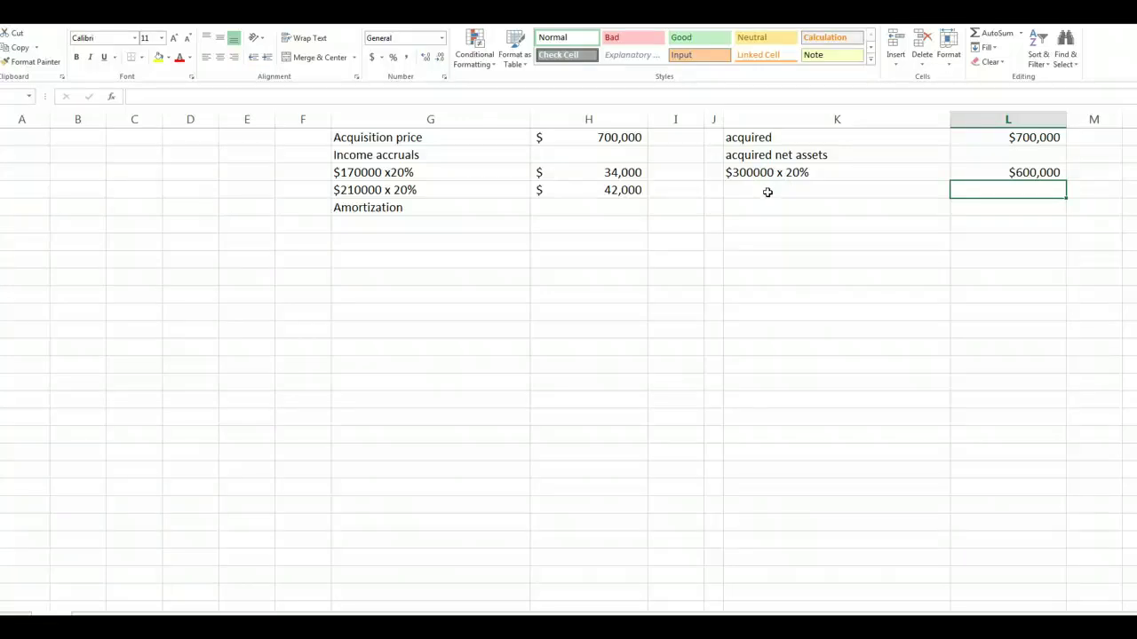
# Add the label "Excess of cost over book value to patent" in K4.
pyautogui.write('Ex')
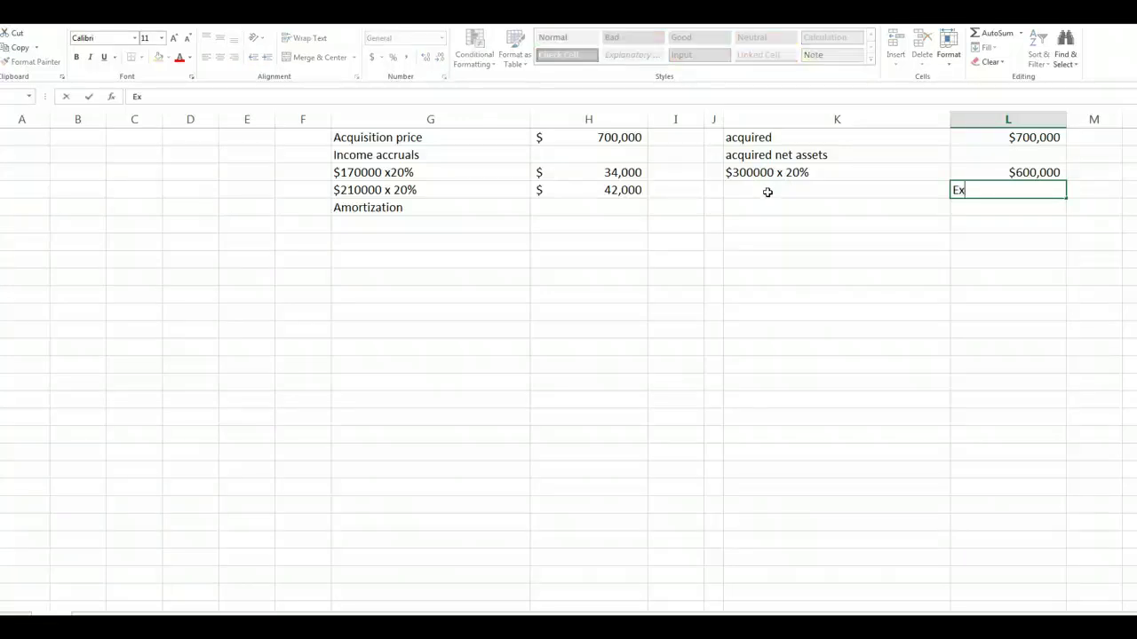
pyautogui.press('BackSpace')
pyautogui.click(767, 192)
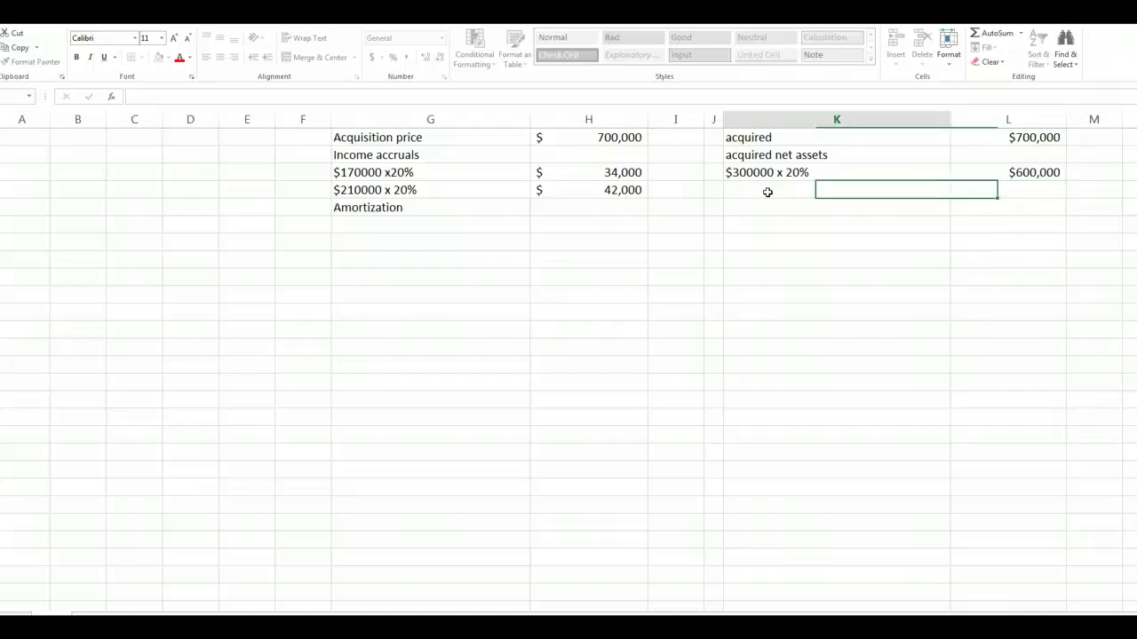
pyautogui.write('eXCE')
pyautogui.press('BackSpace')
pyautogui.press('BackSpace')
pyautogui.press('BackSpace')
pyautogui.press('BackSpace')
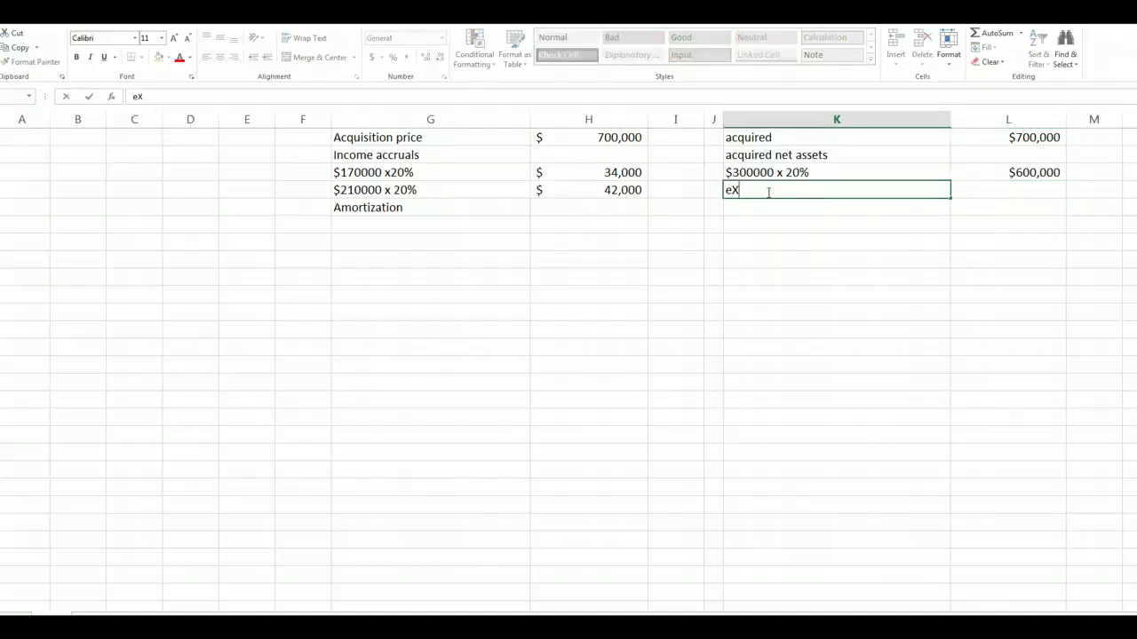
pyautogui.write('Excess o')
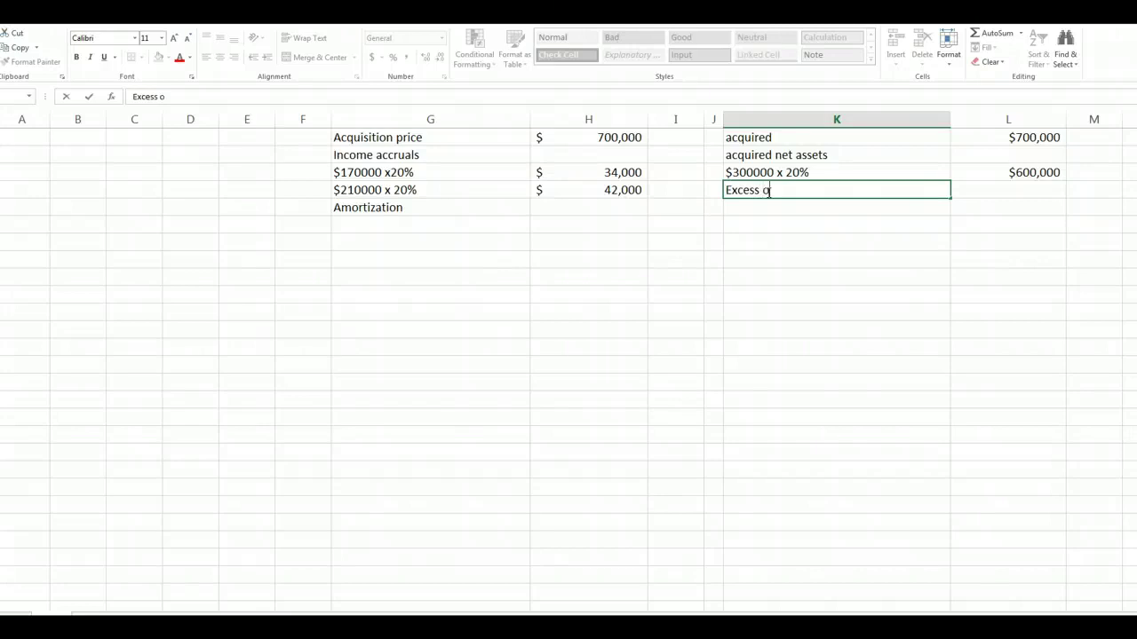
pyautogui.write('f cost over boo')
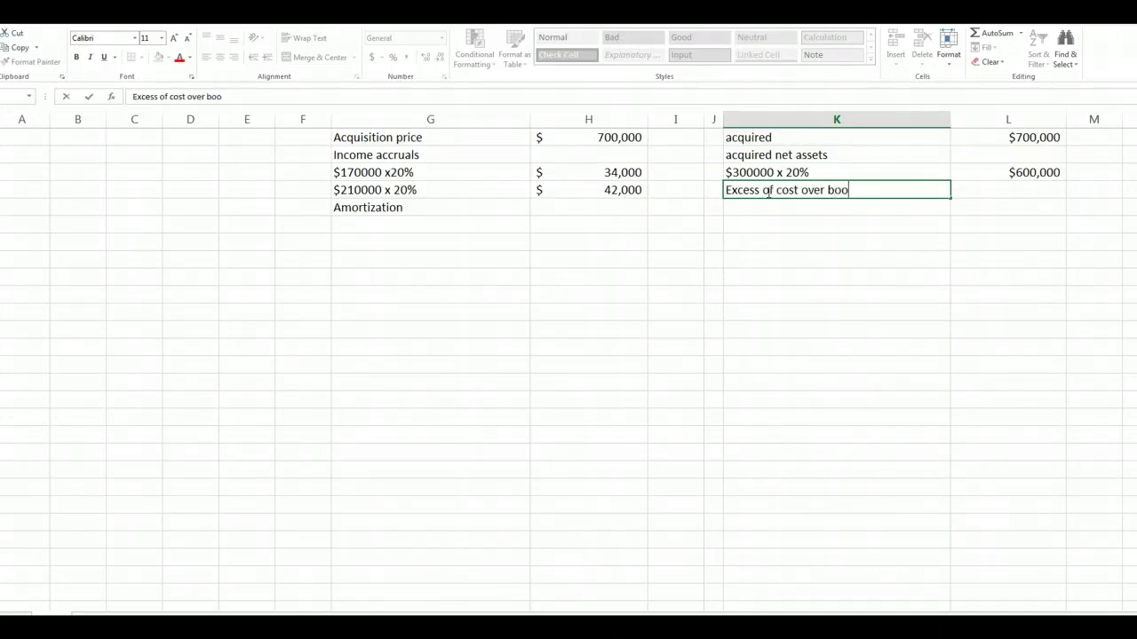
pyautogui.write('k value to patent')
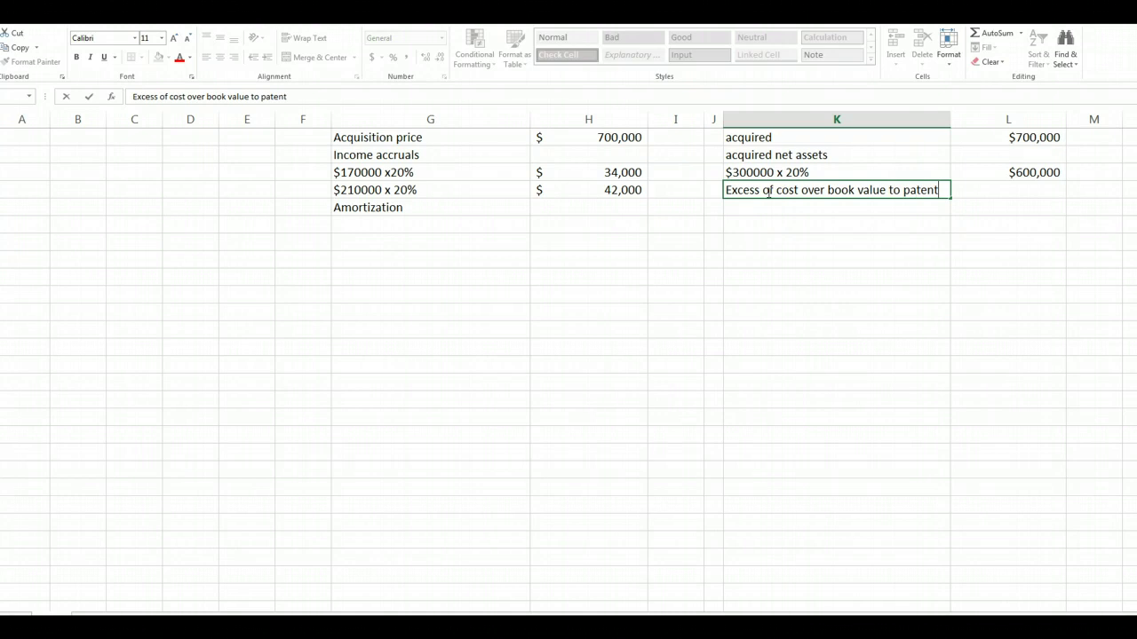
pyautogui.press('Tab')
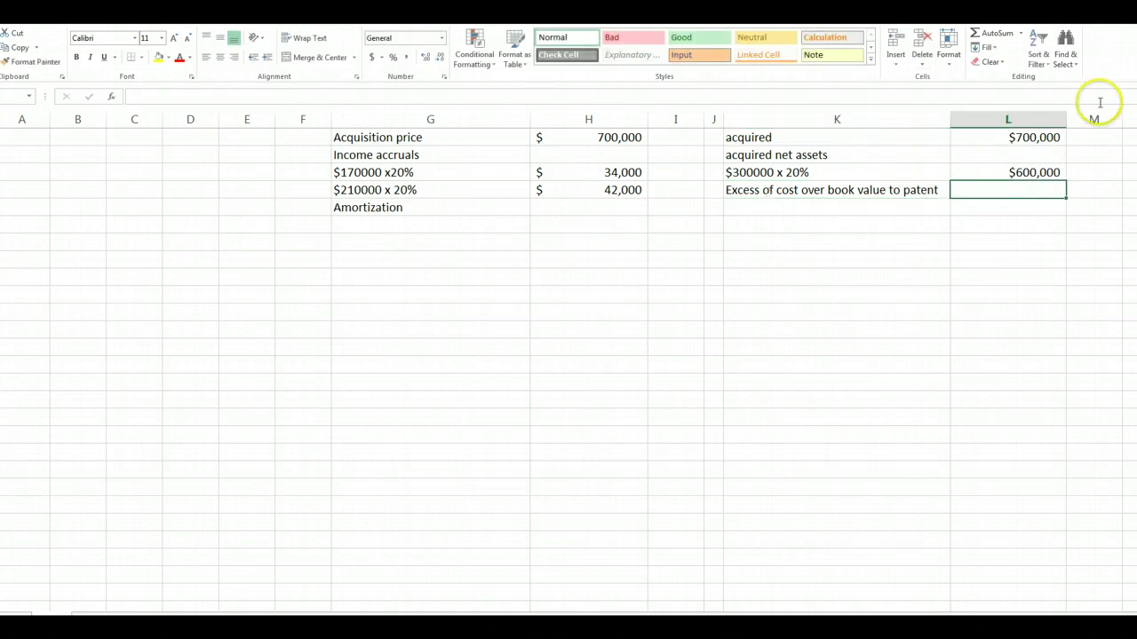
# Underline the acquired net assets amount in L3 and calculate the patent excess in L4 with =SUM(L1-L3).
pyautogui.click(1004, 171)
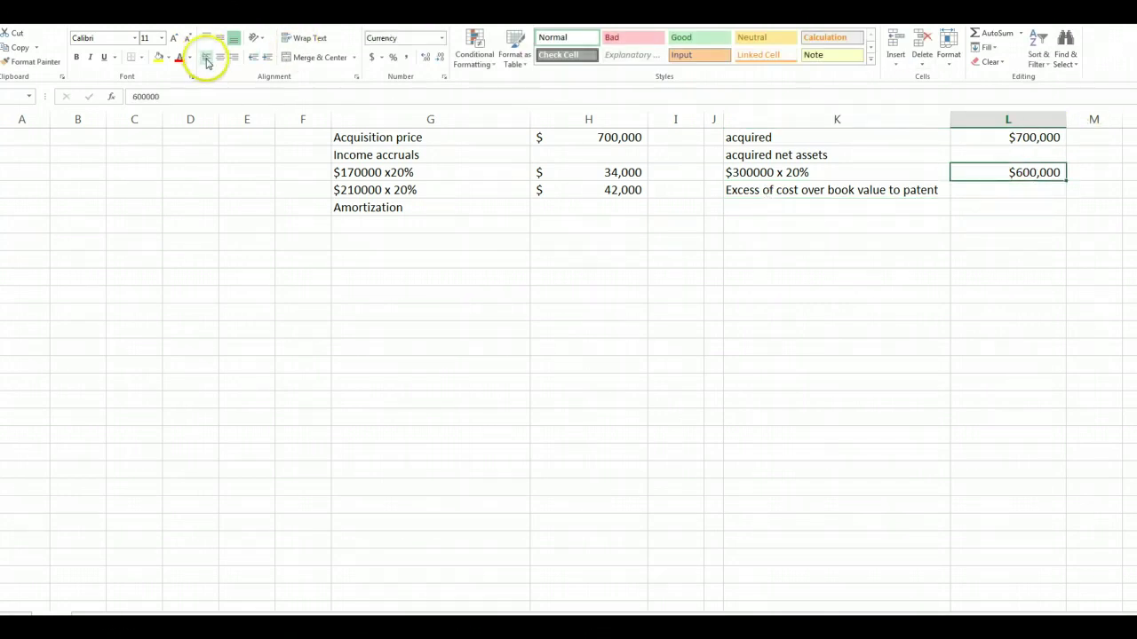
pyautogui.click(103, 56)
pyautogui.click(972, 192)
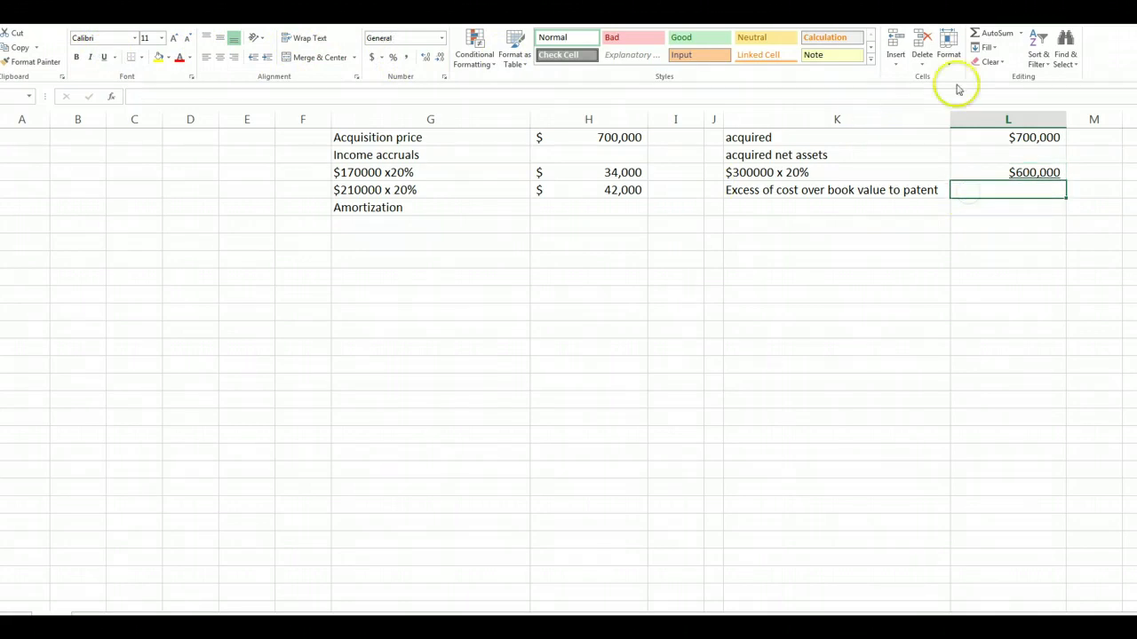
pyautogui.click(983, 33)
pyautogui.click(1010, 142)
pyautogui.click(1011, 142)
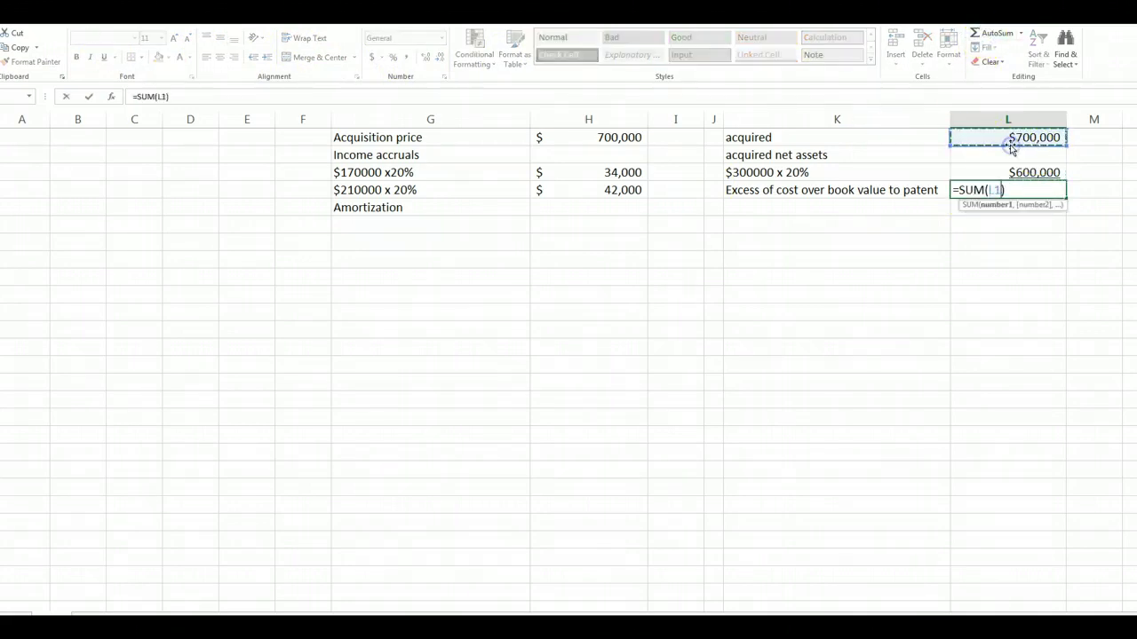
pyautogui.write('-')
pyautogui.click(1024, 178)
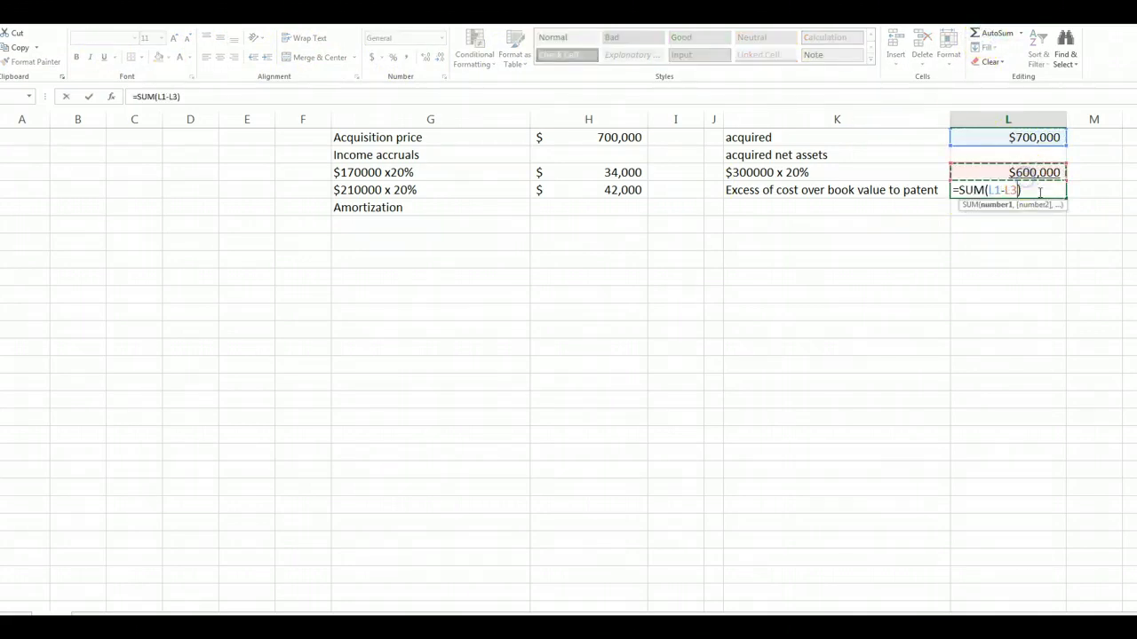
pyautogui.press('Return')
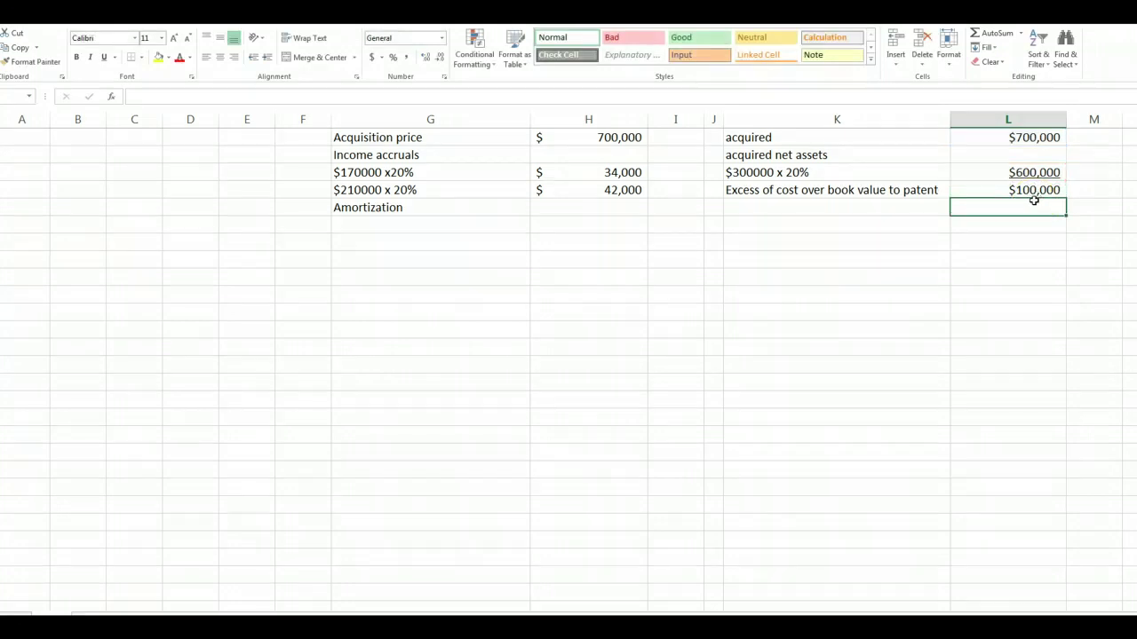
pyautogui.click(1011, 187)
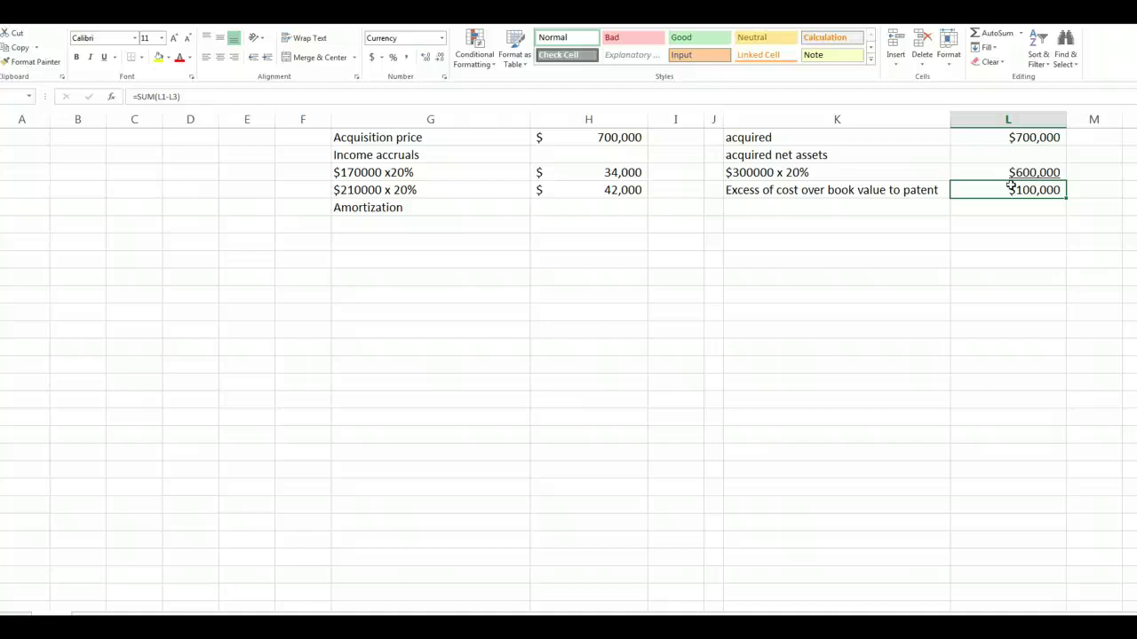
# Add the label "Annual amortization (10 years)" in K5 with $10000 beside it in L5.
pyautogui.click(817, 206)
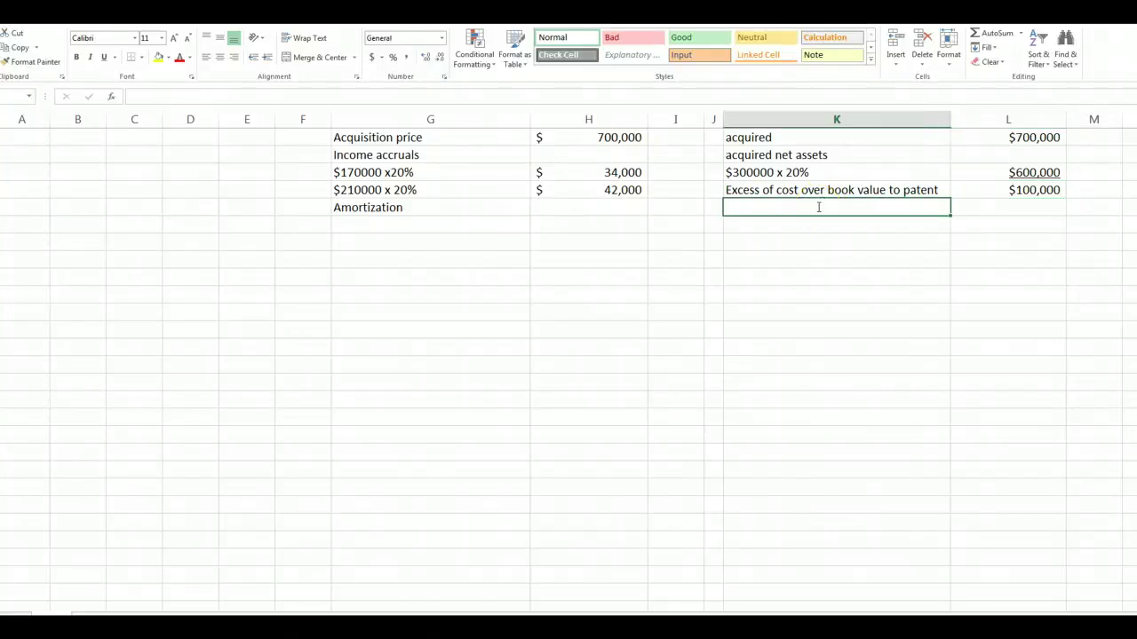
pyautogui.write('Annual amort')
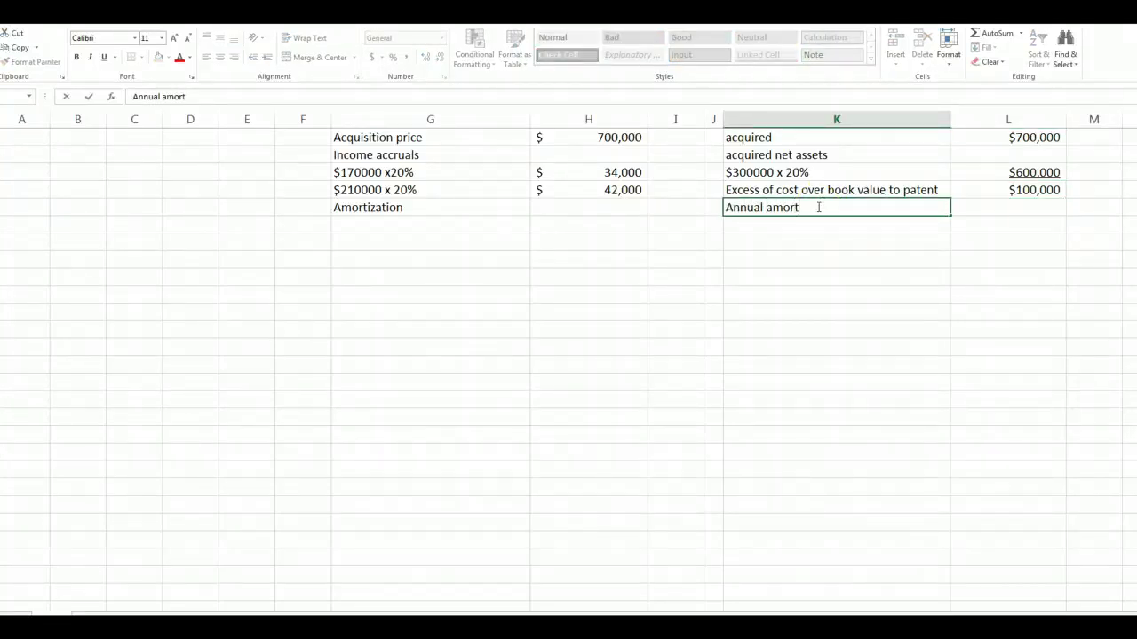
pyautogui.write('ization (10')
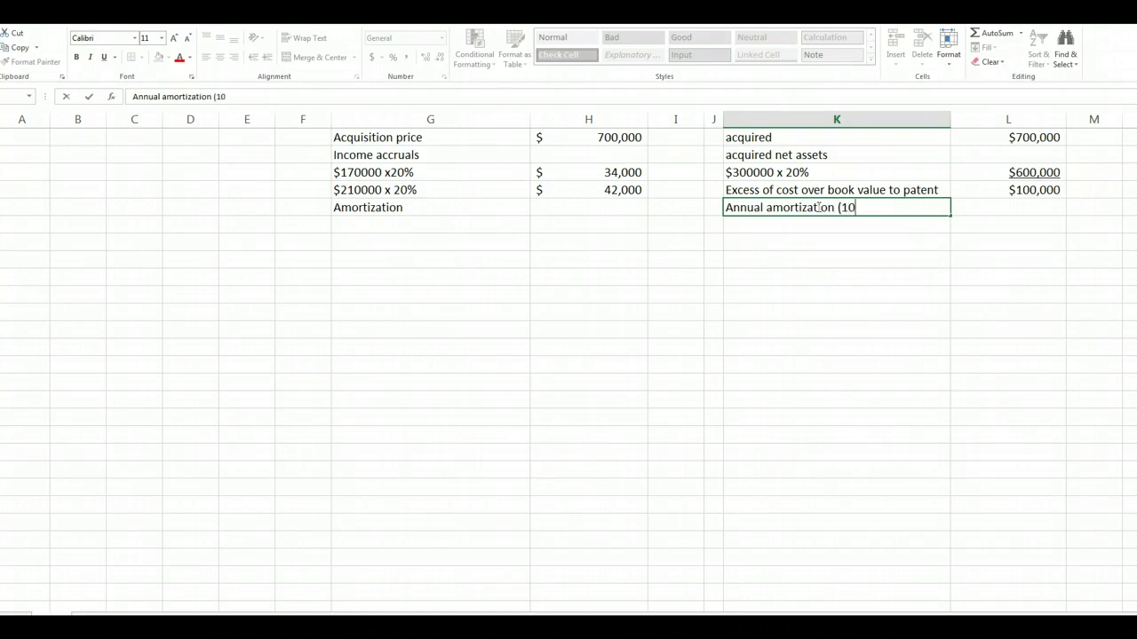
pyautogui.write(' years)')
pyautogui.press('Tab')
pyautogui.write('$10000')
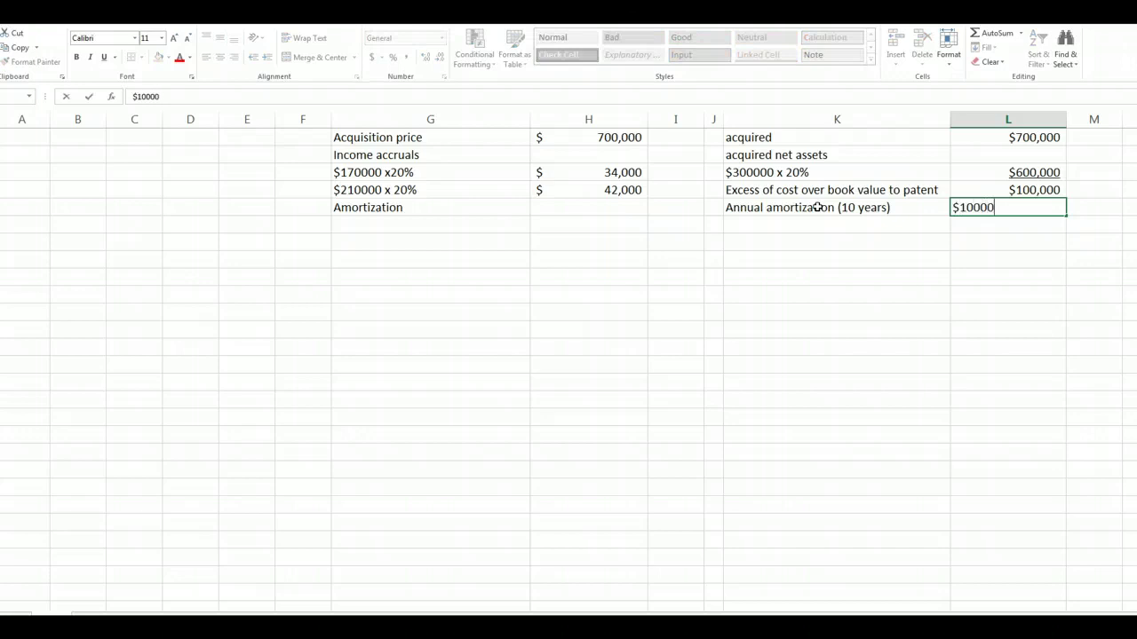
pyautogui.press('Return')
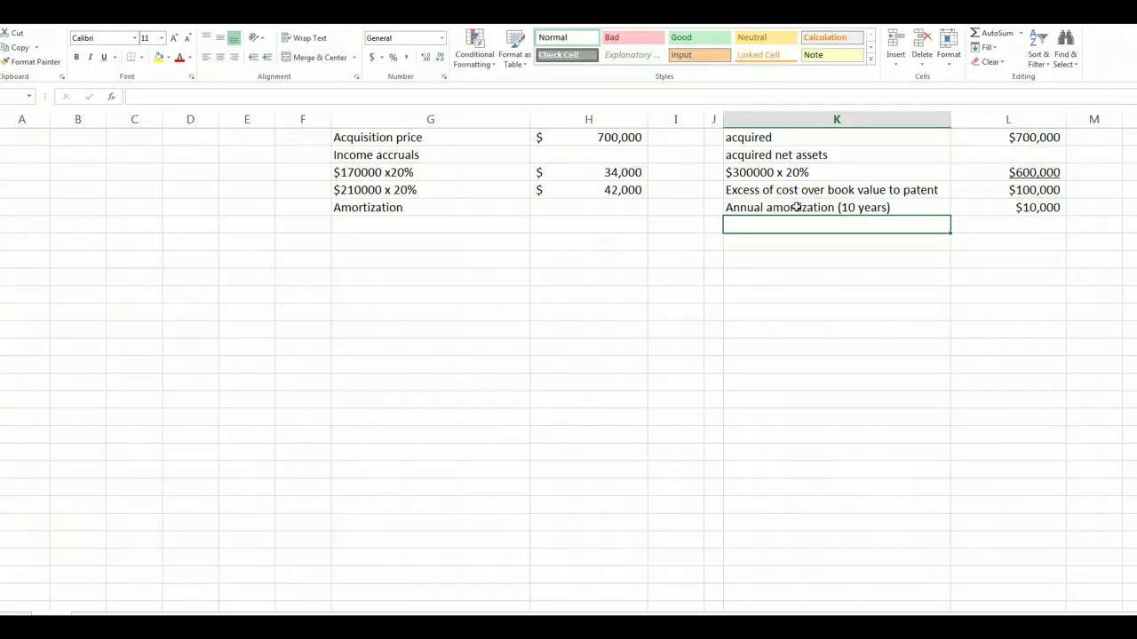
# Enter "2014 amortization" in G6 under the Amortization heading, with -10000 in H6.
pyautogui.click(375, 220)
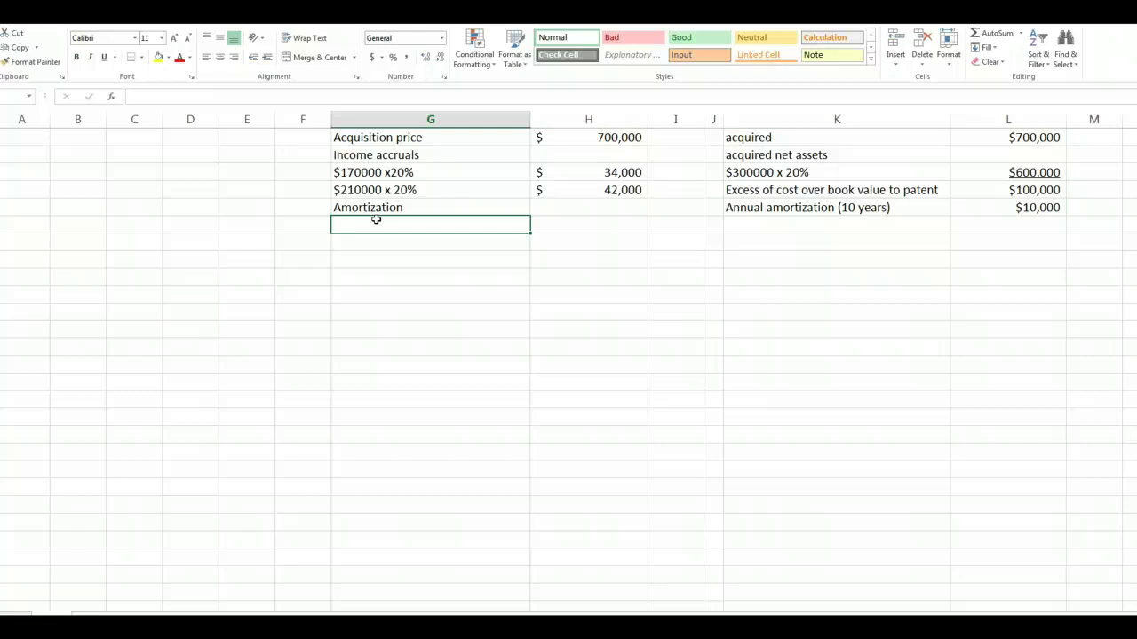
pyautogui.write('2014')
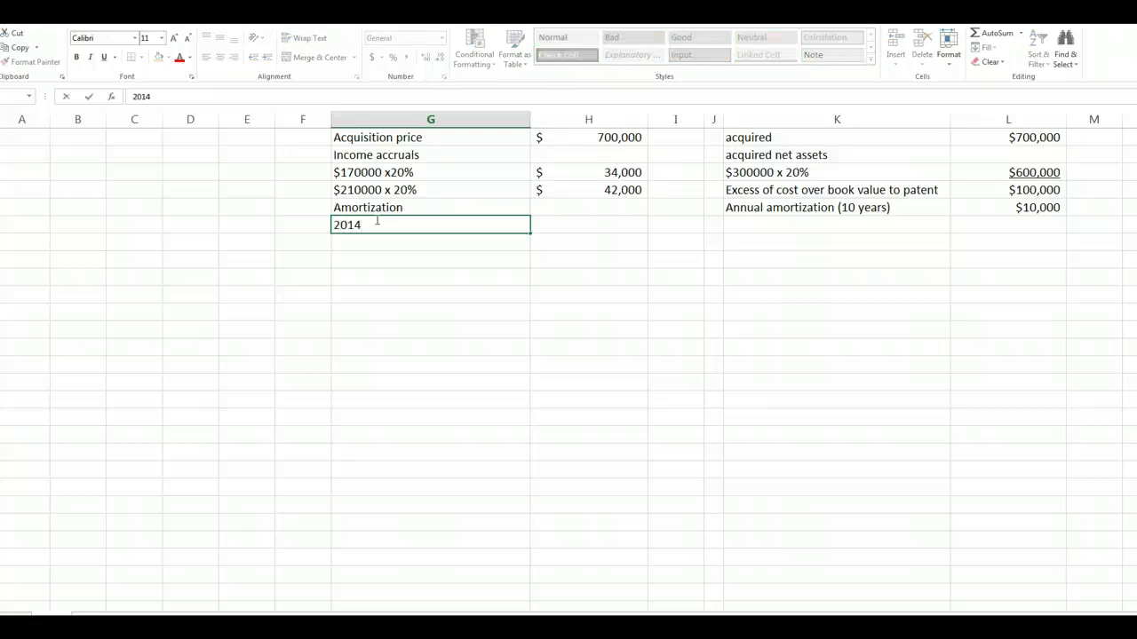
pyautogui.write(' amortization')
pyautogui.press('Tab')
pyautogui.write('-10000')
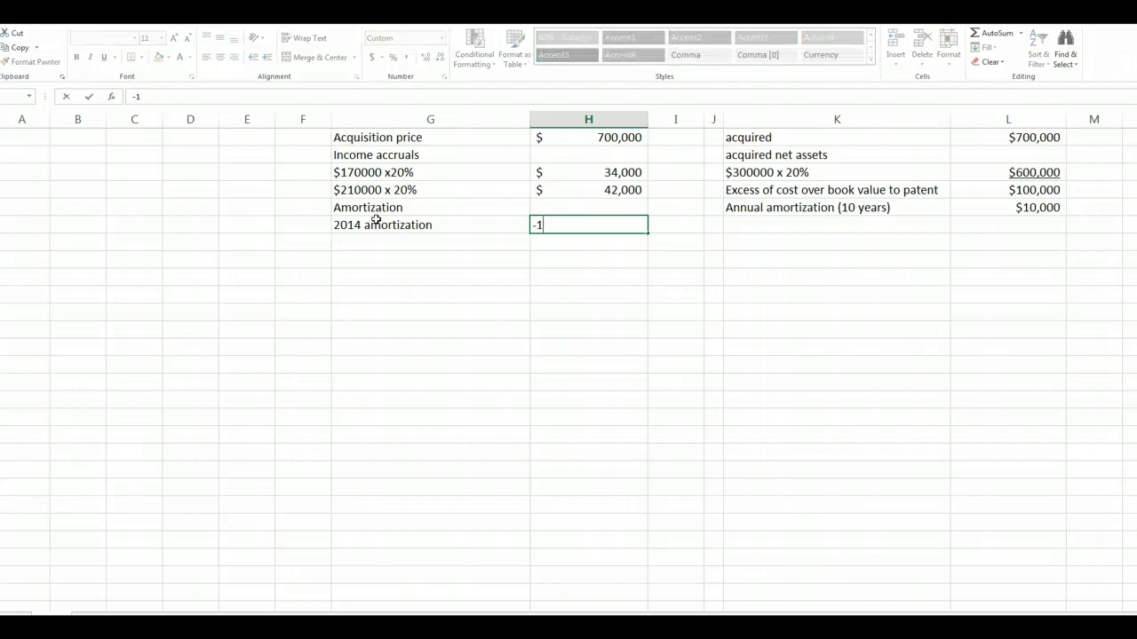
pyautogui.press('Return')
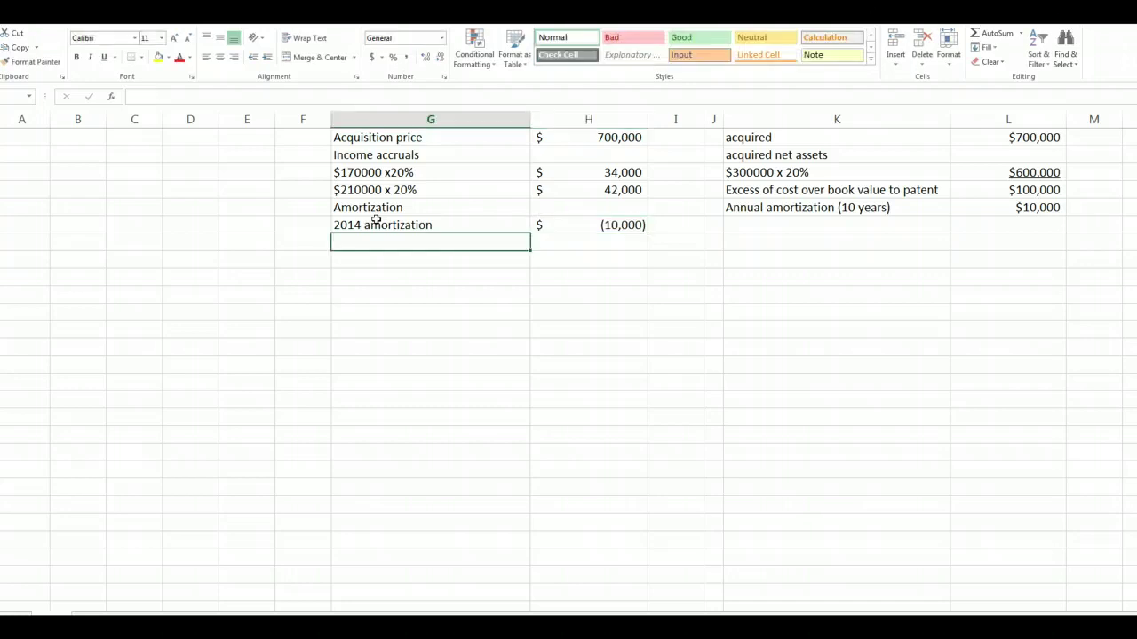
# Enter "2015 amortization" in G7 with -10000 in H7.
pyautogui.write('2015')
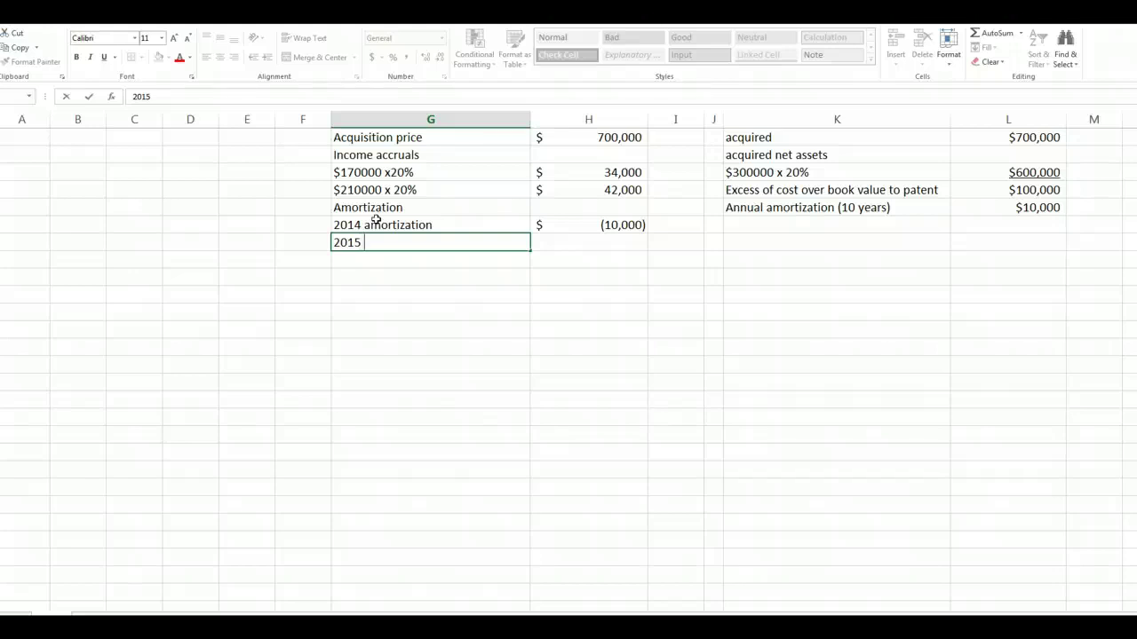
pyautogui.write(' amortization')
pyautogui.press('Tab')
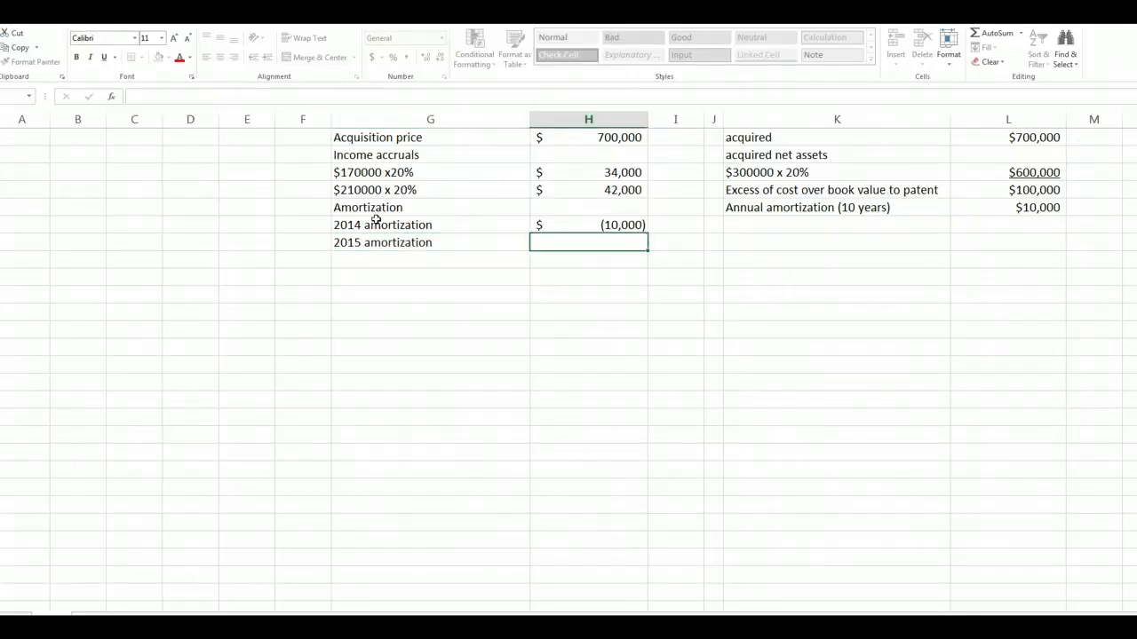
pyautogui.write('-10000')
pyautogui.press('Return')
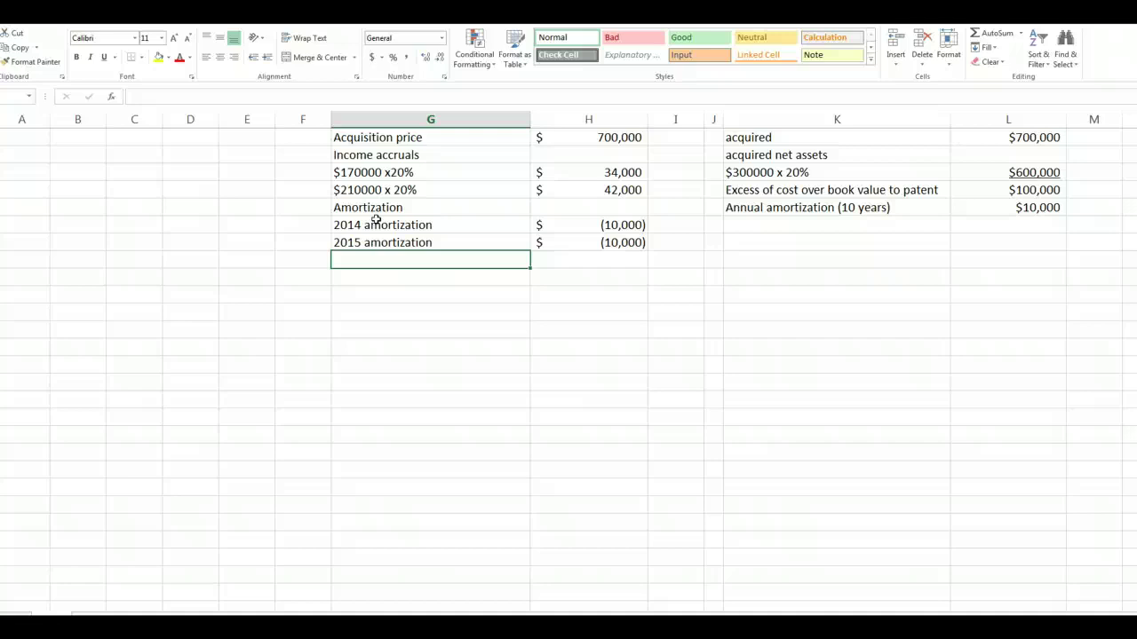
# Add a "Dividends" heading in G8 and a "2014 $70000 x 20%" row below it with -14000 in H9.
pyautogui.write('Dividends')
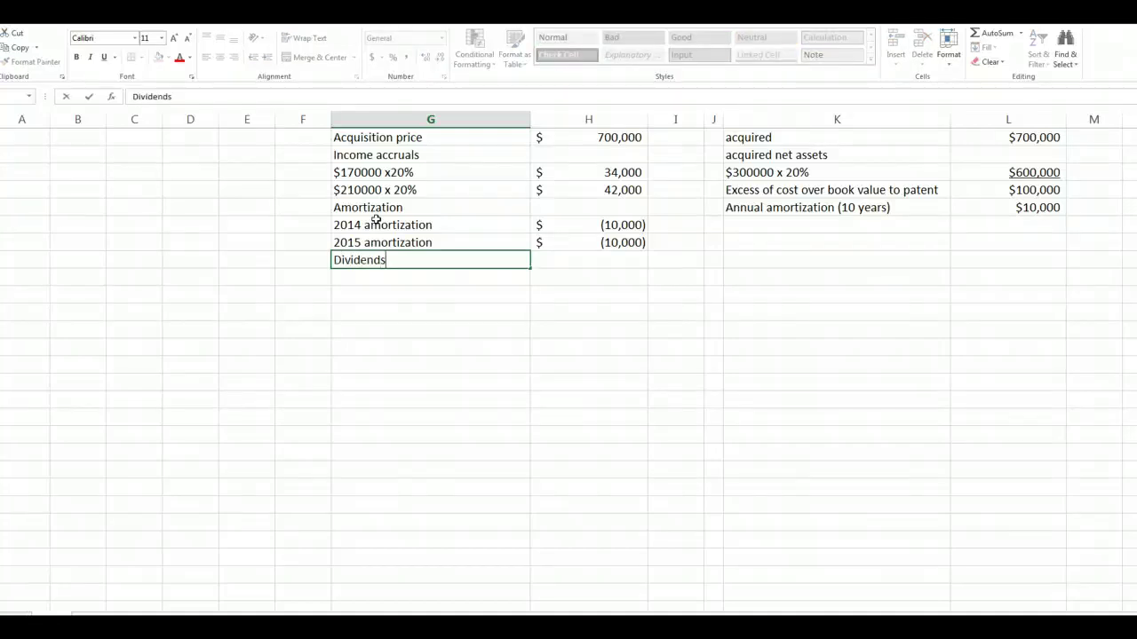
pyautogui.press('Return')
pyautogui.write('2014')
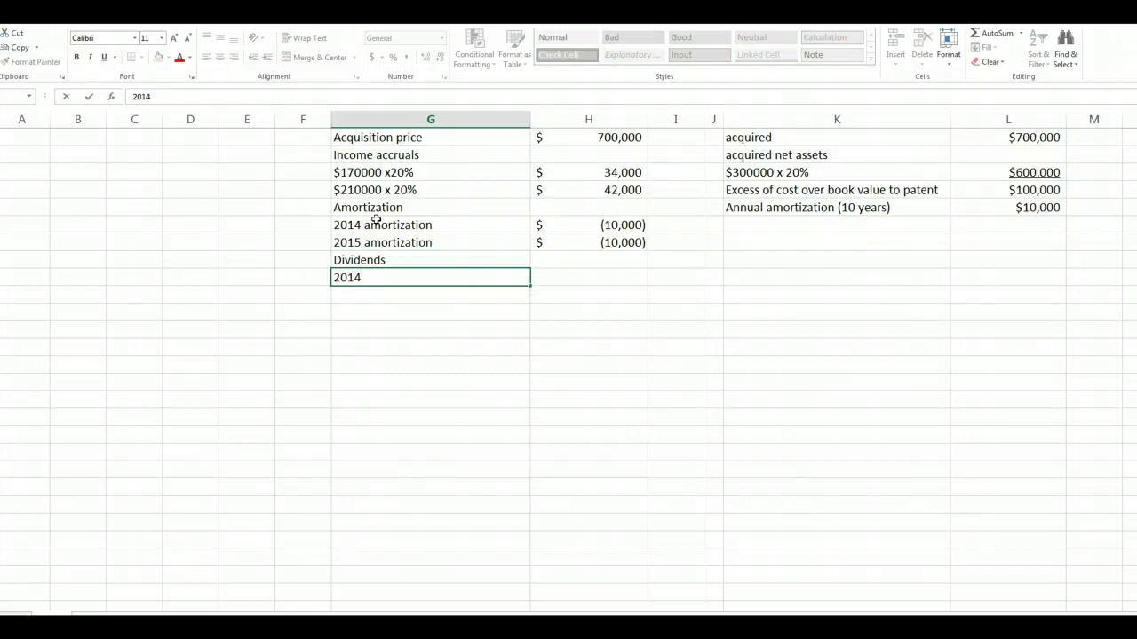
pyautogui.write('  $70000 x 20%')
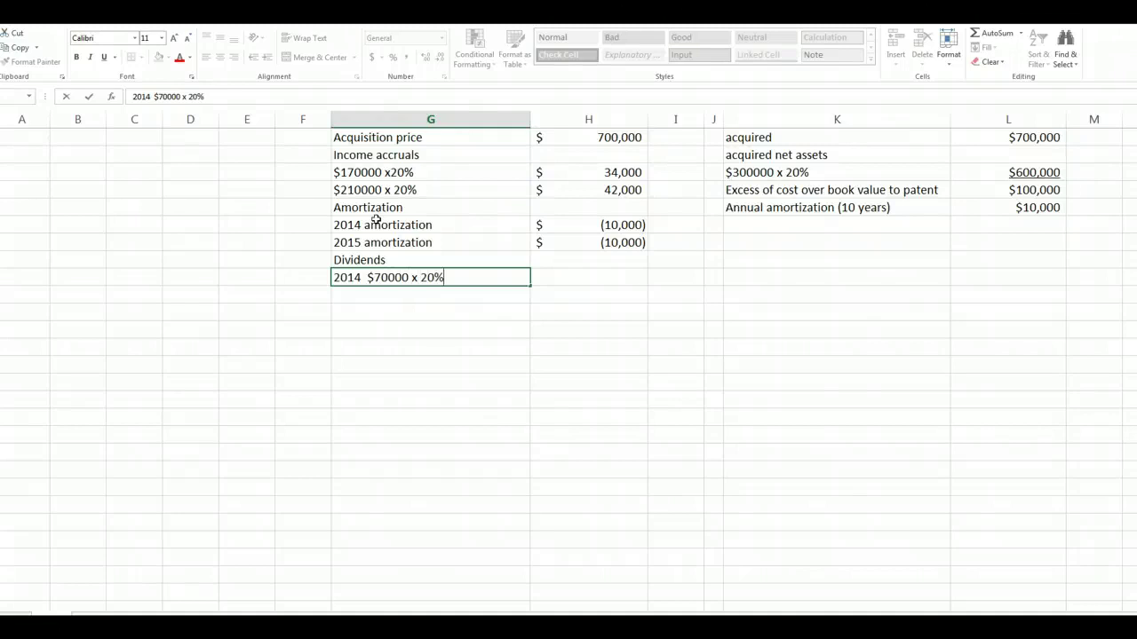
pyautogui.press('Tab')
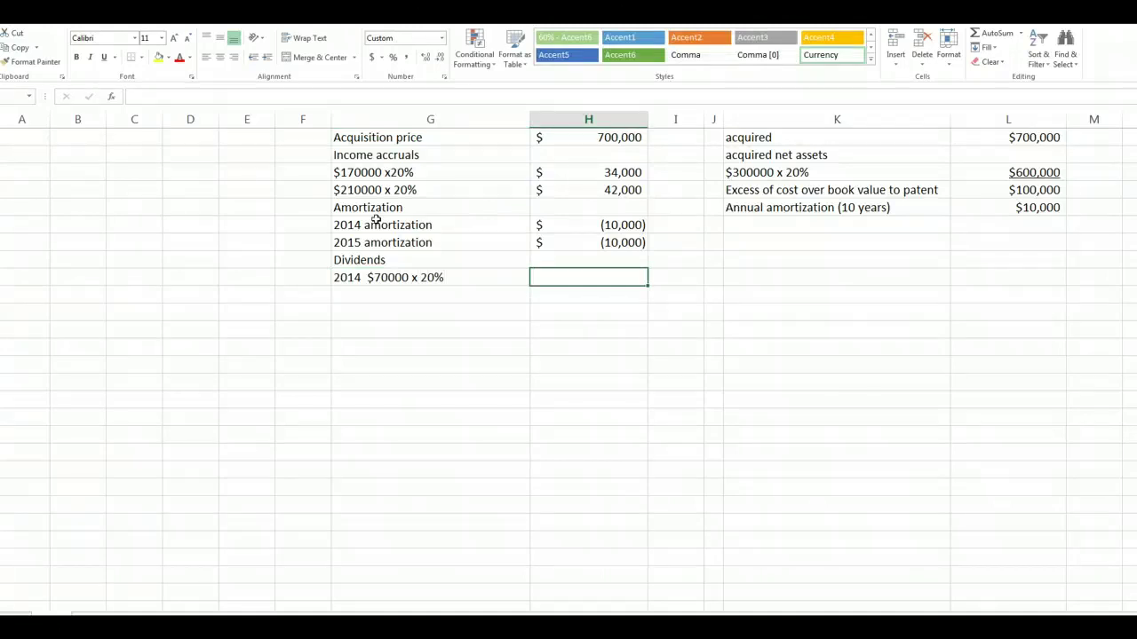
pyautogui.write('-140000')
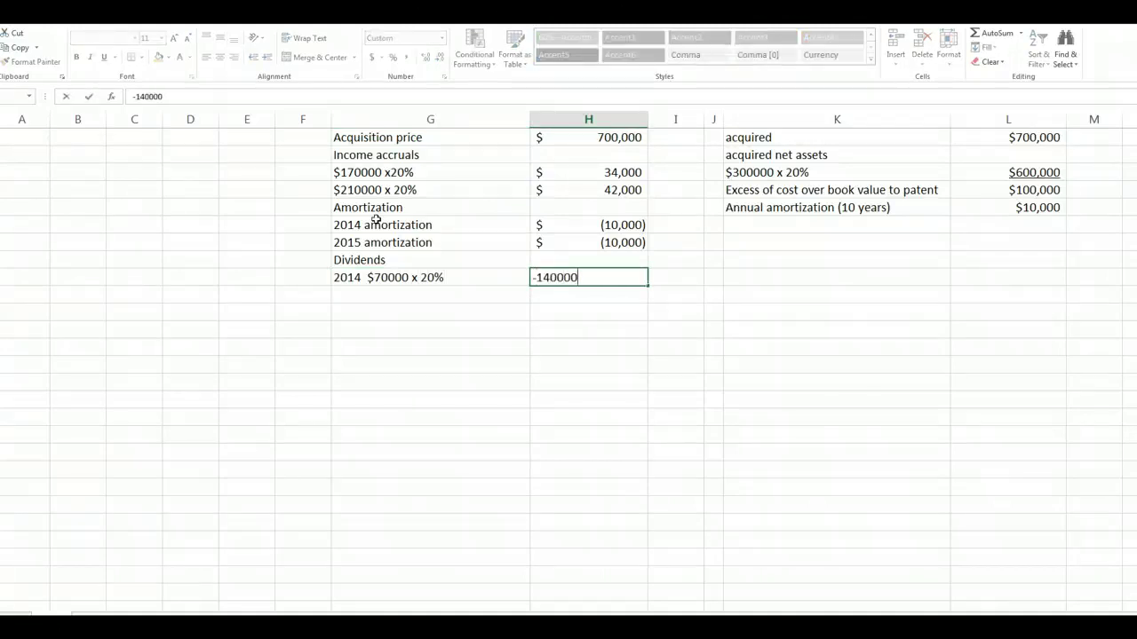
pyautogui.press('BackSpace')
pyautogui.press('Return')
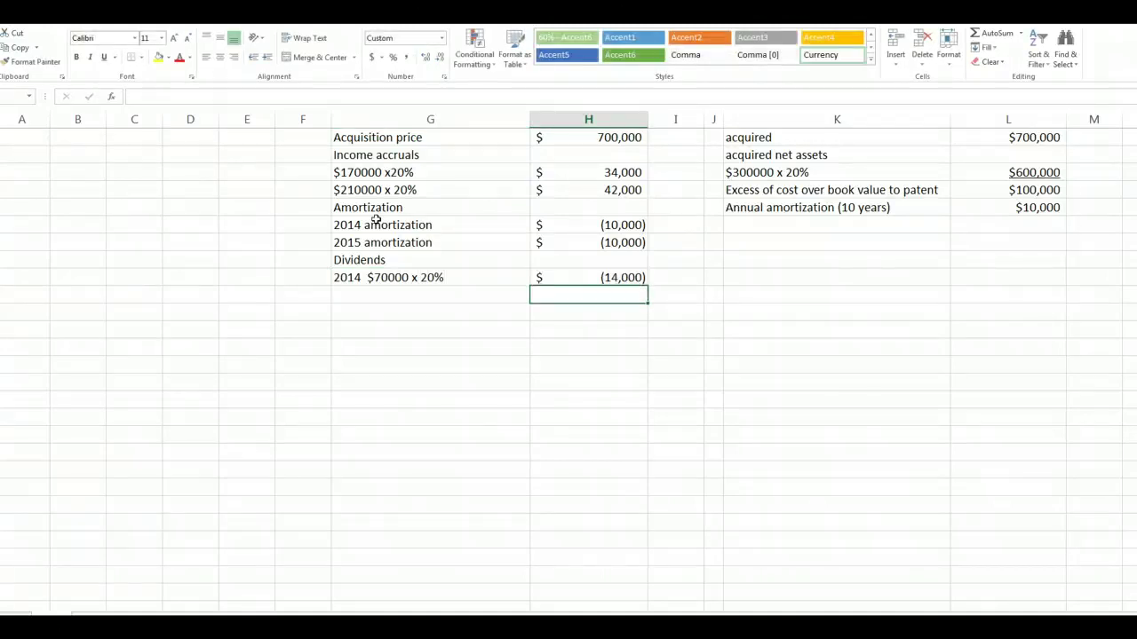
# Enter the second dividend row "2015 $70000 x 20%" in G10 with -14000 in H10.
pyautogui.press('Left')
pyautogui.write('2015')
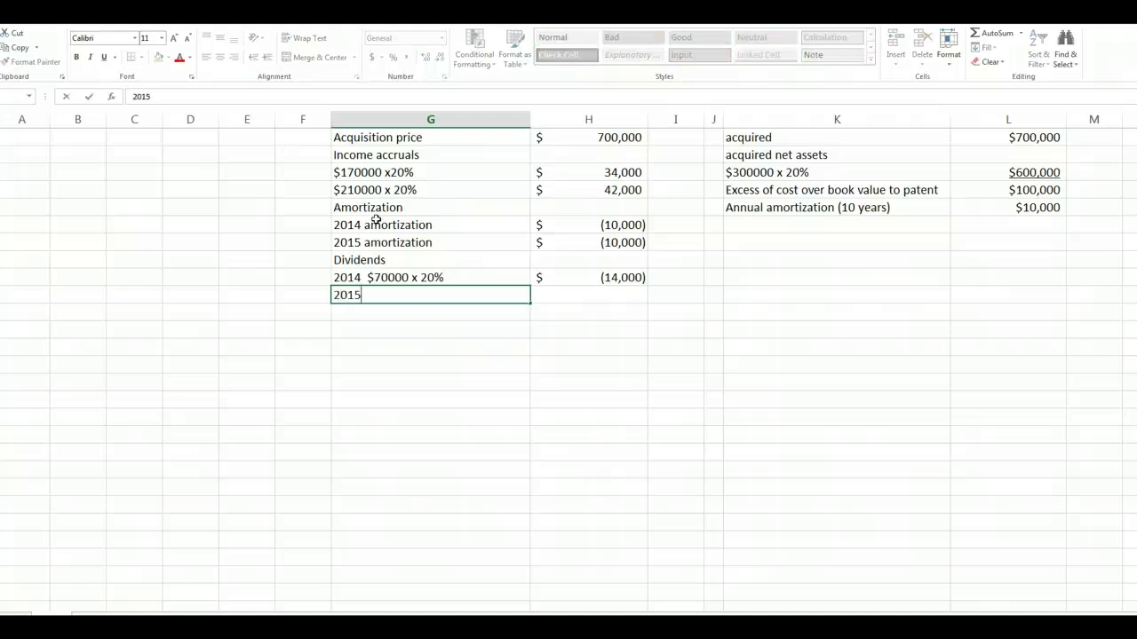
pyautogui.write('  $70000 x 20%')
pyautogui.press('Tab')
pyautogui.write('-14000')
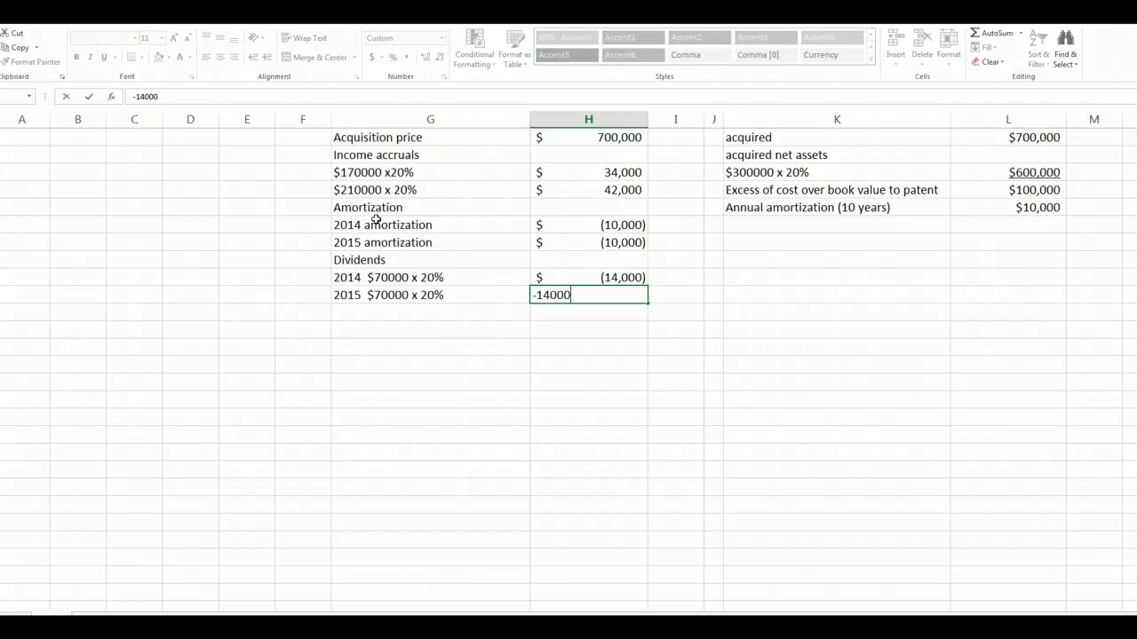
pyautogui.press('Return')
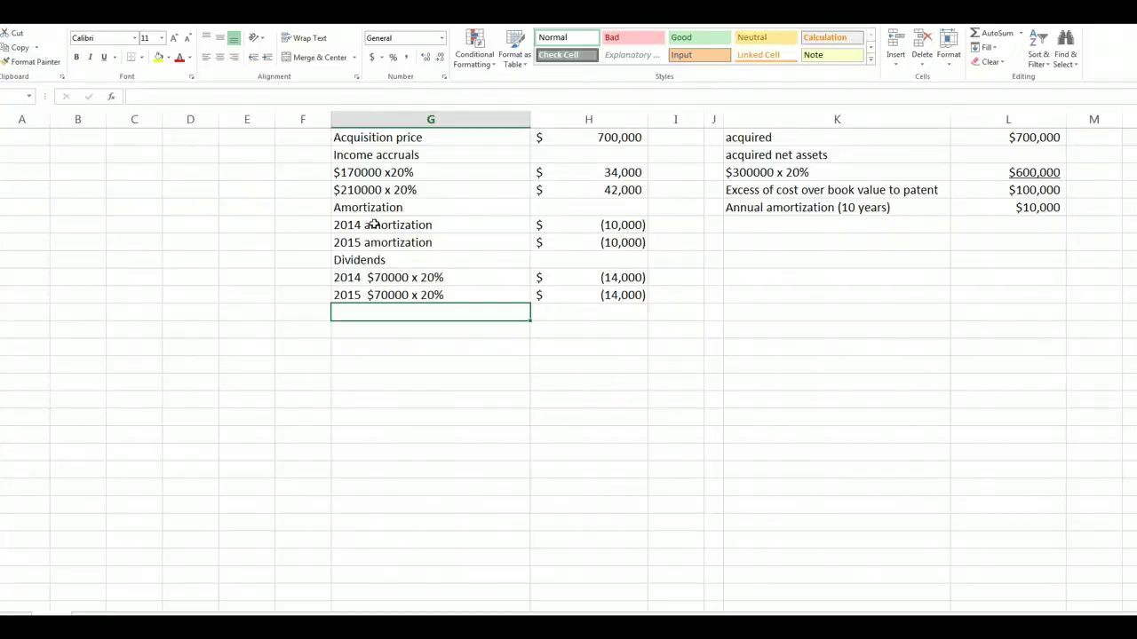
# Label G11 "Investment in Martes, 12/31/15" and total the amounts in H11 with =SUM(H1:H10).
pyautogui.write('Inve')
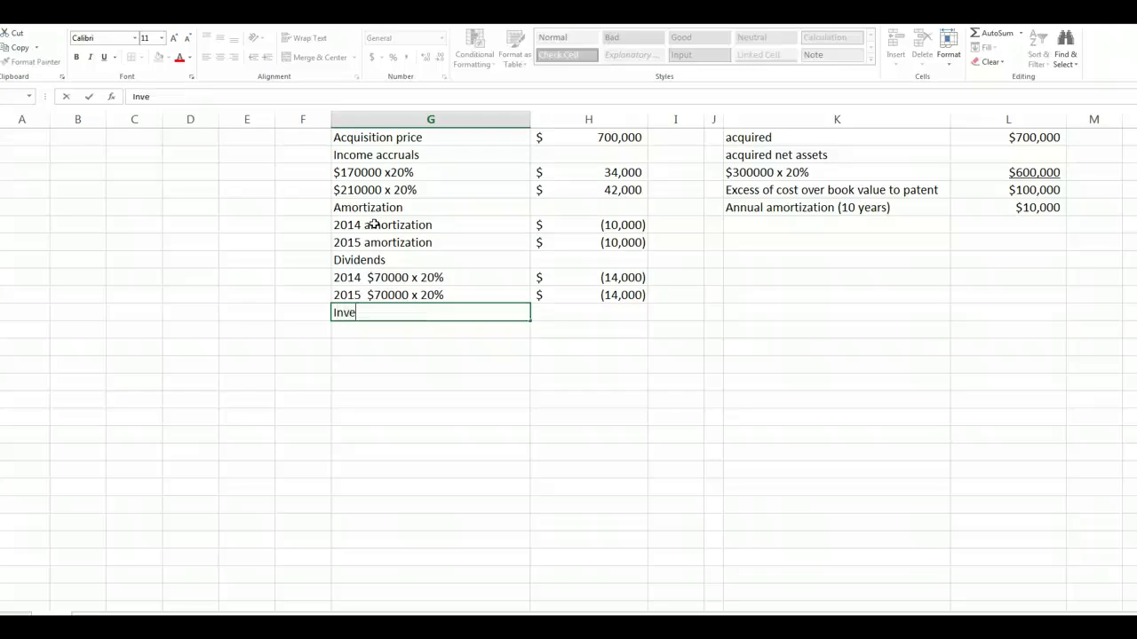
pyautogui.write('stment in Mart')
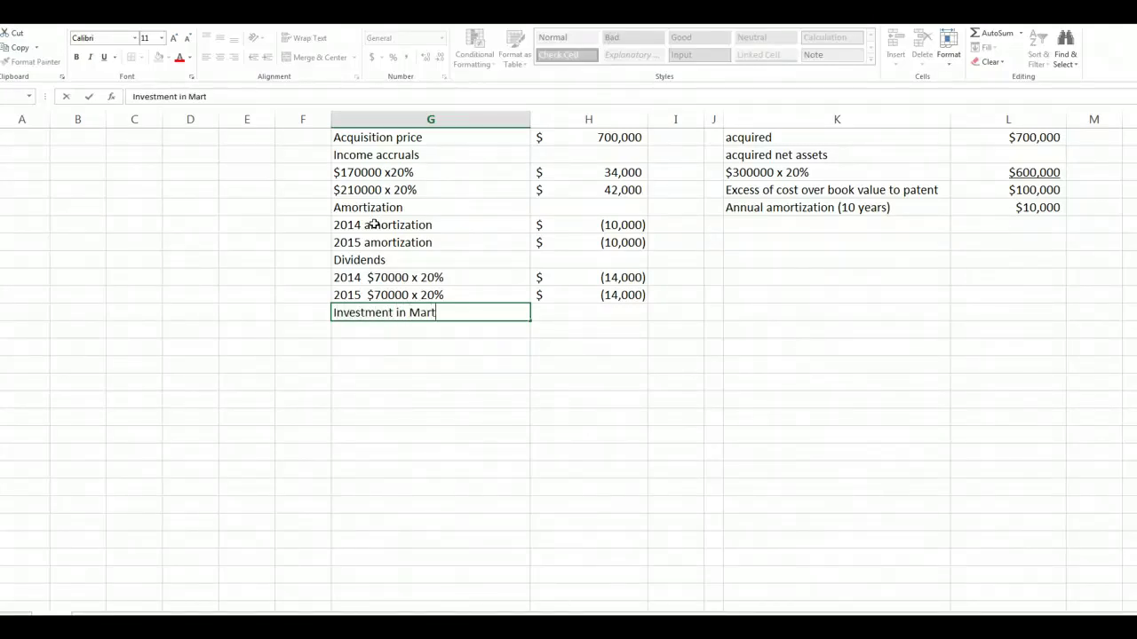
pyautogui.write('es, 12/31/15')
pyautogui.press('Tab')
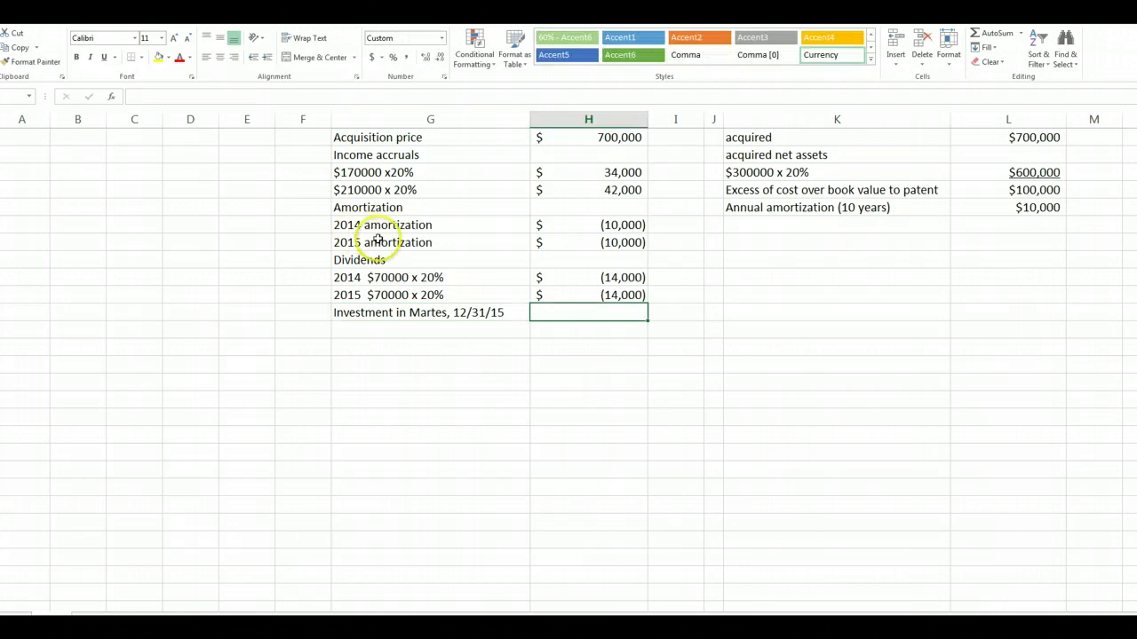
pyautogui.click(982, 34)
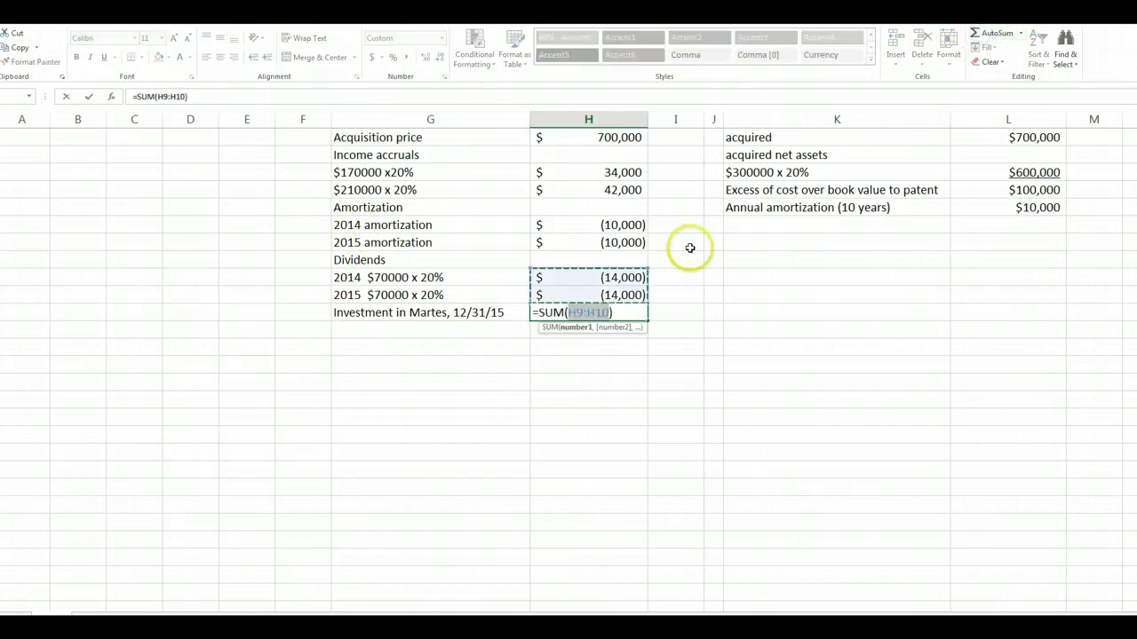
pyautogui.moveTo(571, 297); pyautogui.dragTo(587, 137)
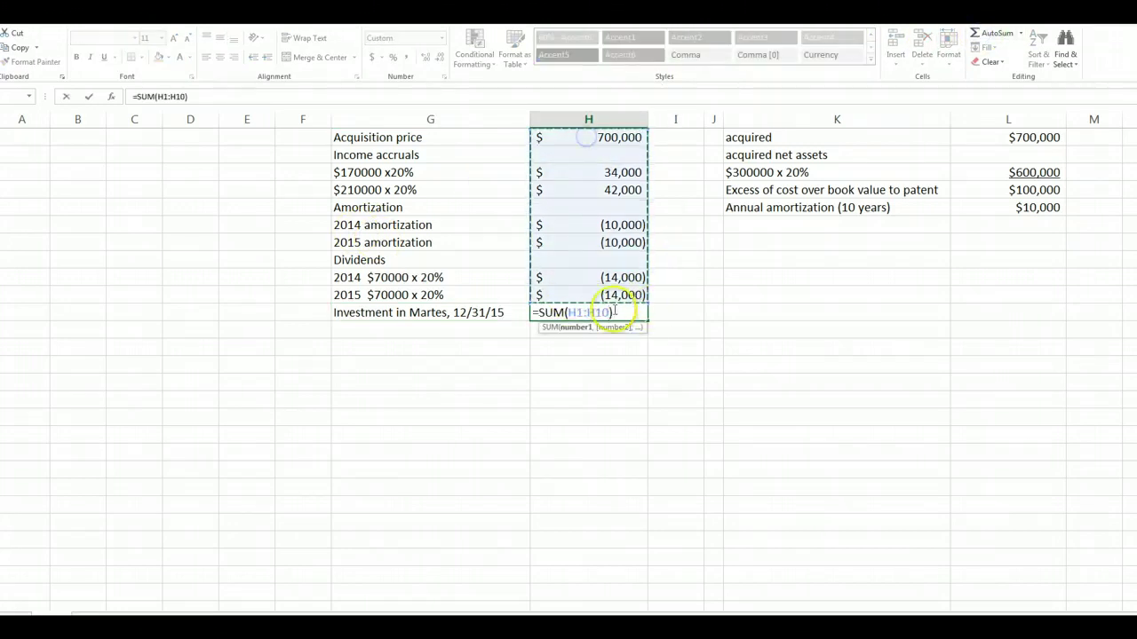
pyautogui.press('Return')
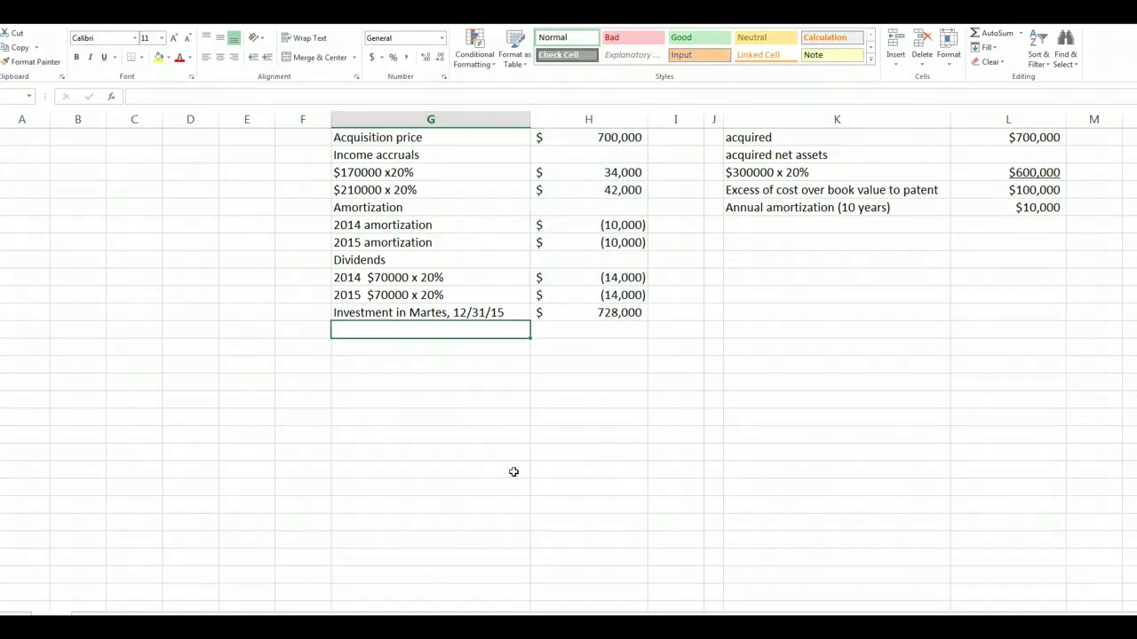
pyautogui.click(586, 377)
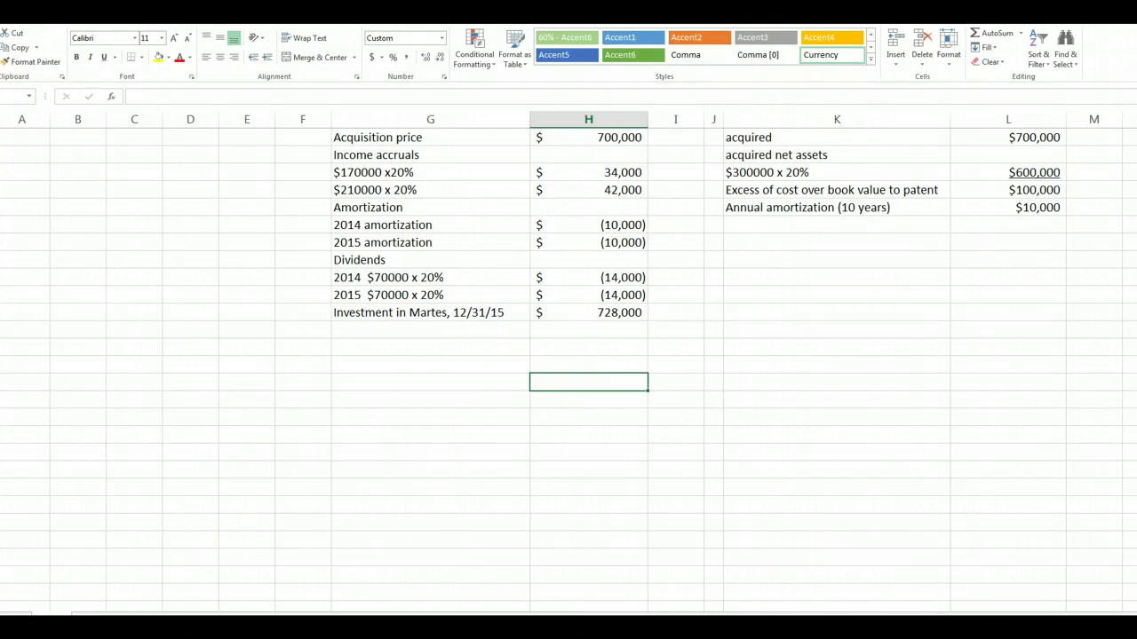
# Switch to the CourseSmart textbook, compare the balance with problem 7's answer choices, read problems 8 and 9, and return to the worksheet.
pyautogui.hotkey('alt', 'Tab')
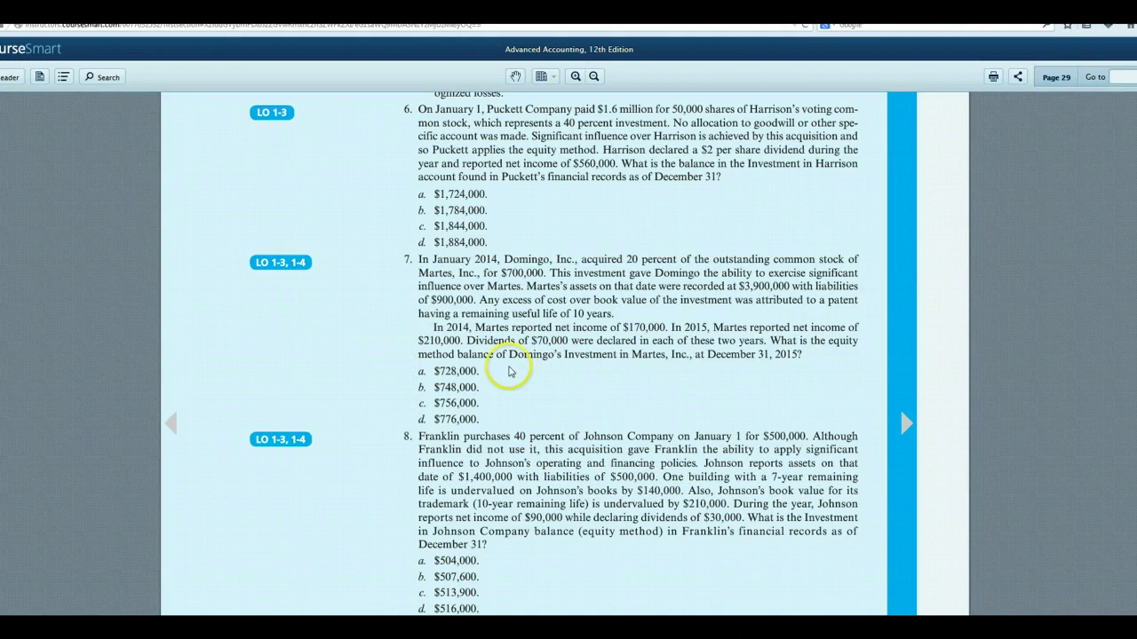
pyautogui.scroll(-2, 568, 355)
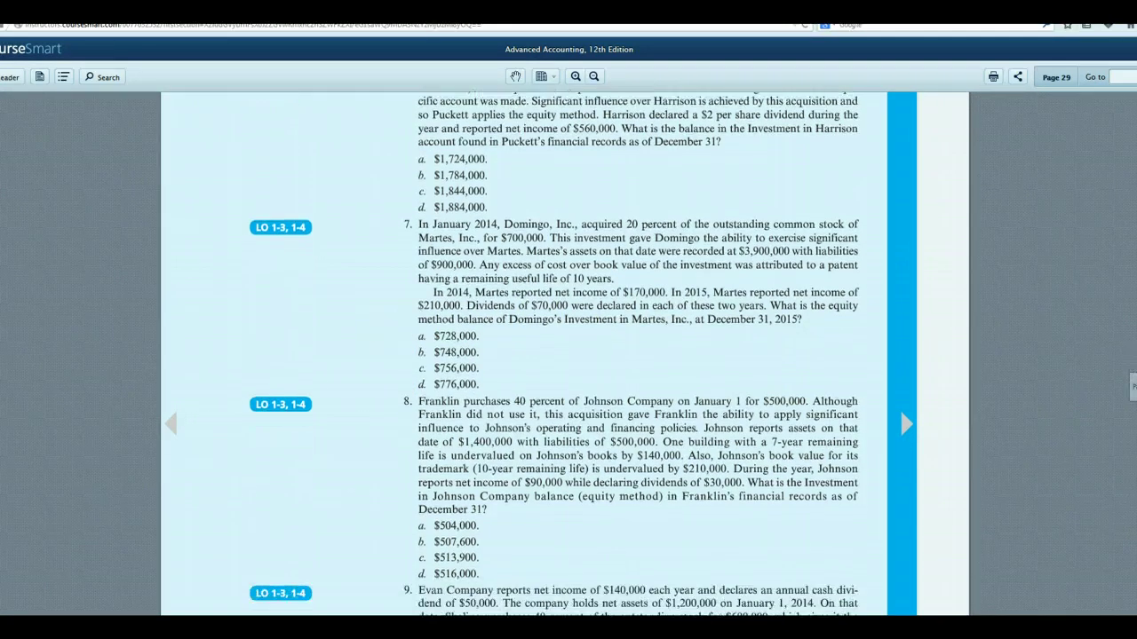
pyautogui.scroll(-1, 569, 355)
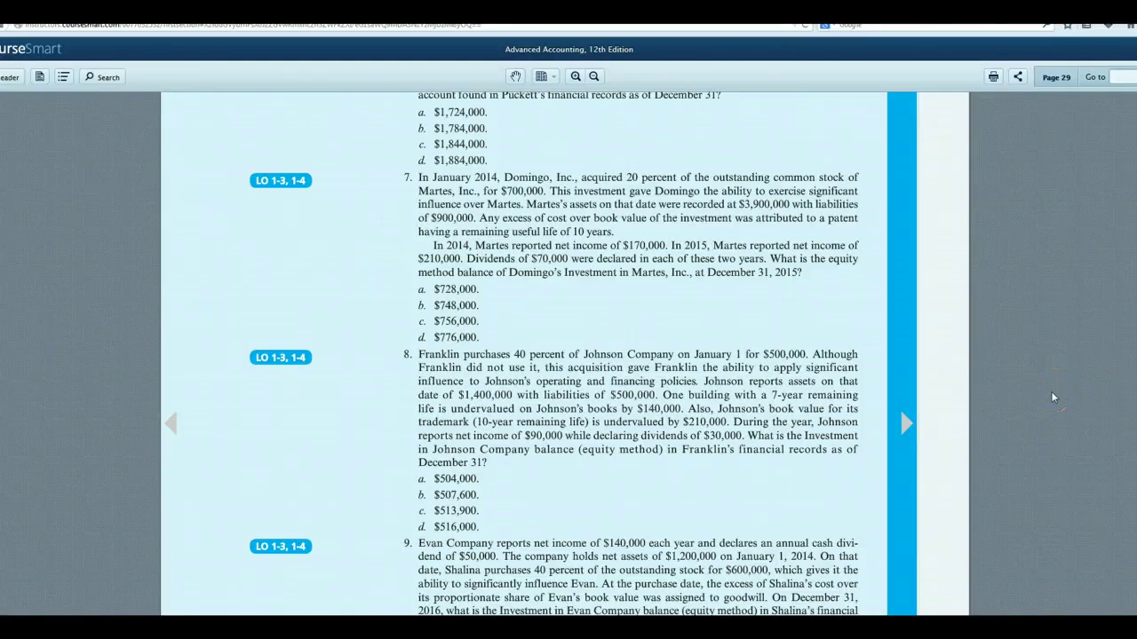
pyautogui.scroll(-3, 569, 355)
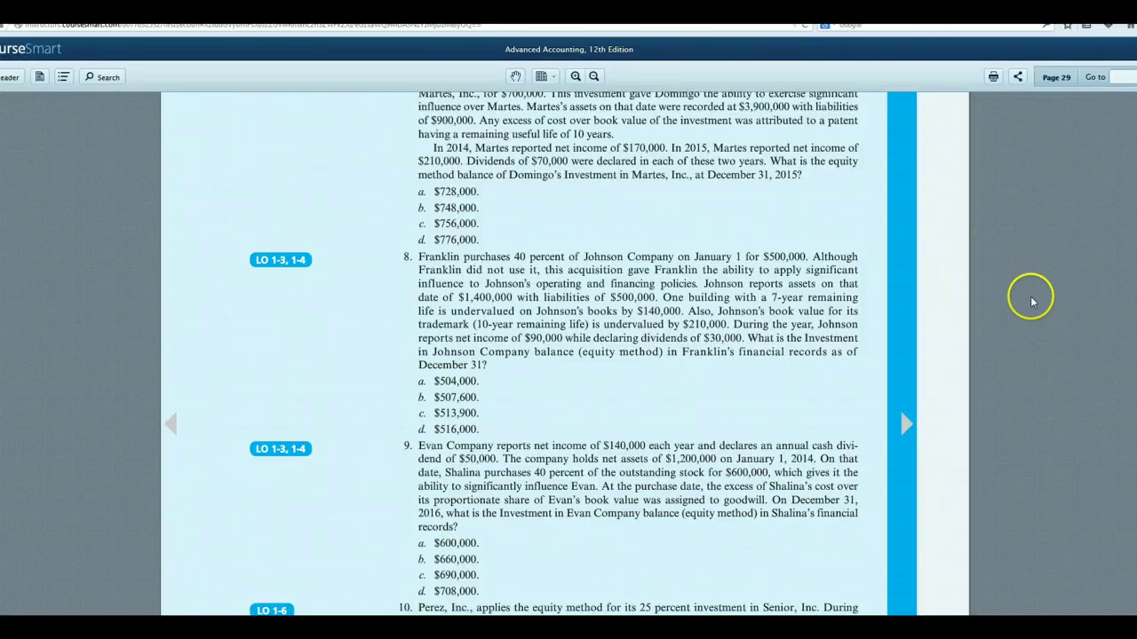
pyautogui.scroll(-1, 568, 356)
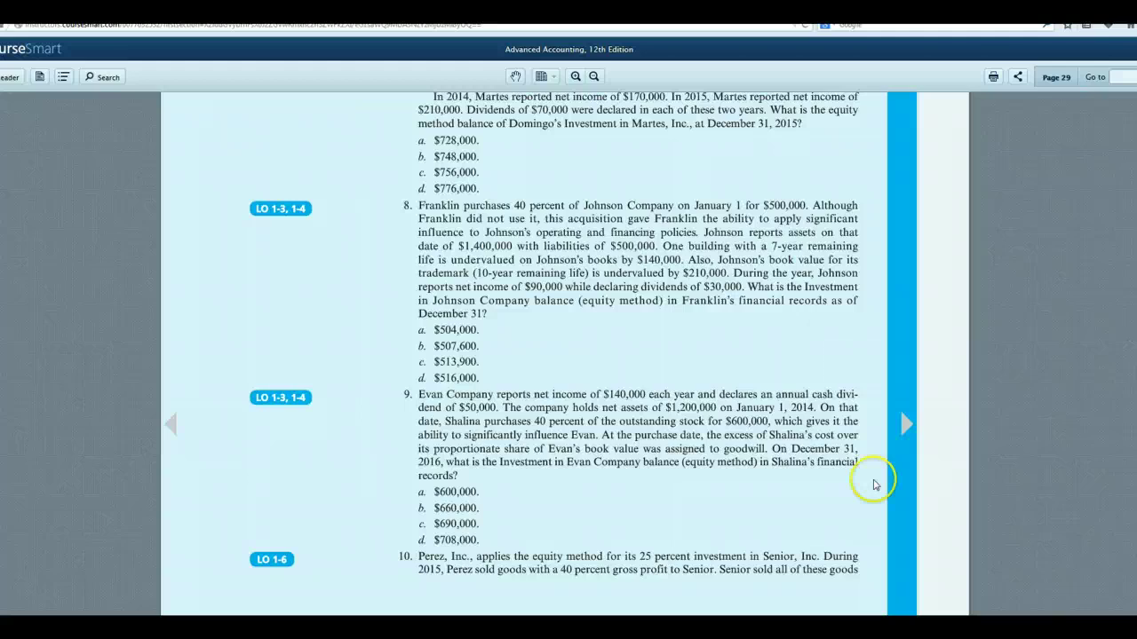
pyautogui.hotkey('alt', 'Tab')
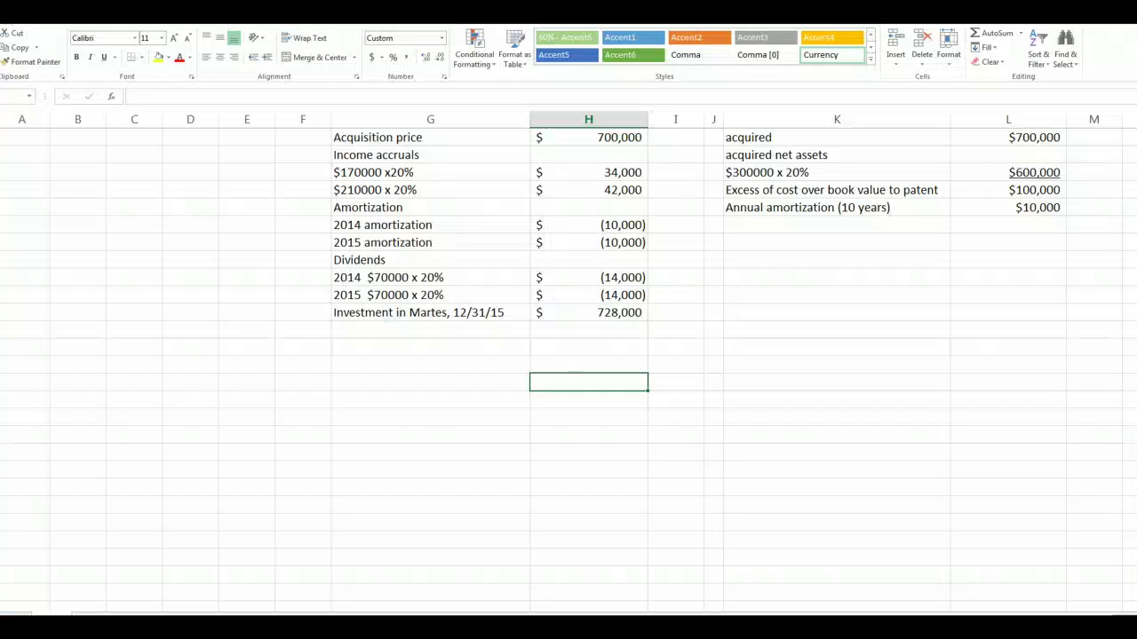